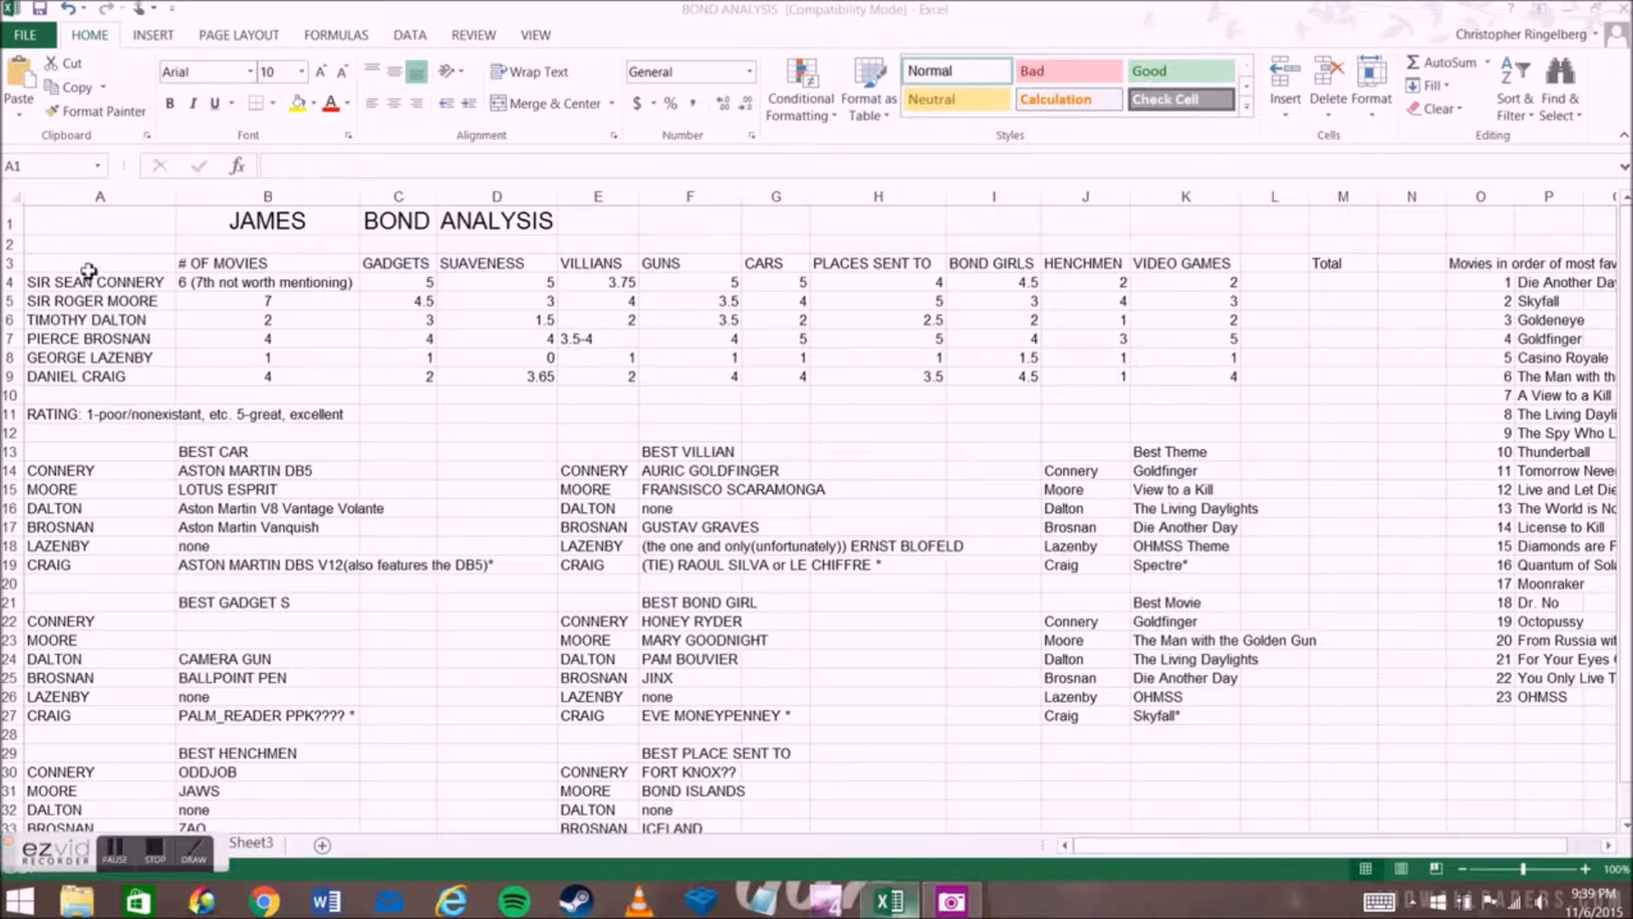
click(64, 256)
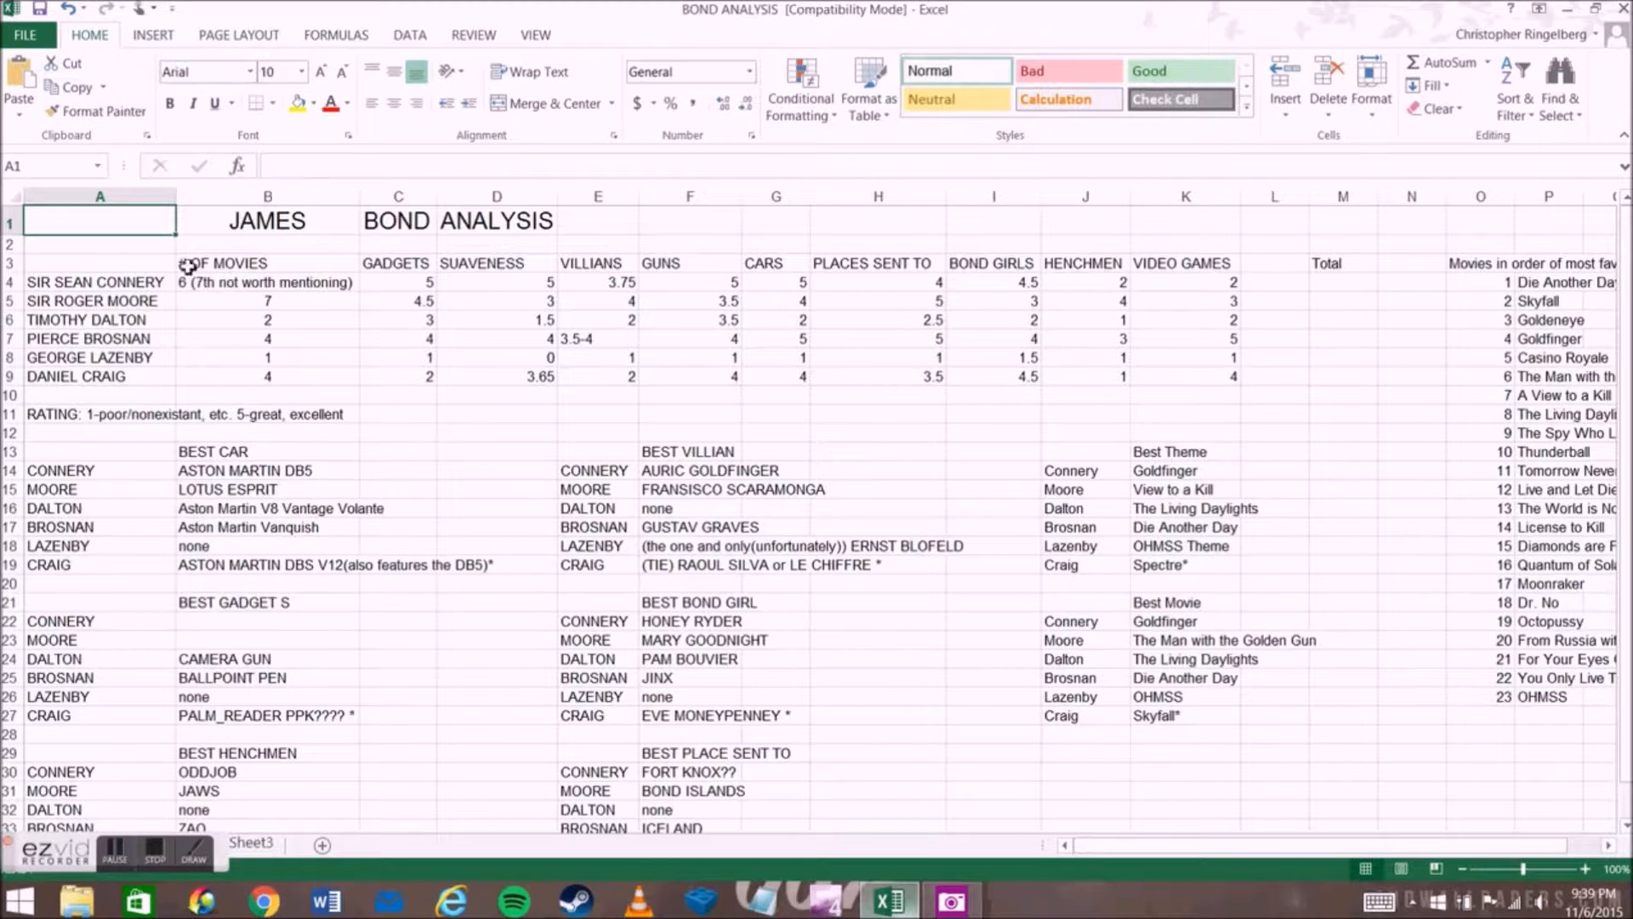
click(122, 266)
mouse_move(100, 263)
mouse_down()
mouse_move(5, 334)
mouse_move(57, 266)
mouse_up()
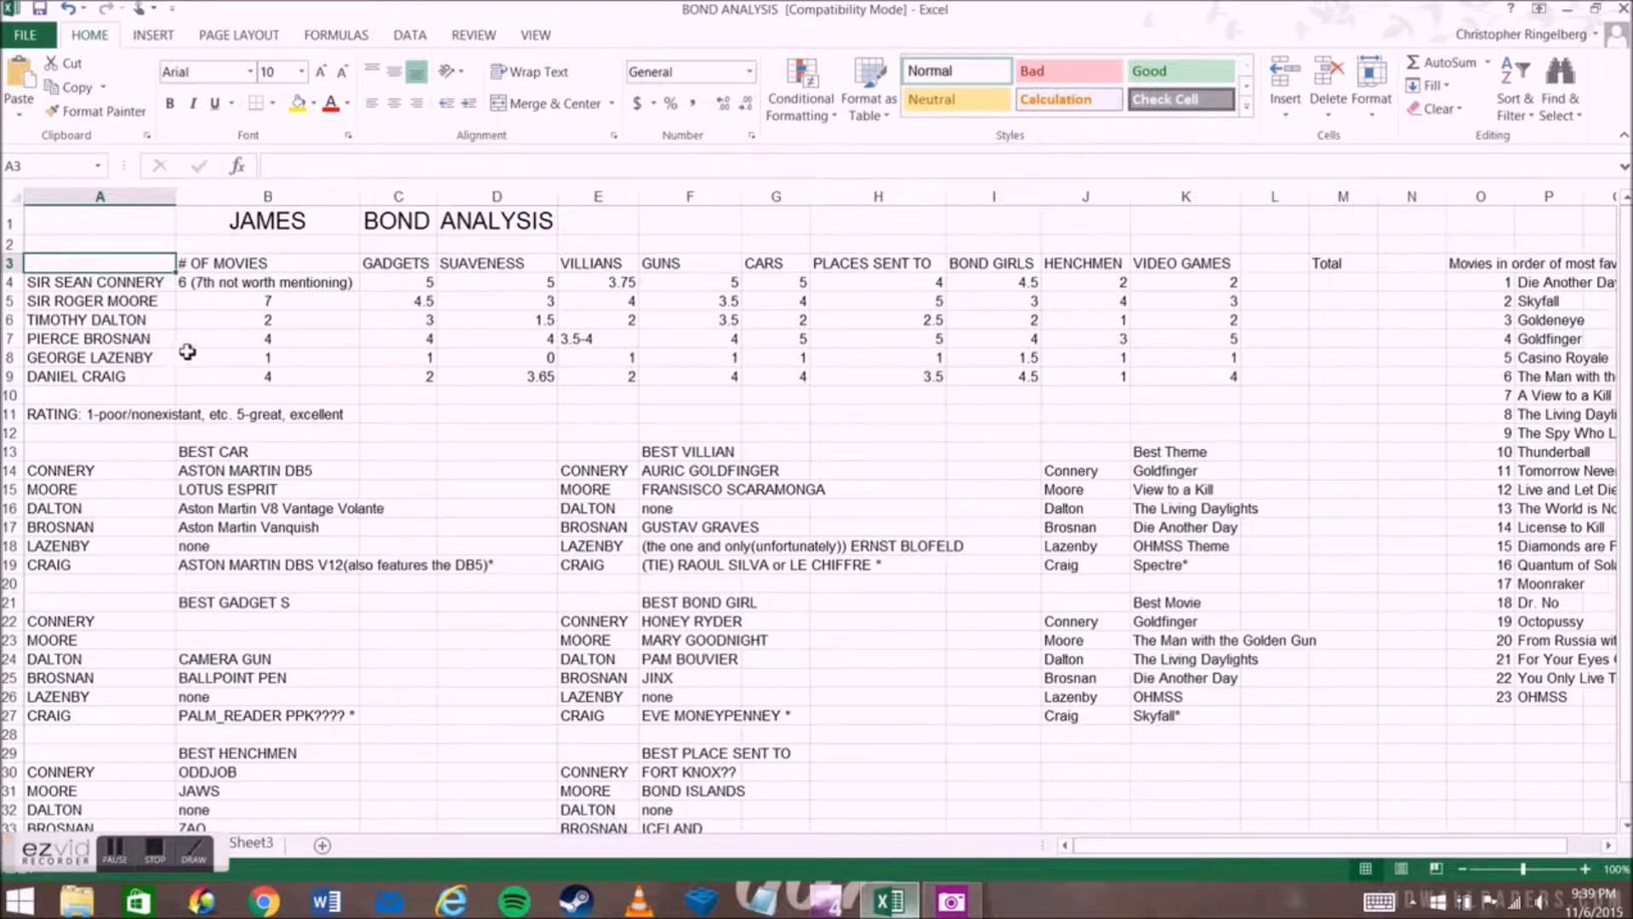
click(141, 283)
drag(140, 284, 170, 378)
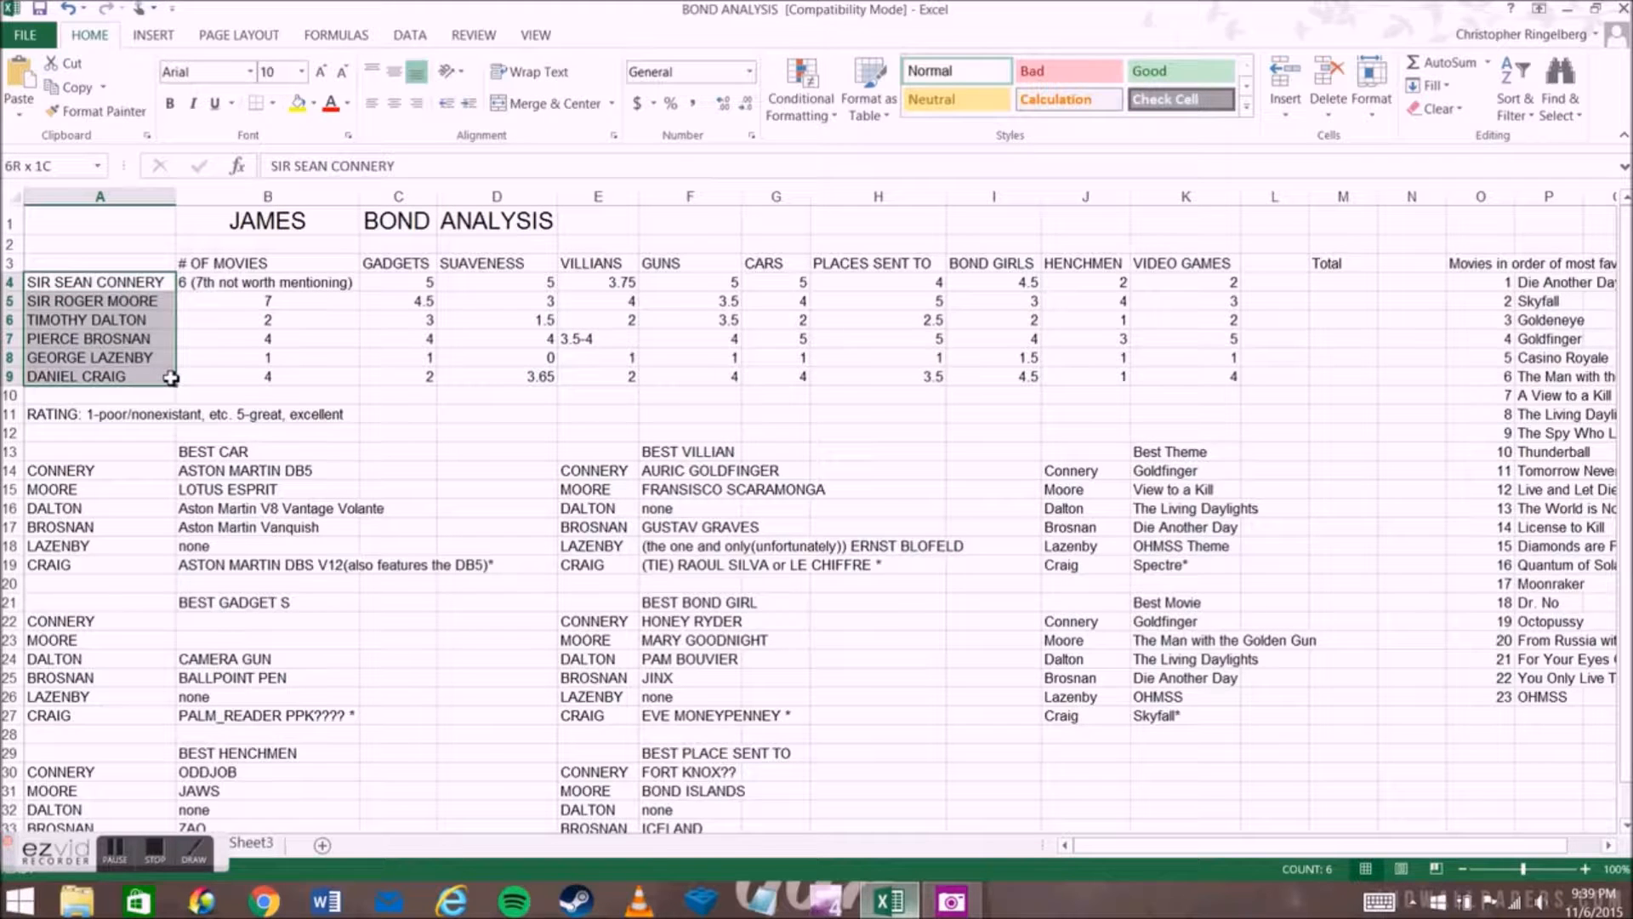
click(169, 377)
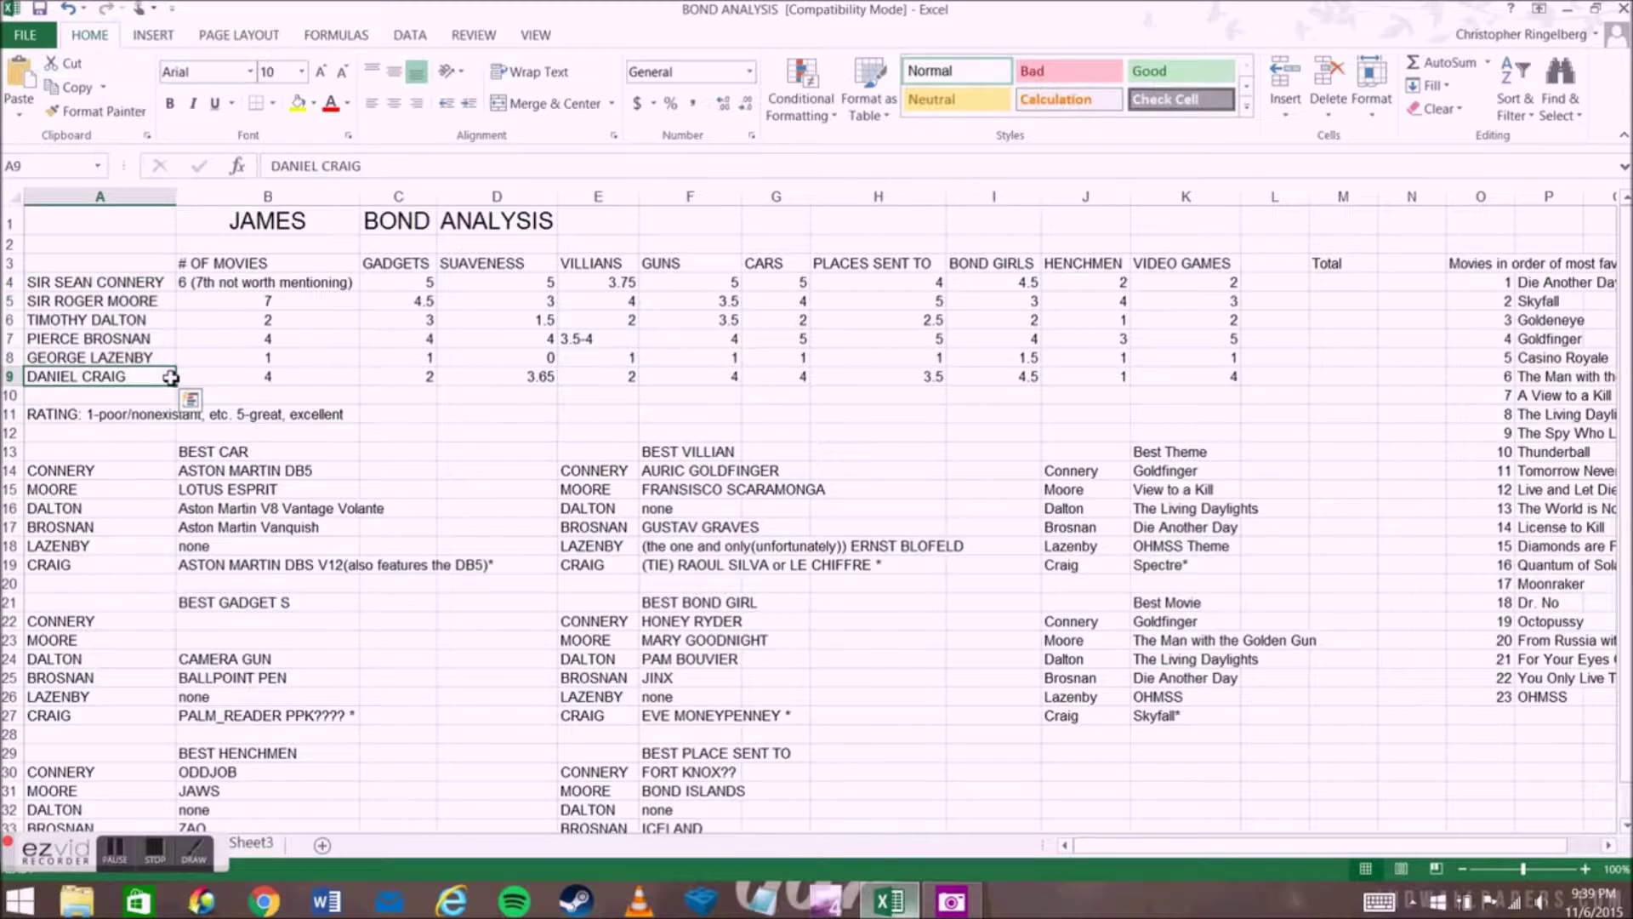
click(124, 262)
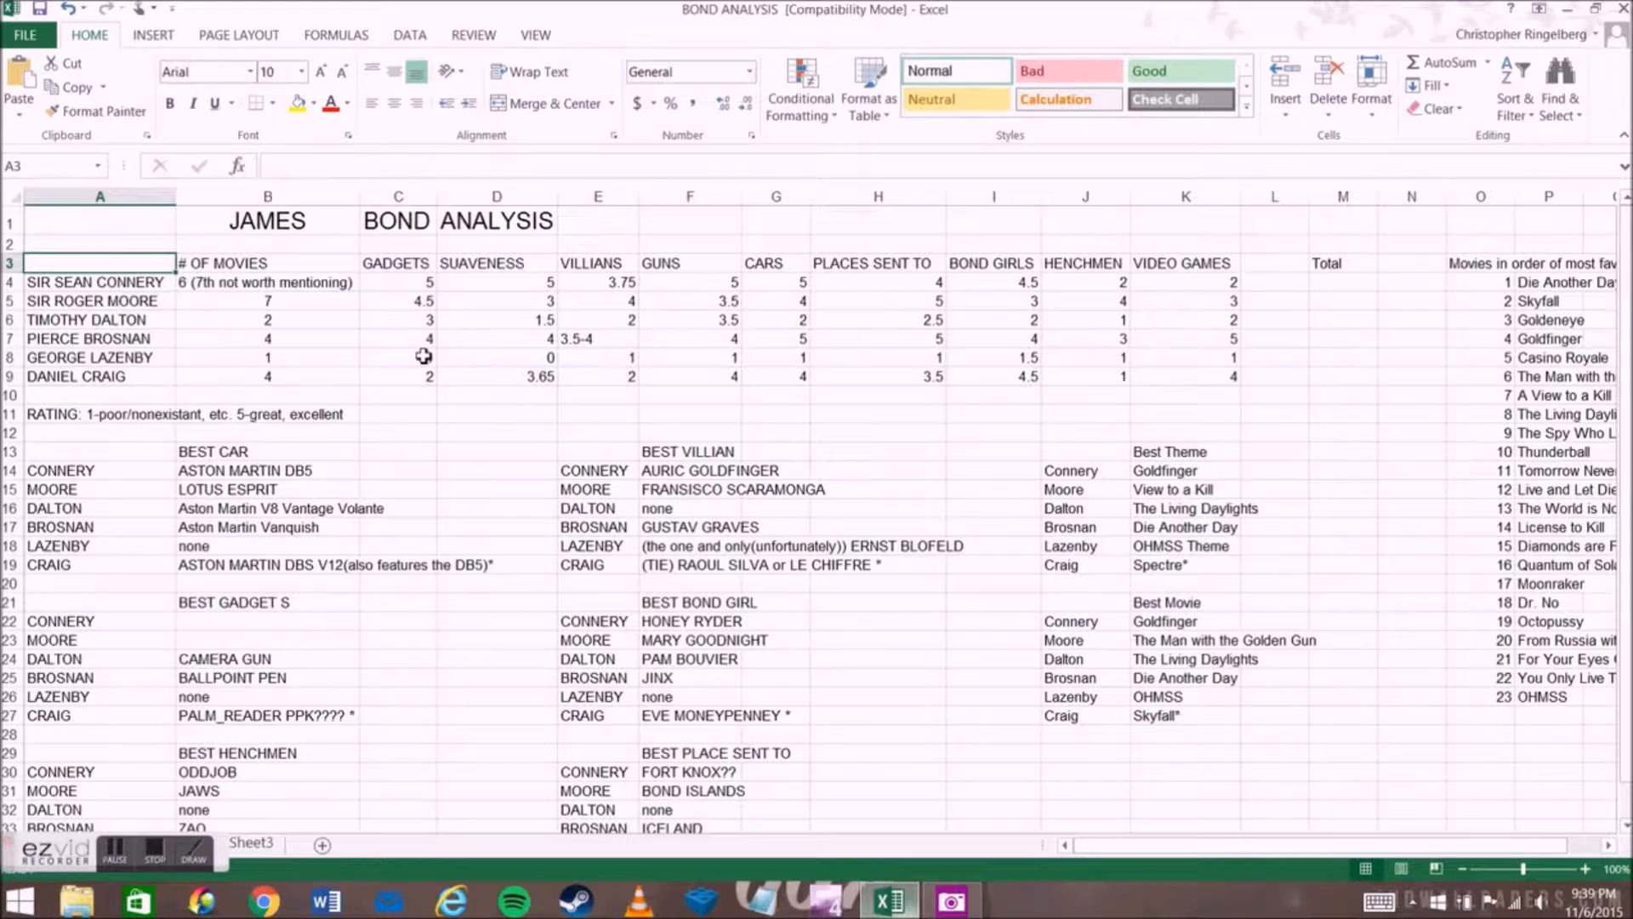
click(277, 263)
drag(277, 263, 1225, 262)
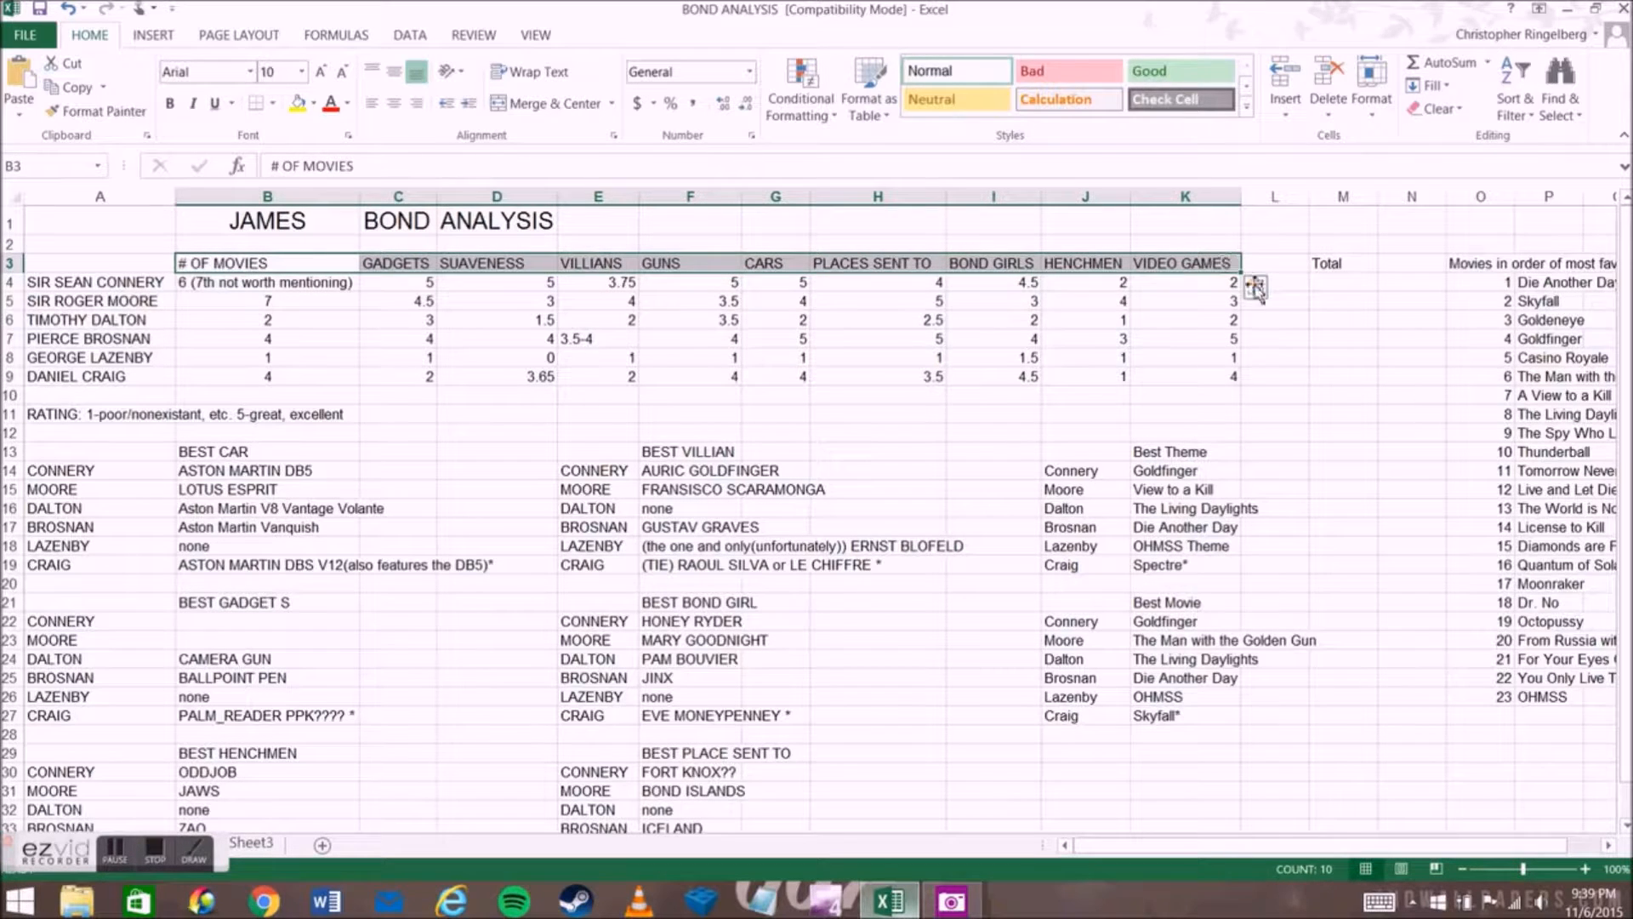
click(1293, 322)
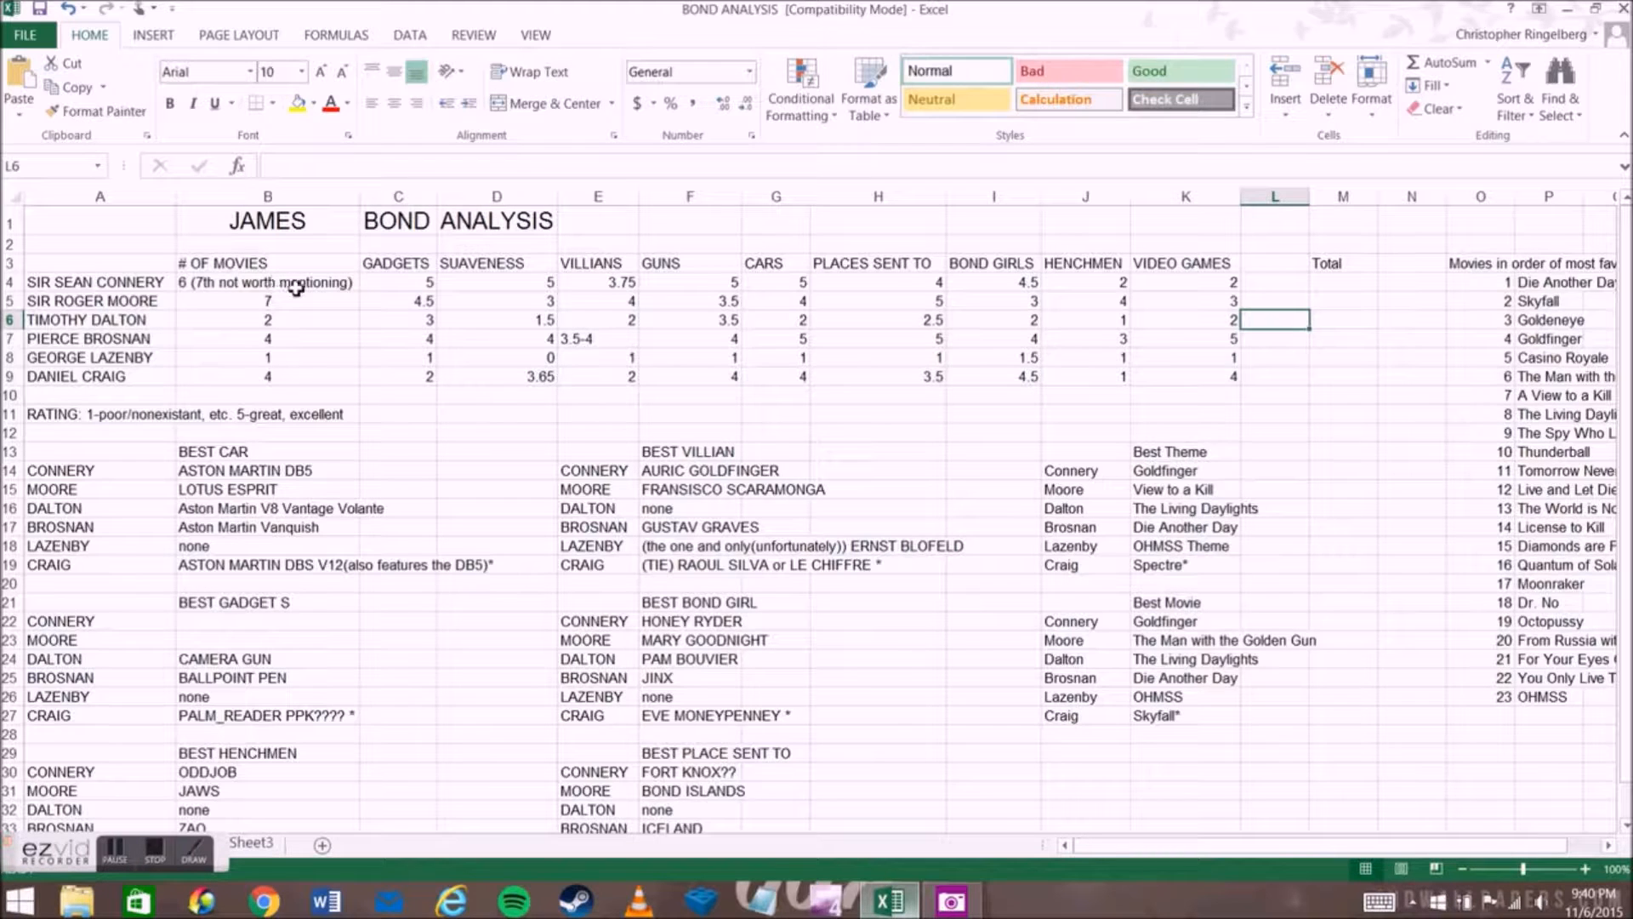
drag(295, 288, 316, 382)
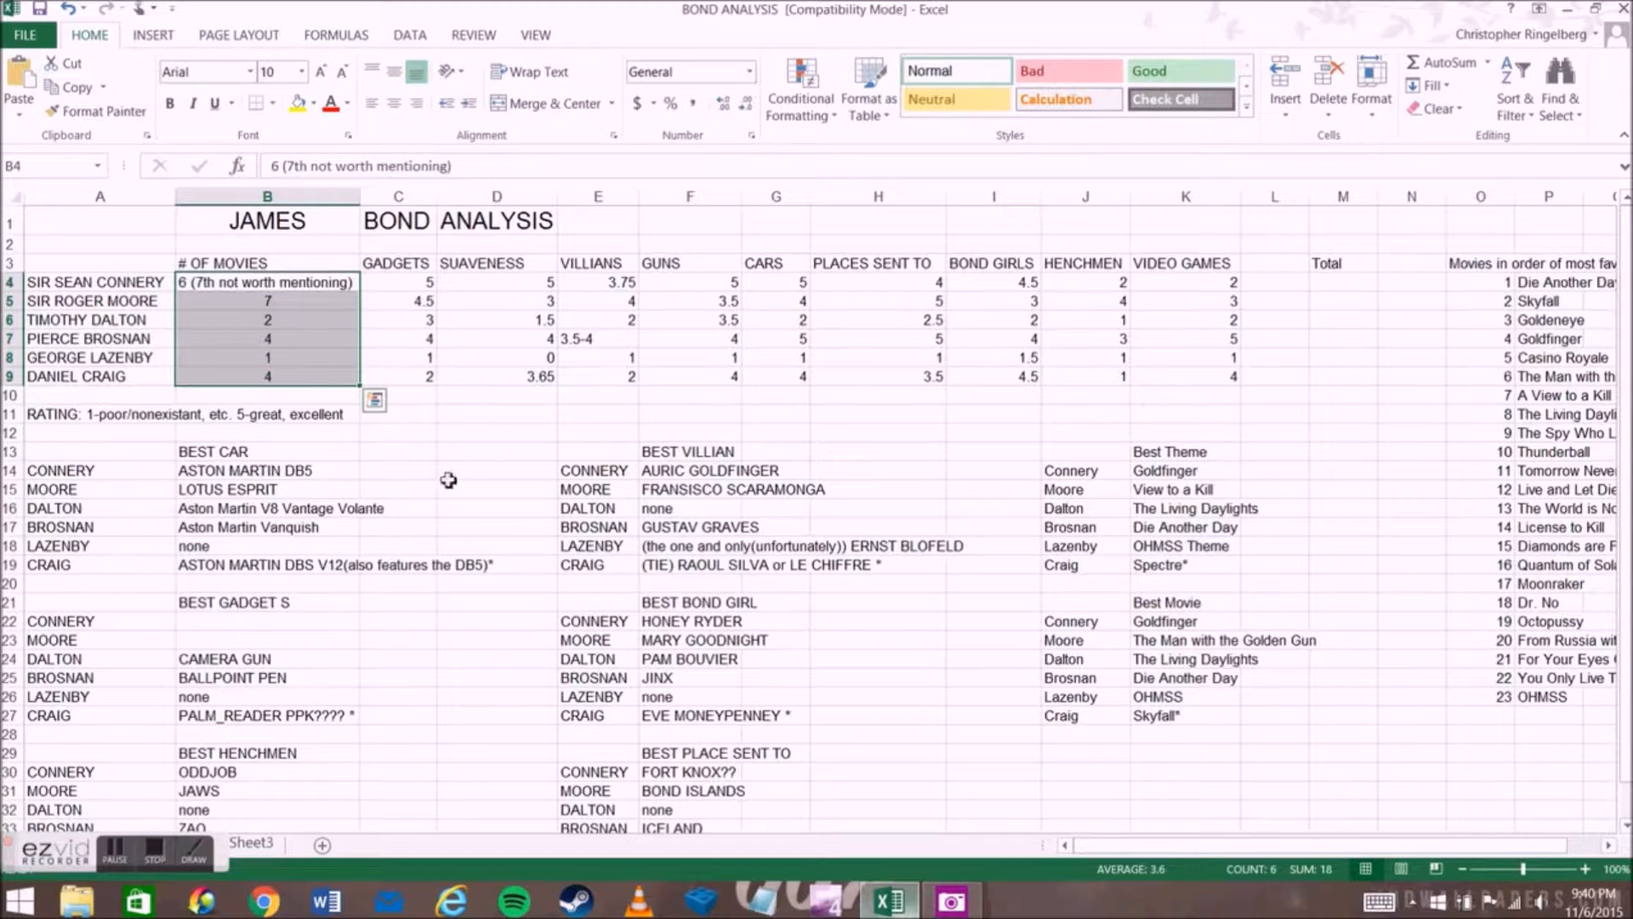
click(450, 414)
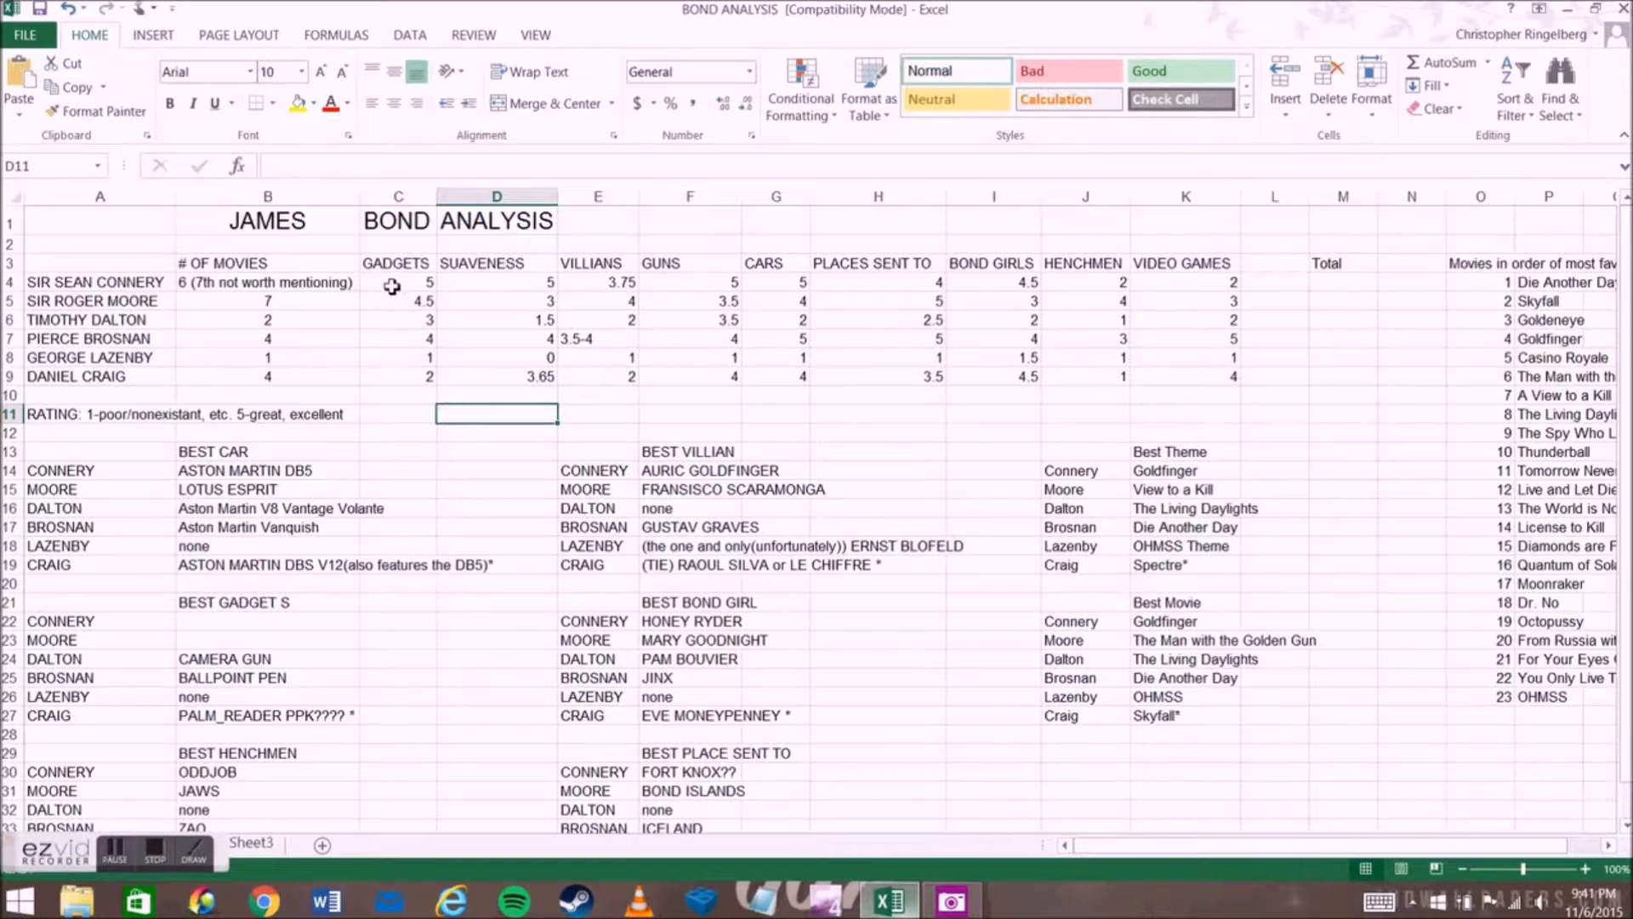
drag(397, 286, 1227, 382)
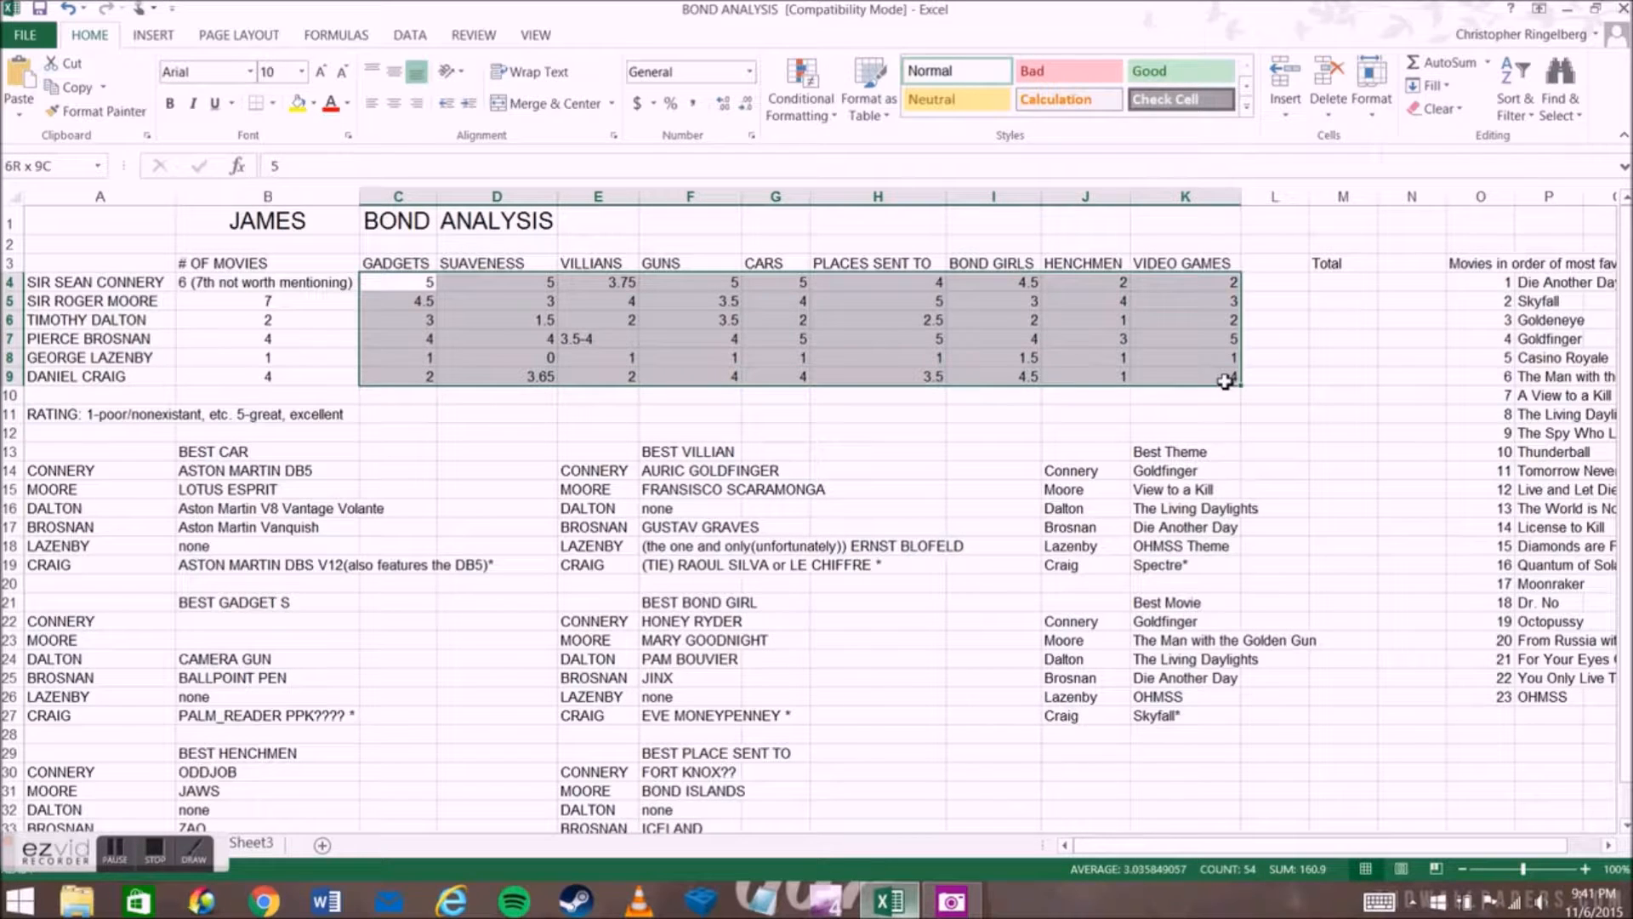
click(851, 437)
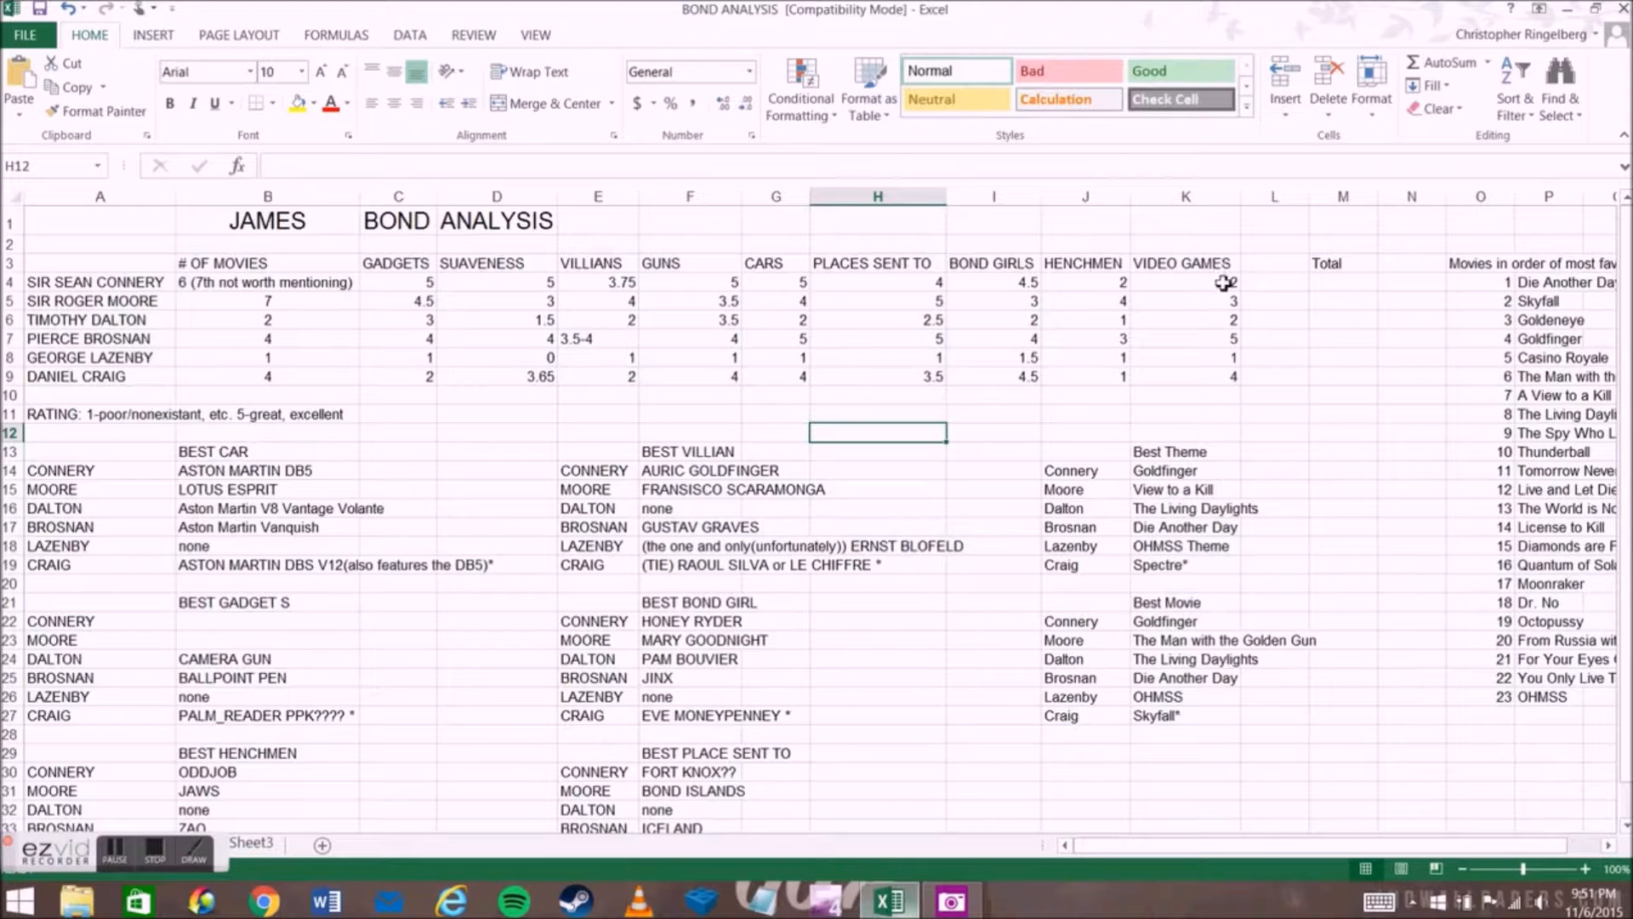
mouse_move(1218, 282)
mouse_down()
mouse_move(1222, 299)
mouse_move(1232, 284)
mouse_up()
click(1256, 291)
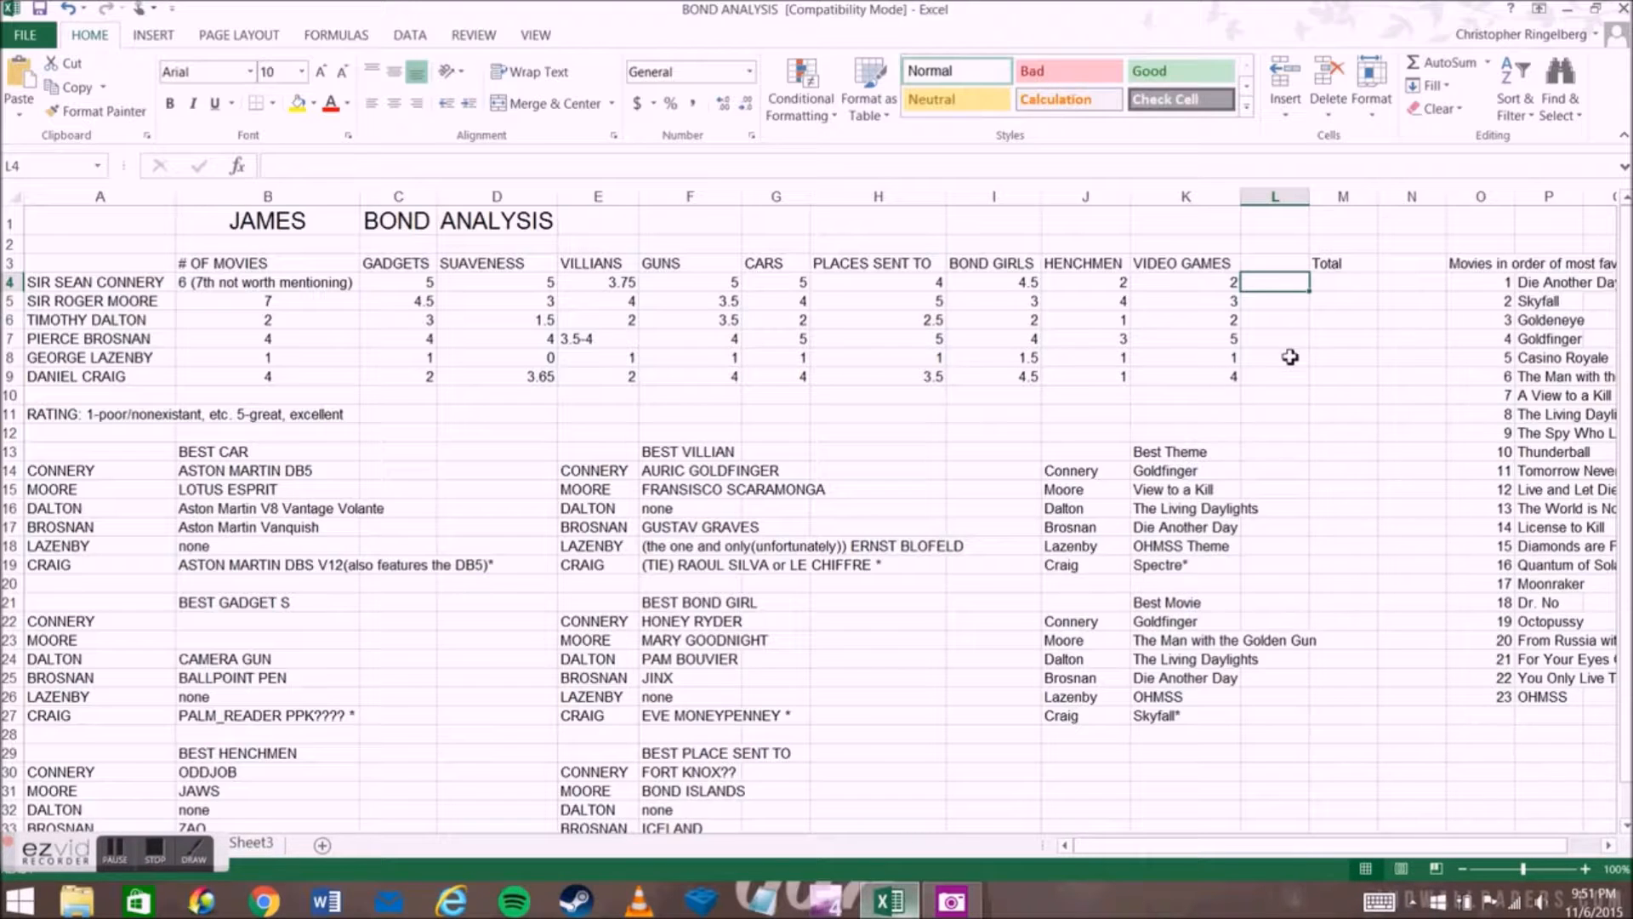
mouse_move(1342, 284)
mouse_down()
mouse_move(1360, 342)
mouse_move(1357, 291)
mouse_up()
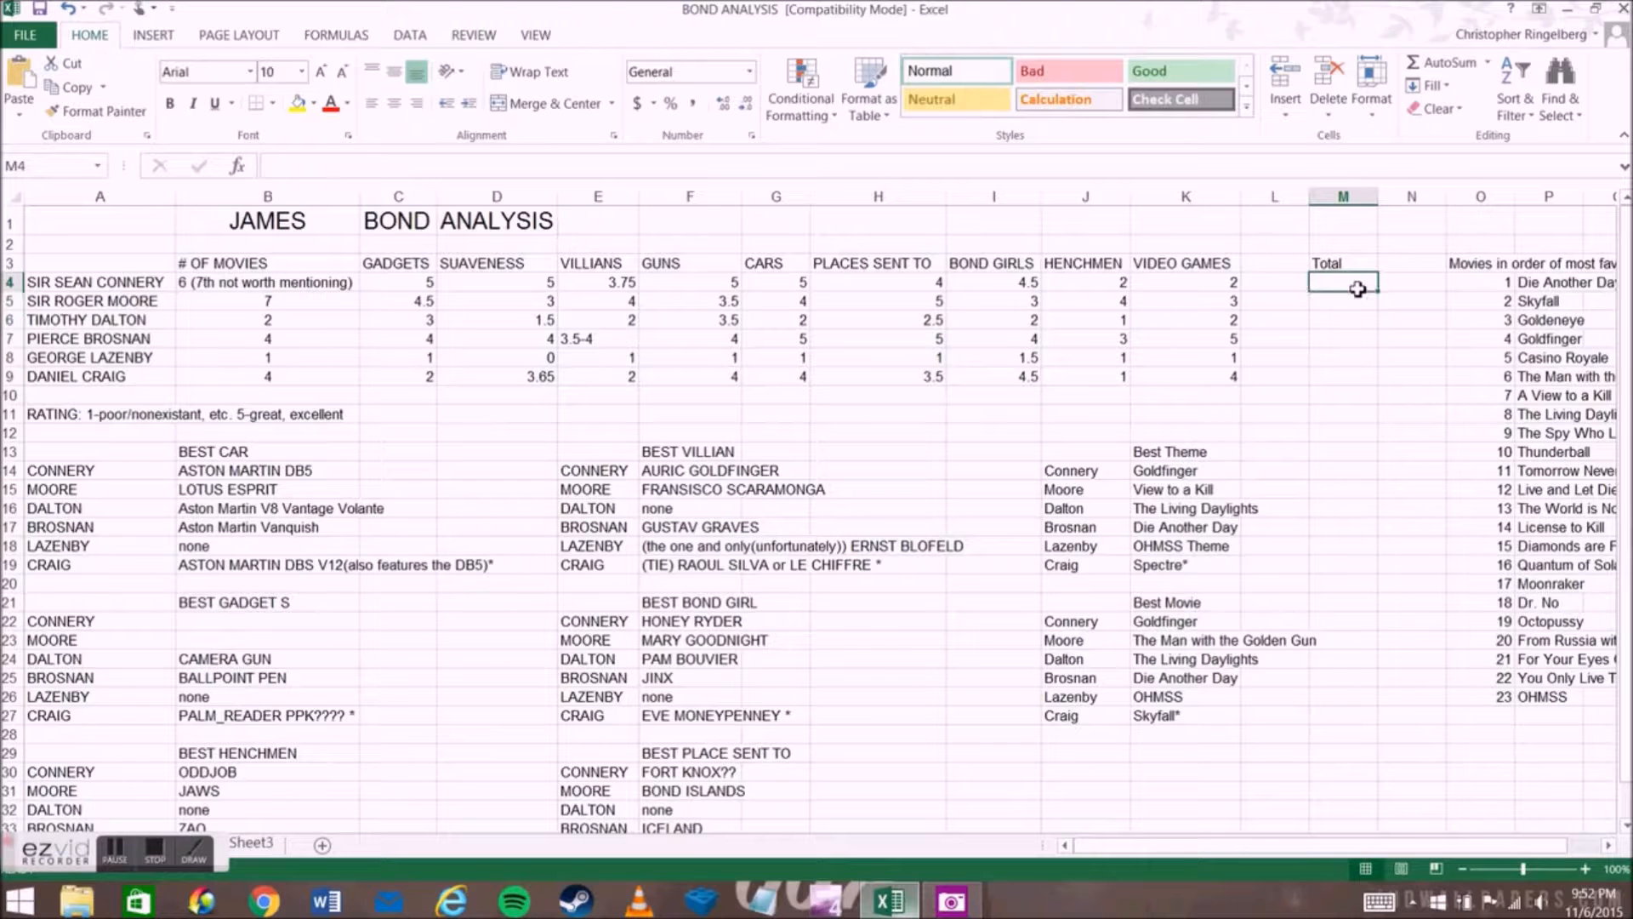
drag(1259, 262, 1258, 256)
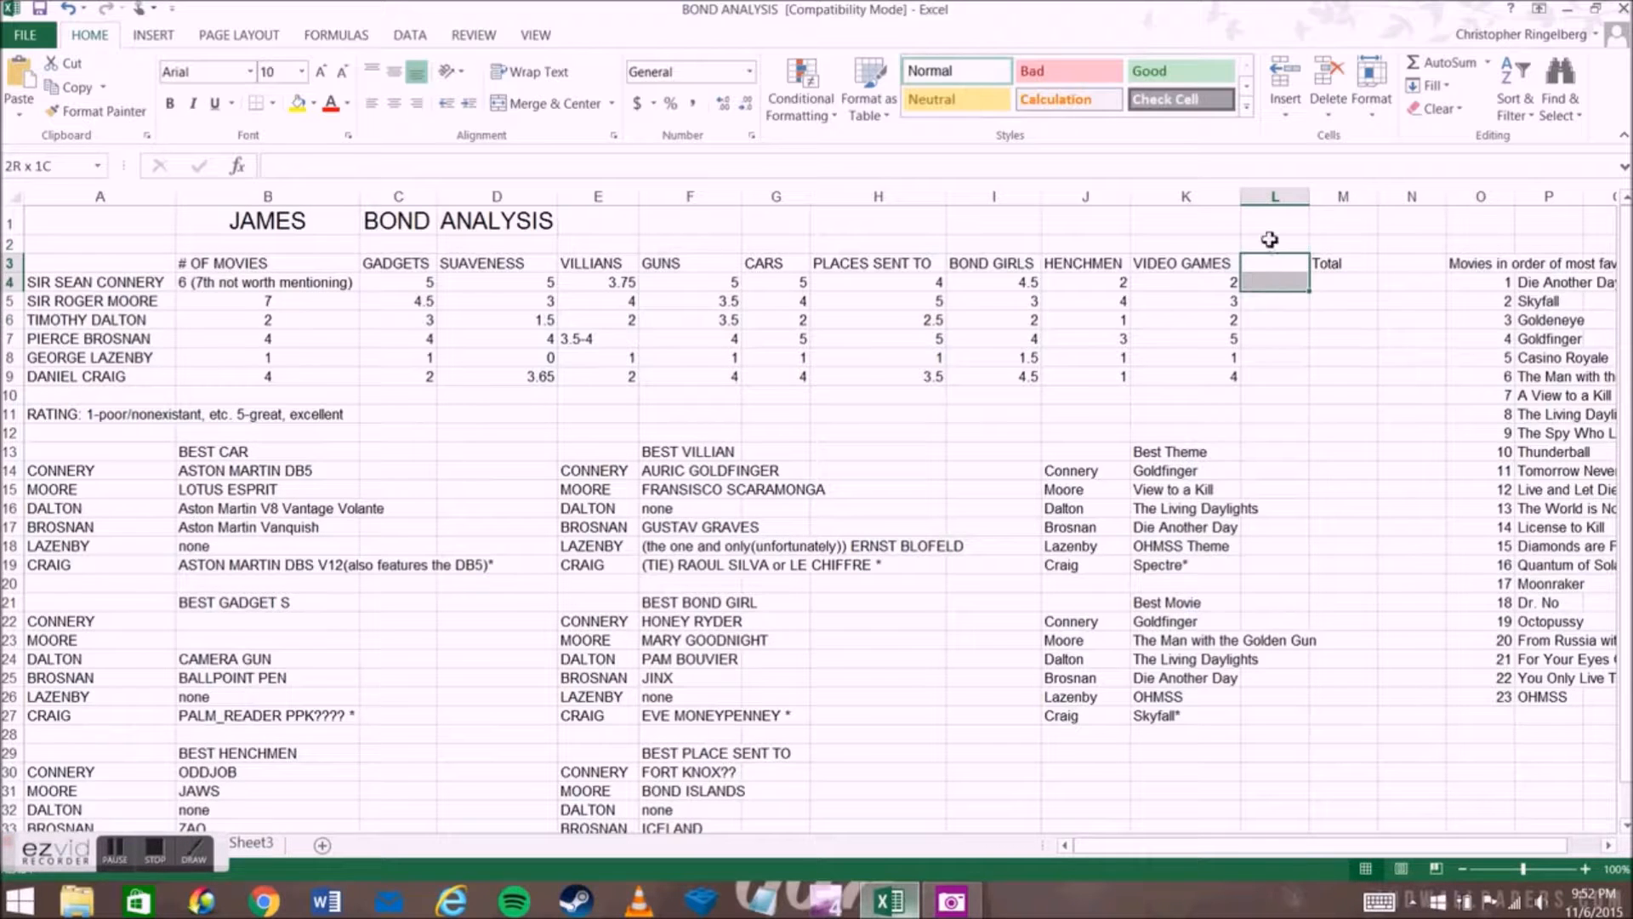
drag(1257, 255, 1276, 275)
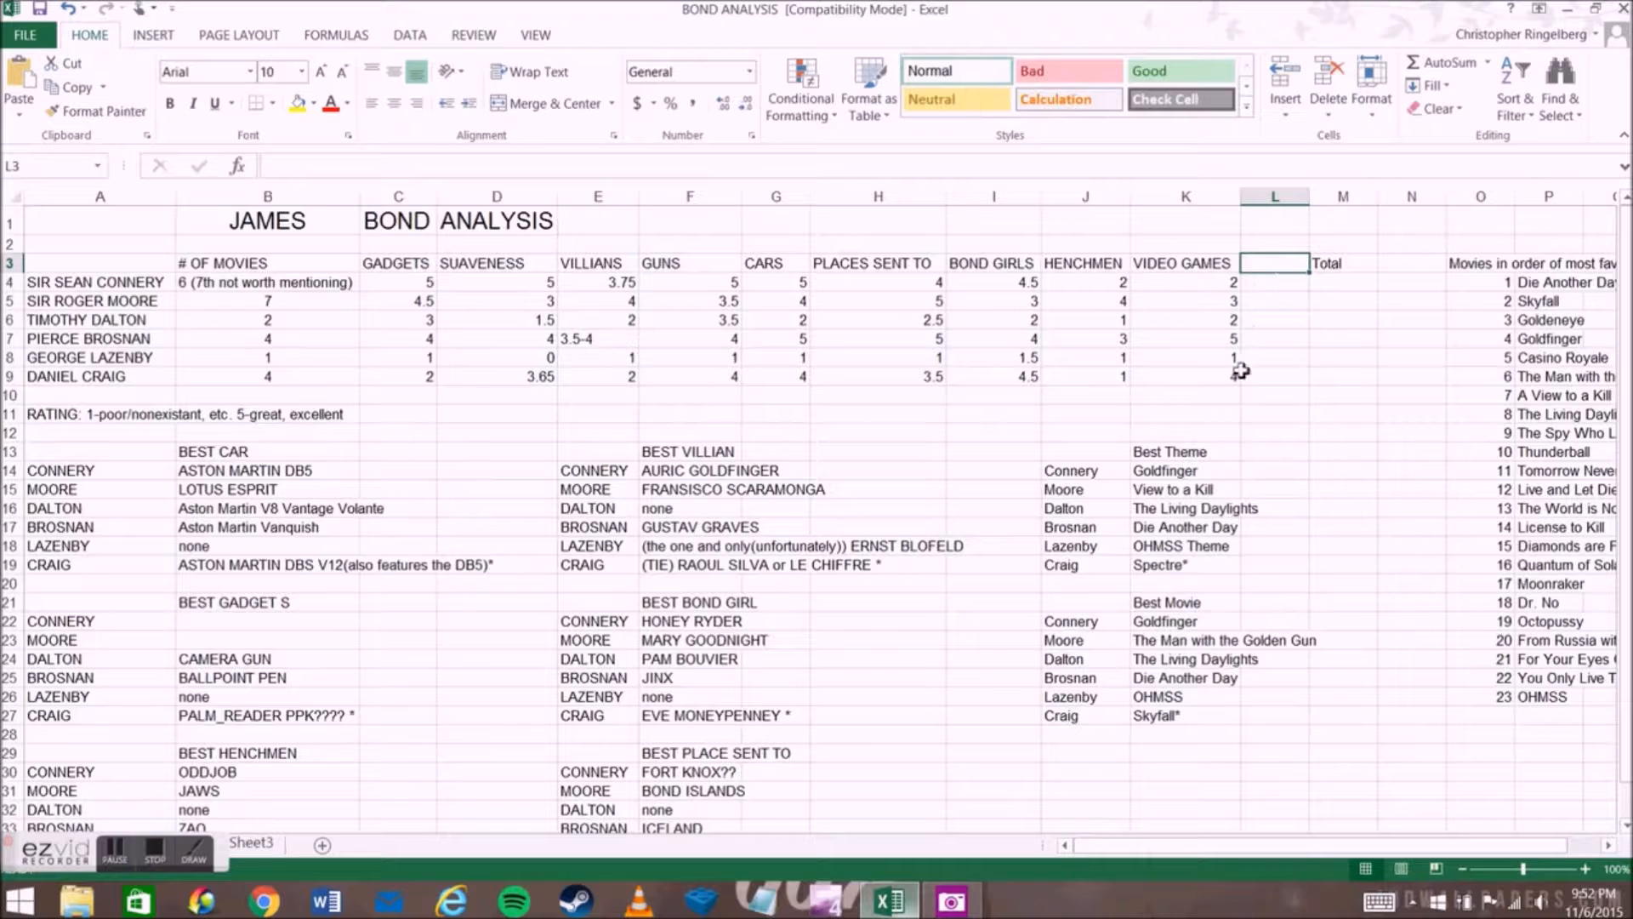
scroll(1328, 447, down, 3)
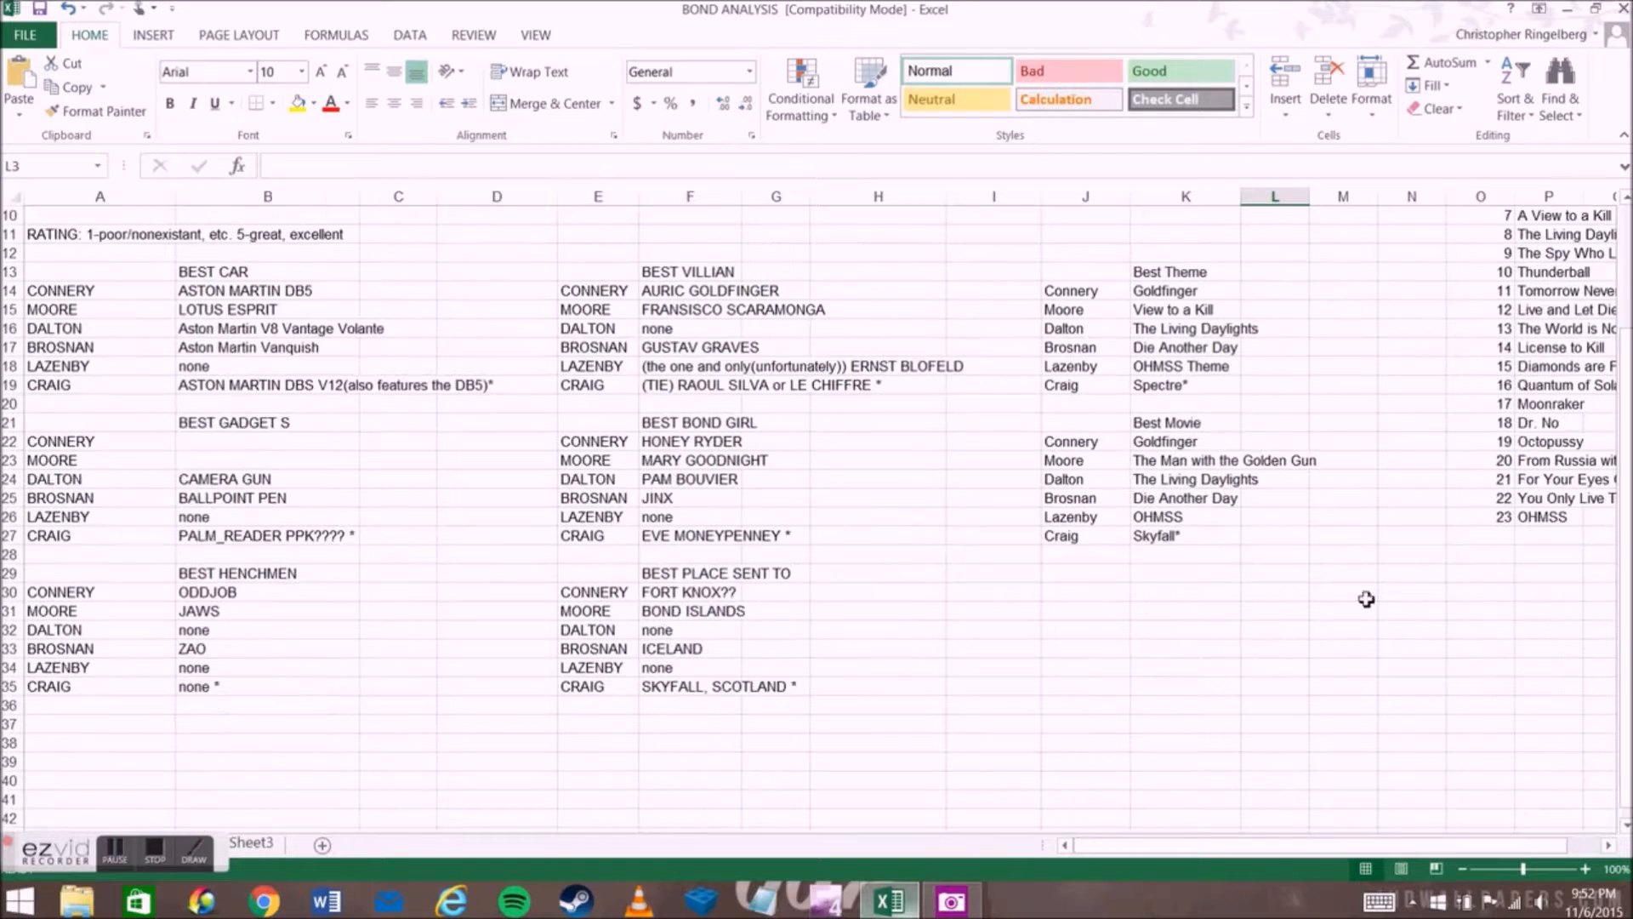
scroll(1347, 574, up, 1)
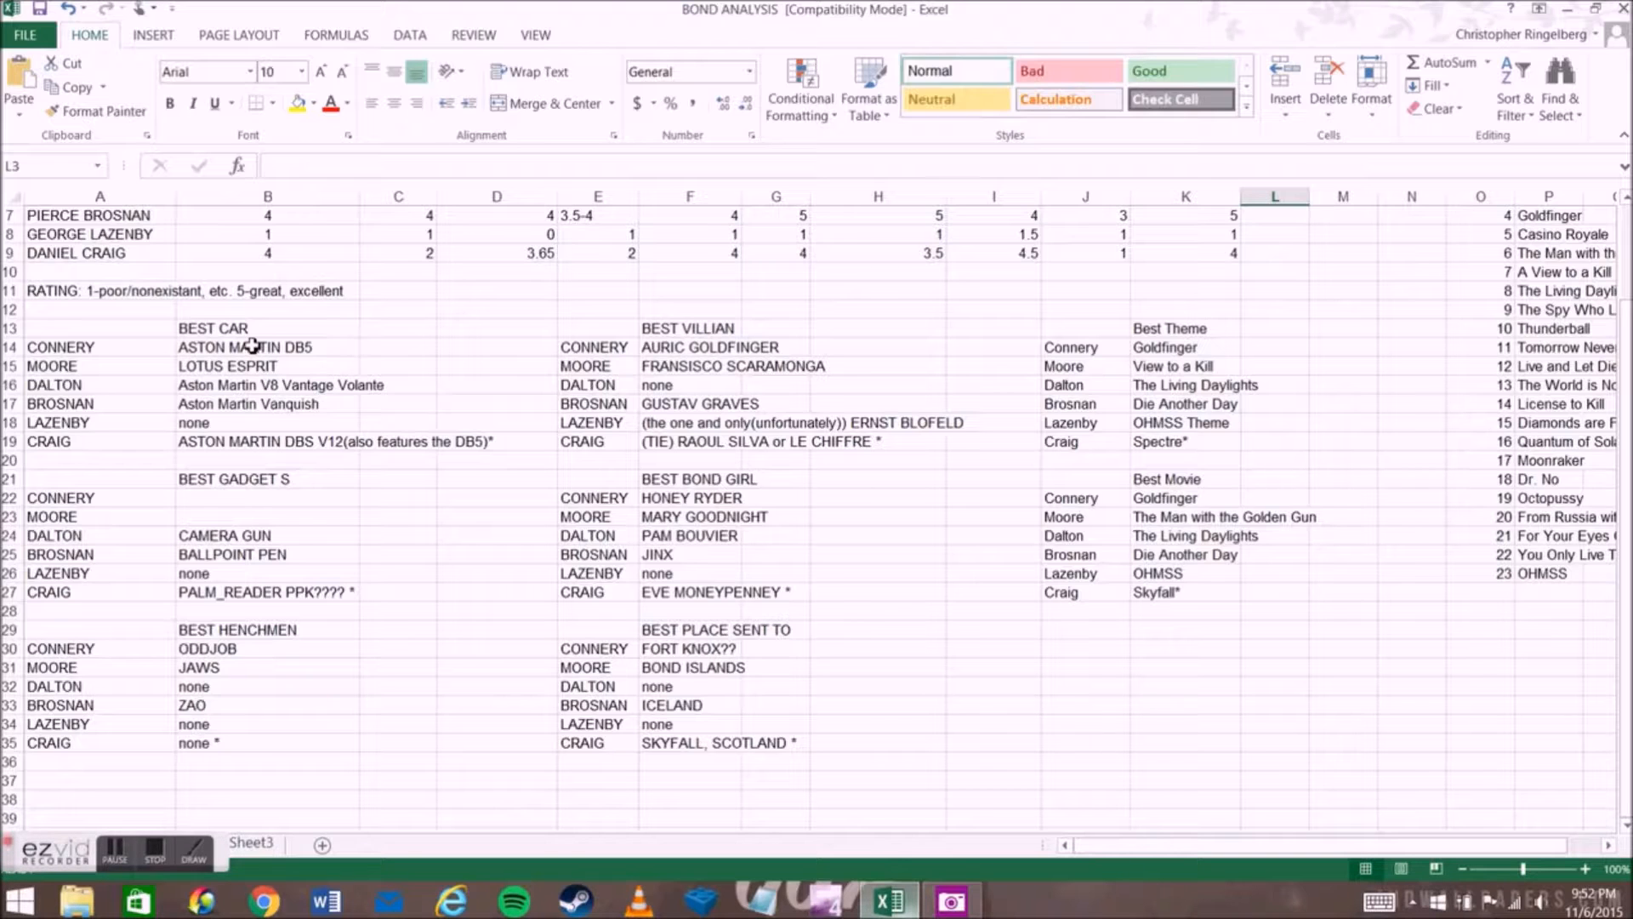
drag(134, 332, 427, 460)
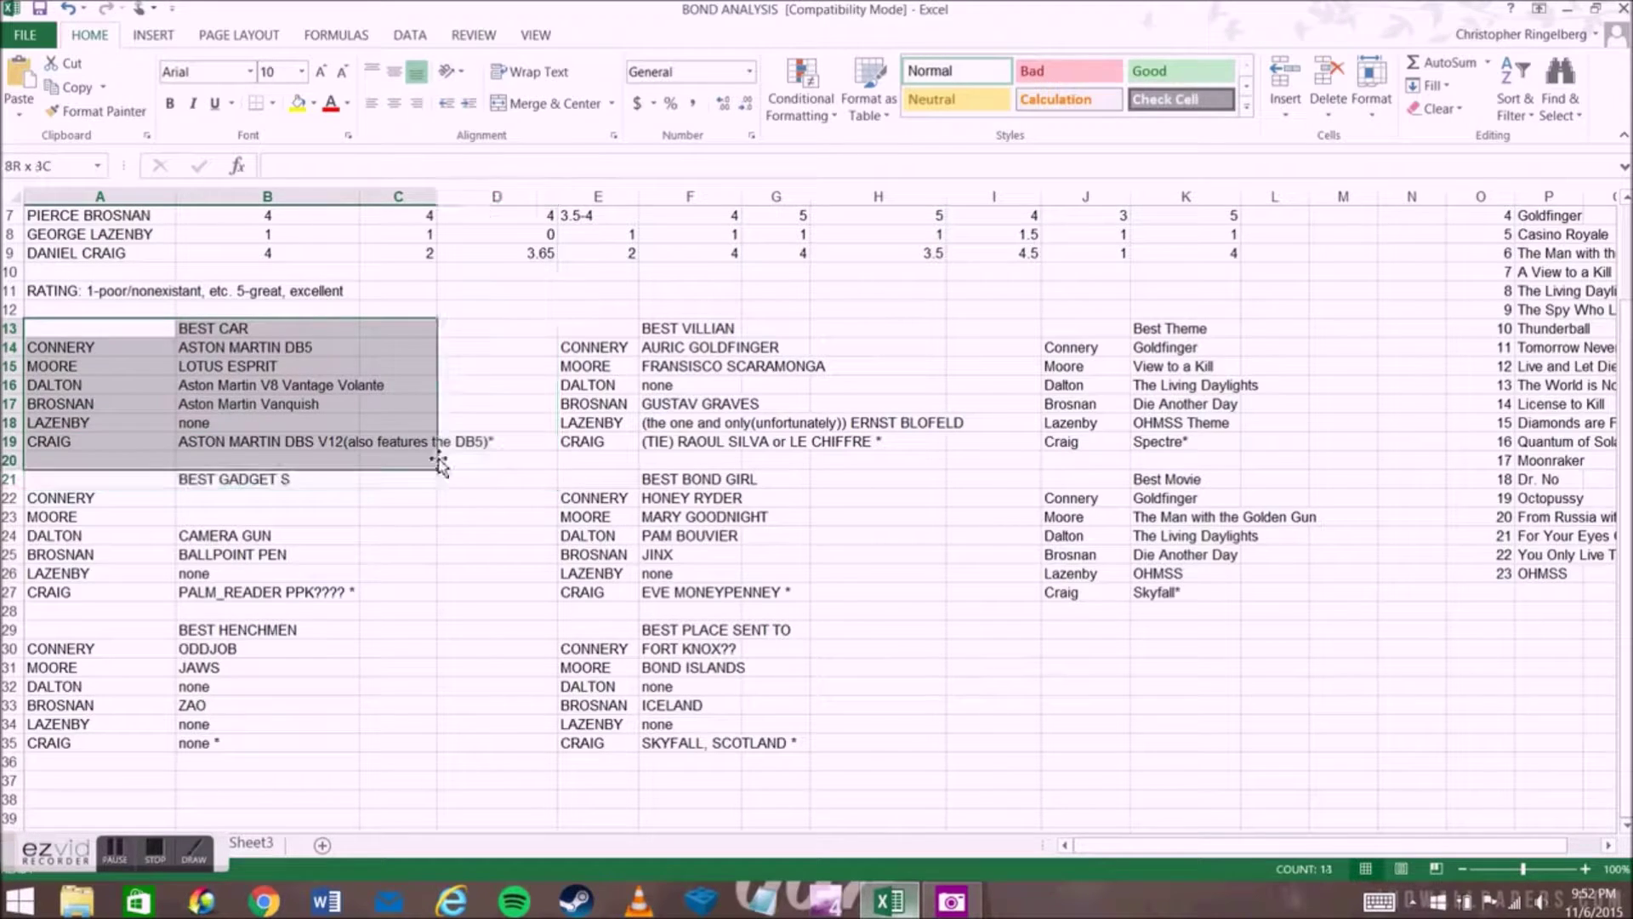
click(269, 326)
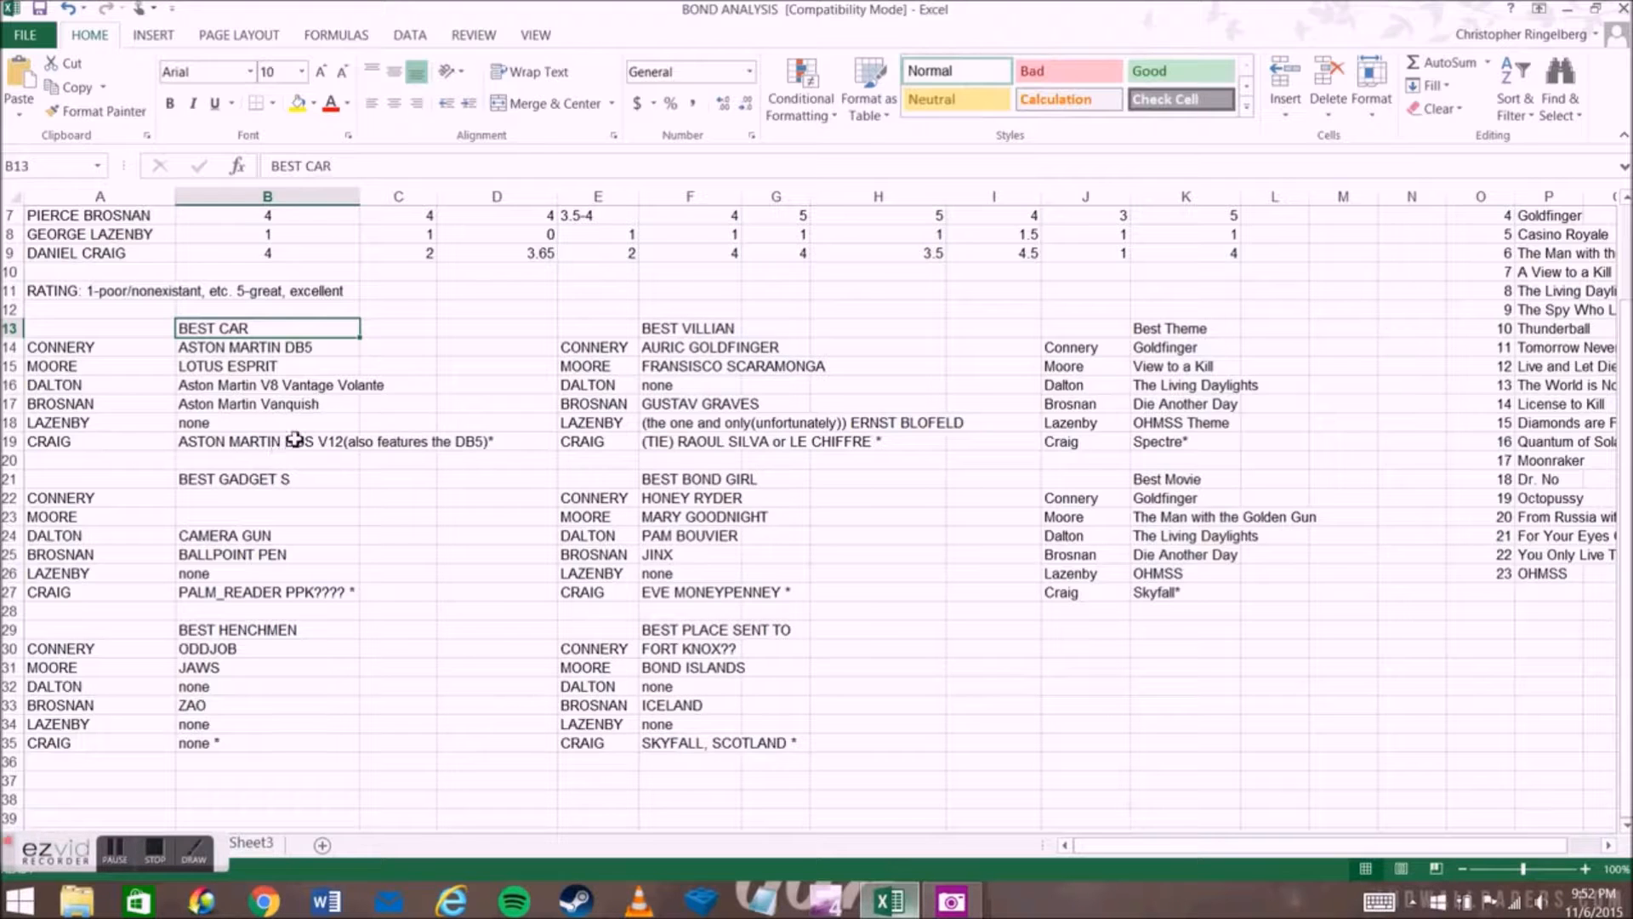
drag(115, 327, 1263, 749)
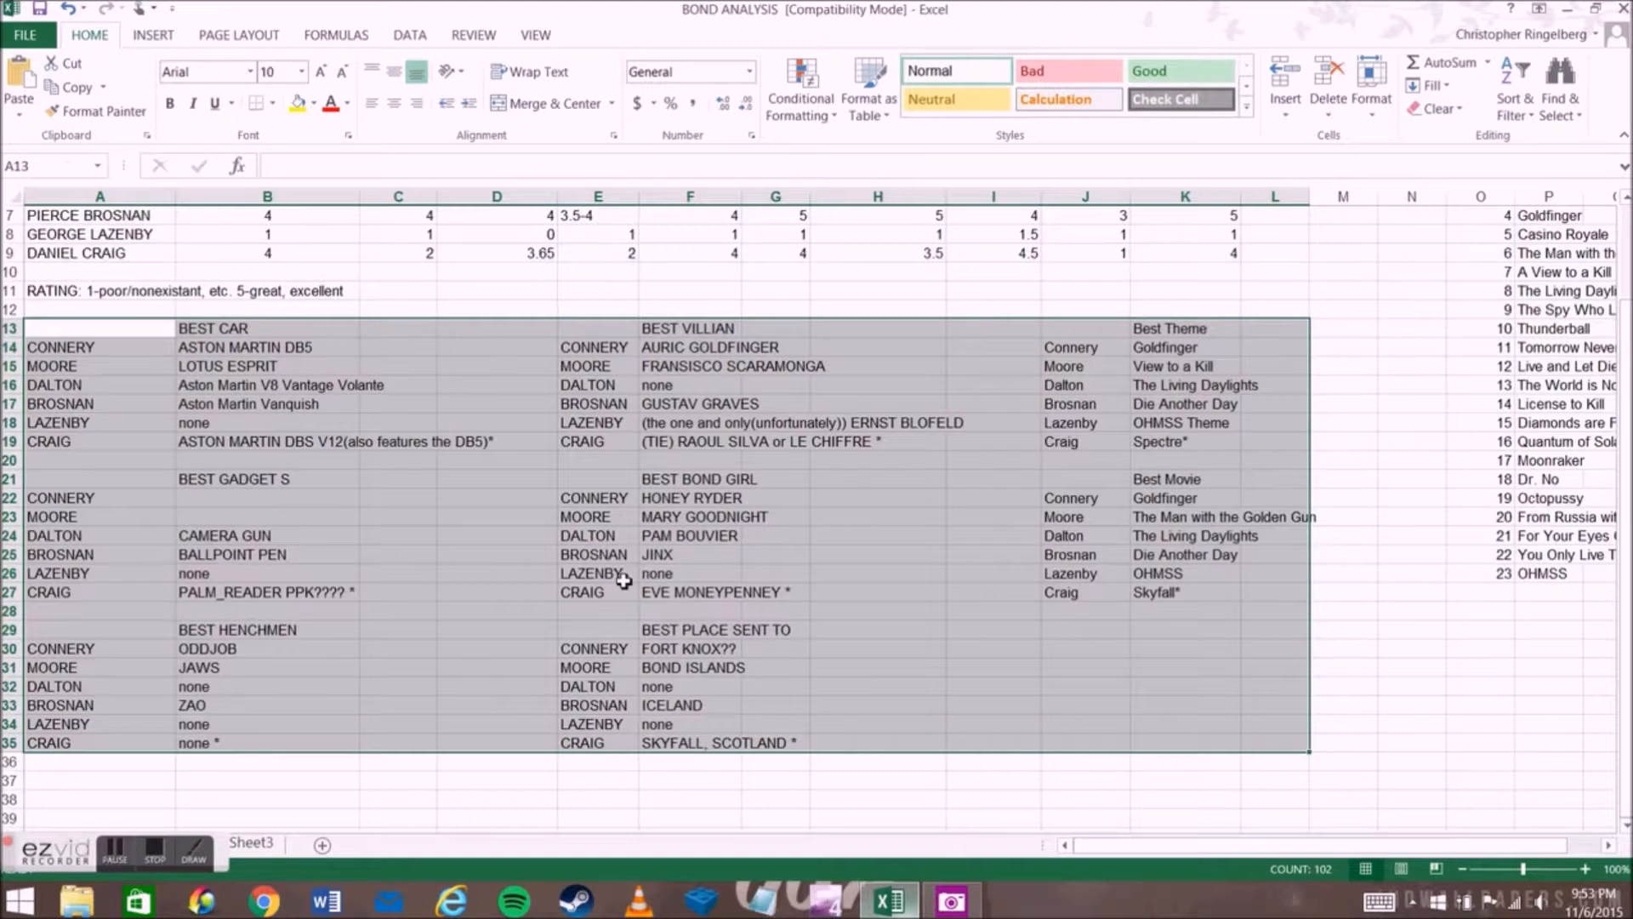
click(478, 426)
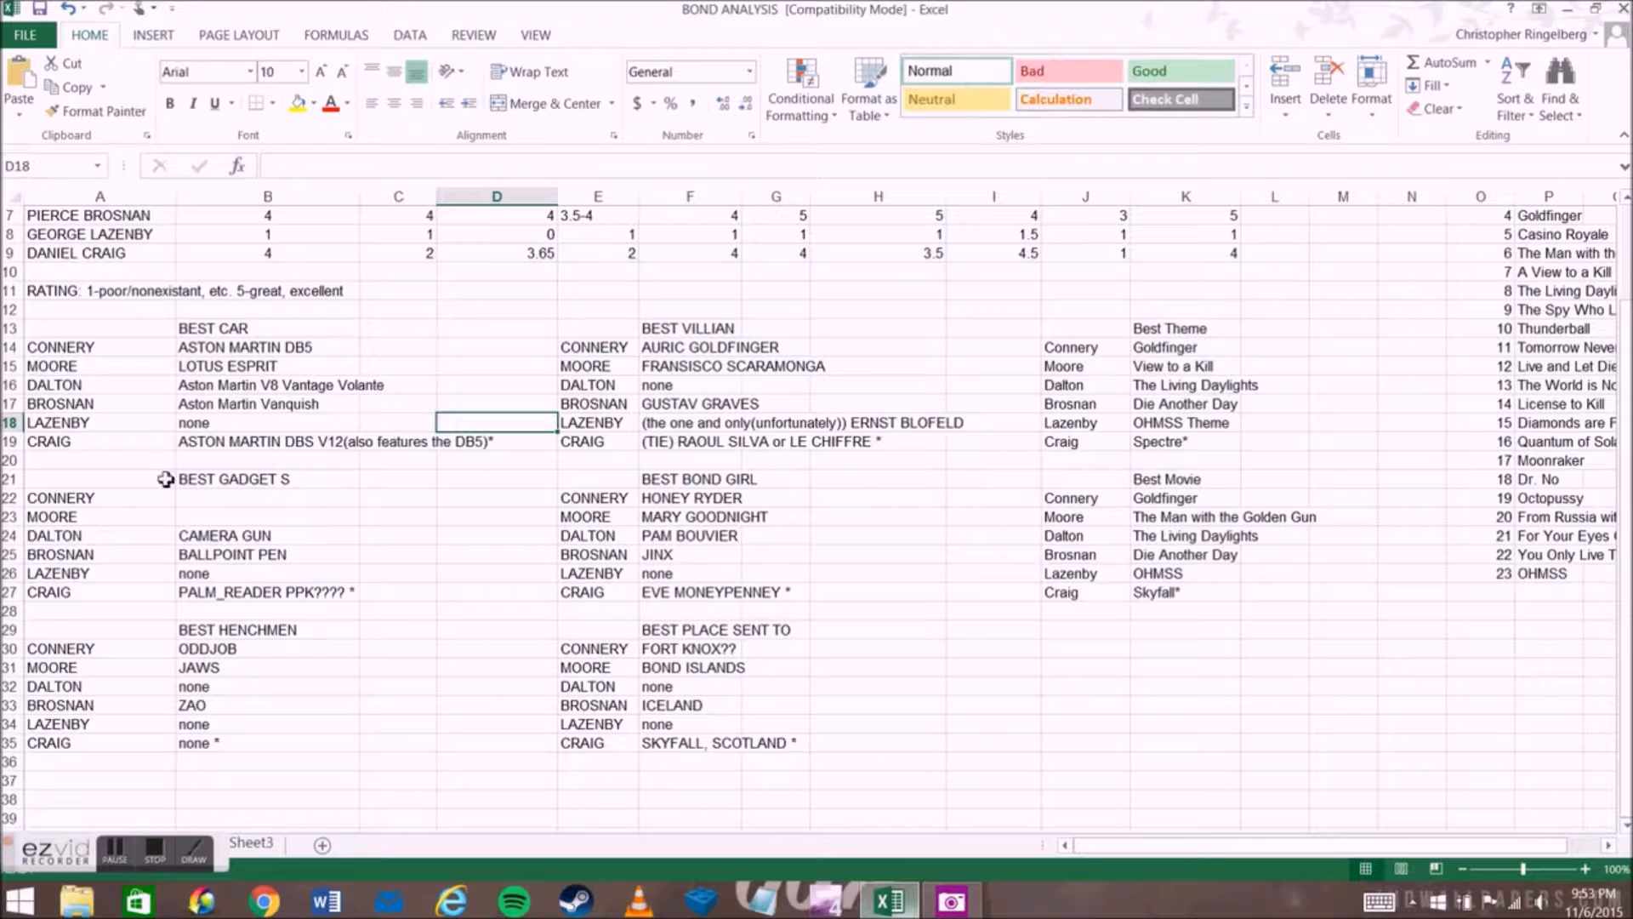
drag(217, 498, 249, 522)
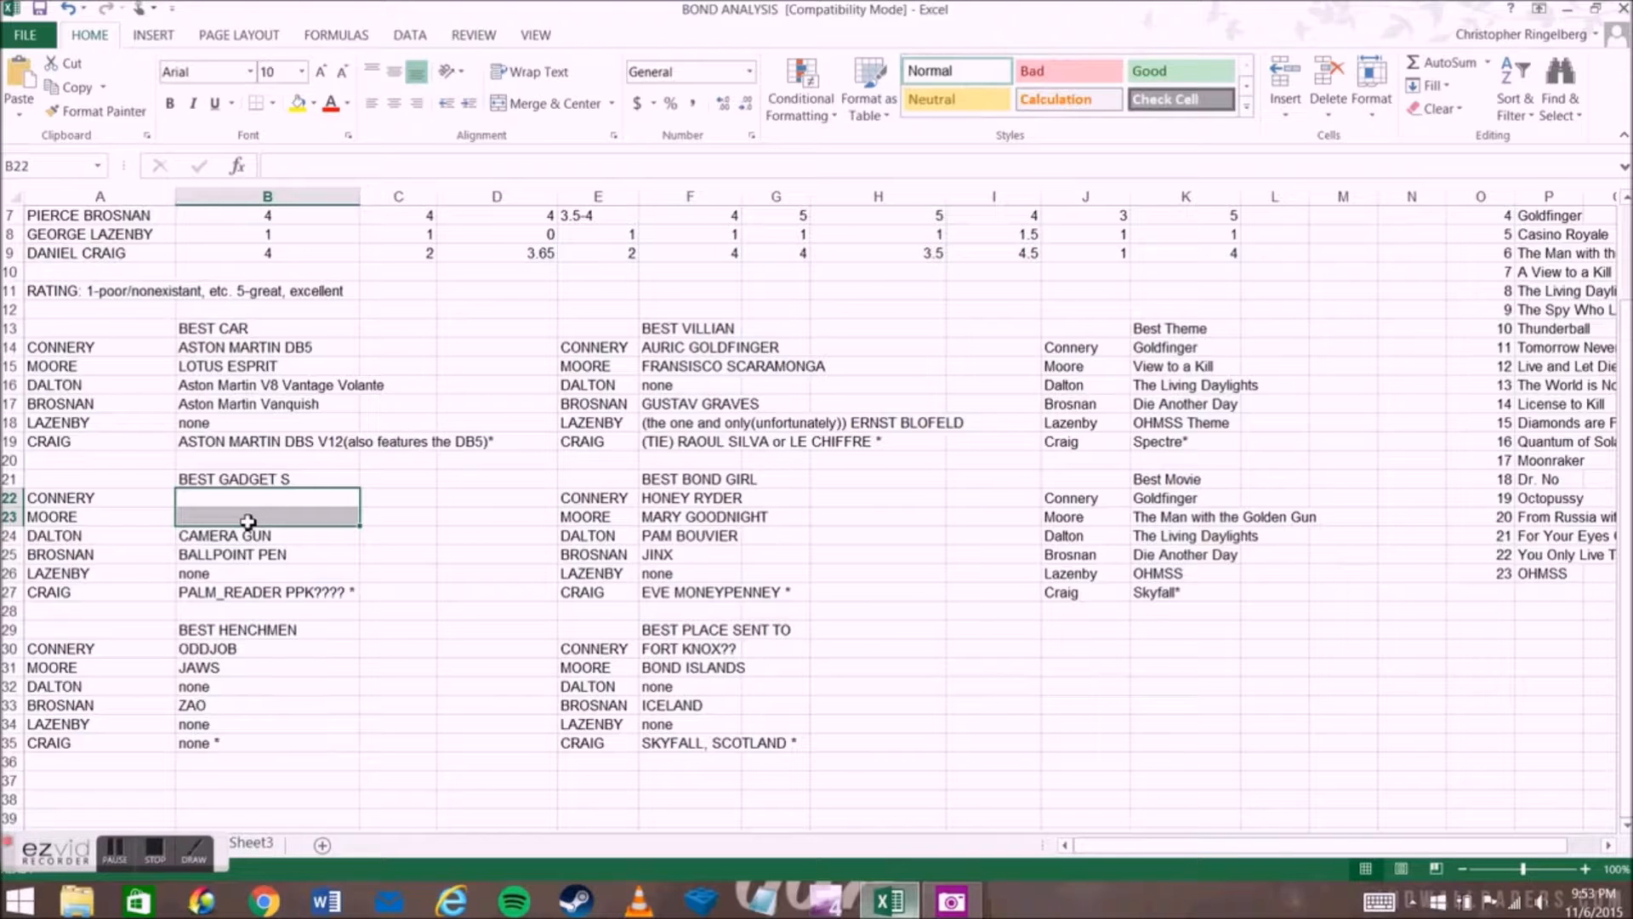
click(222, 574)
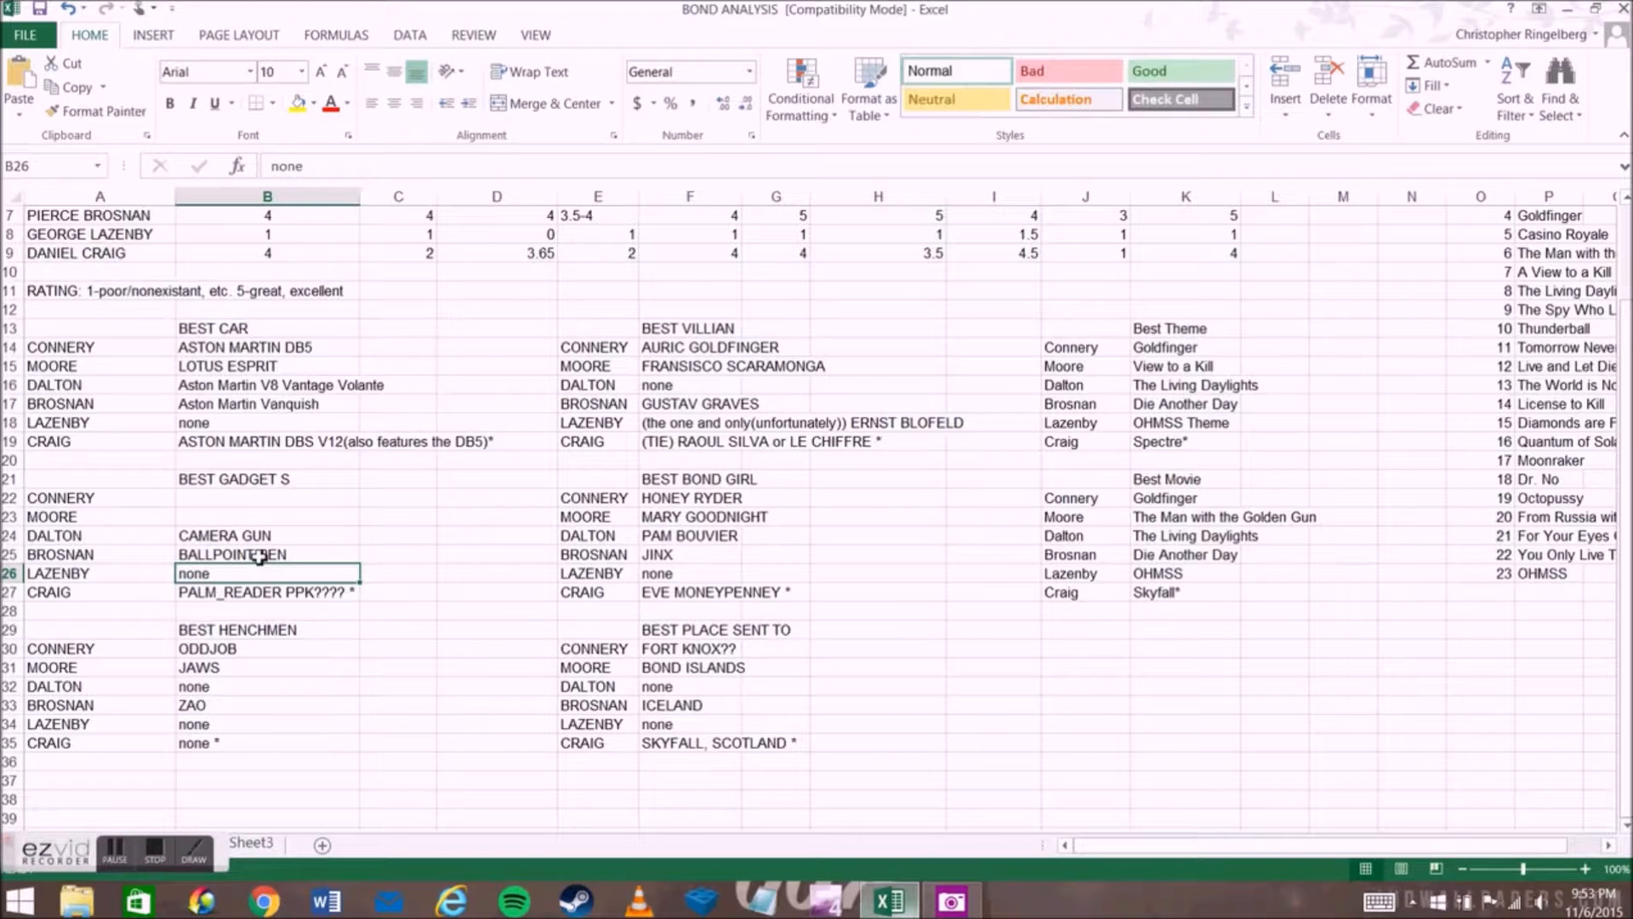
click(253, 538)
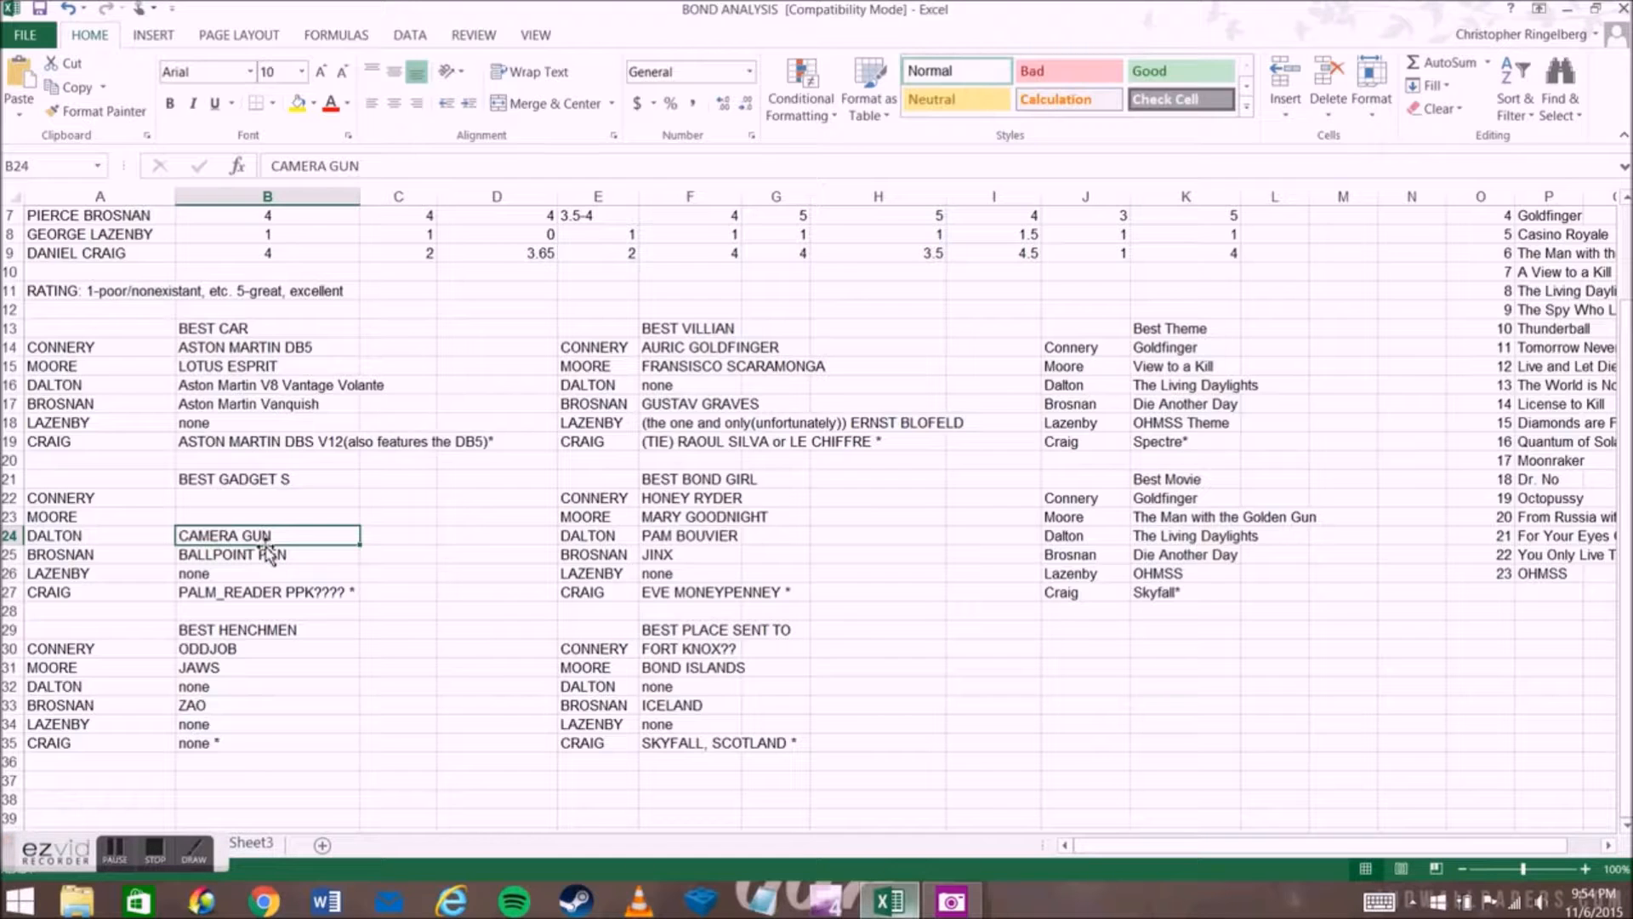
click(204, 502)
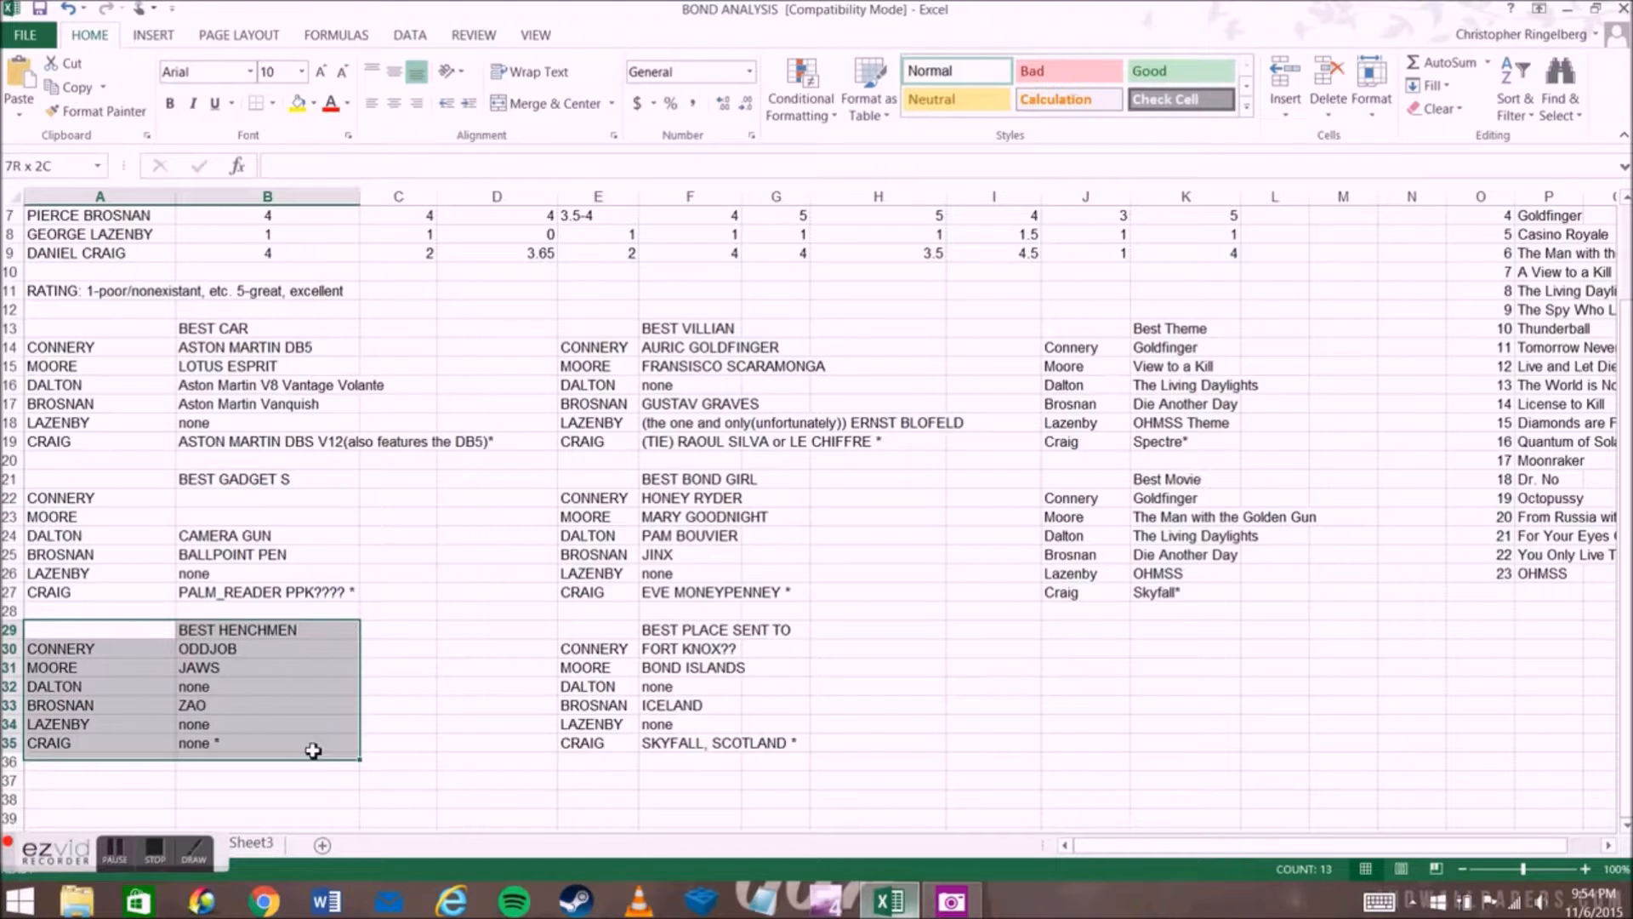
drag(128, 635, 315, 755)
click(244, 781)
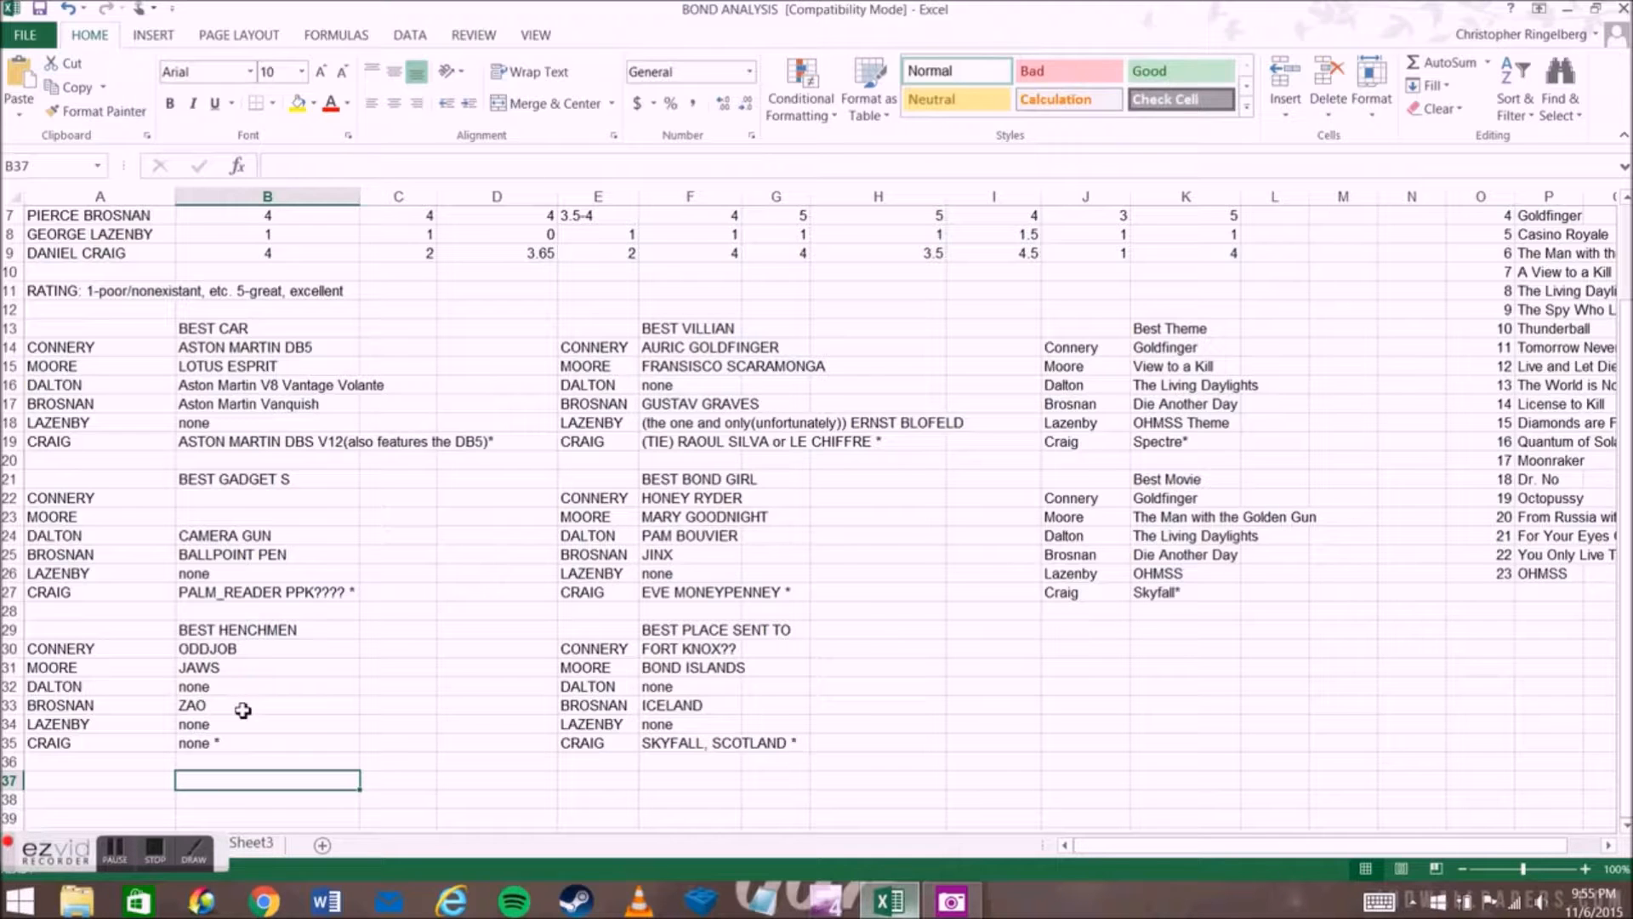
click(234, 672)
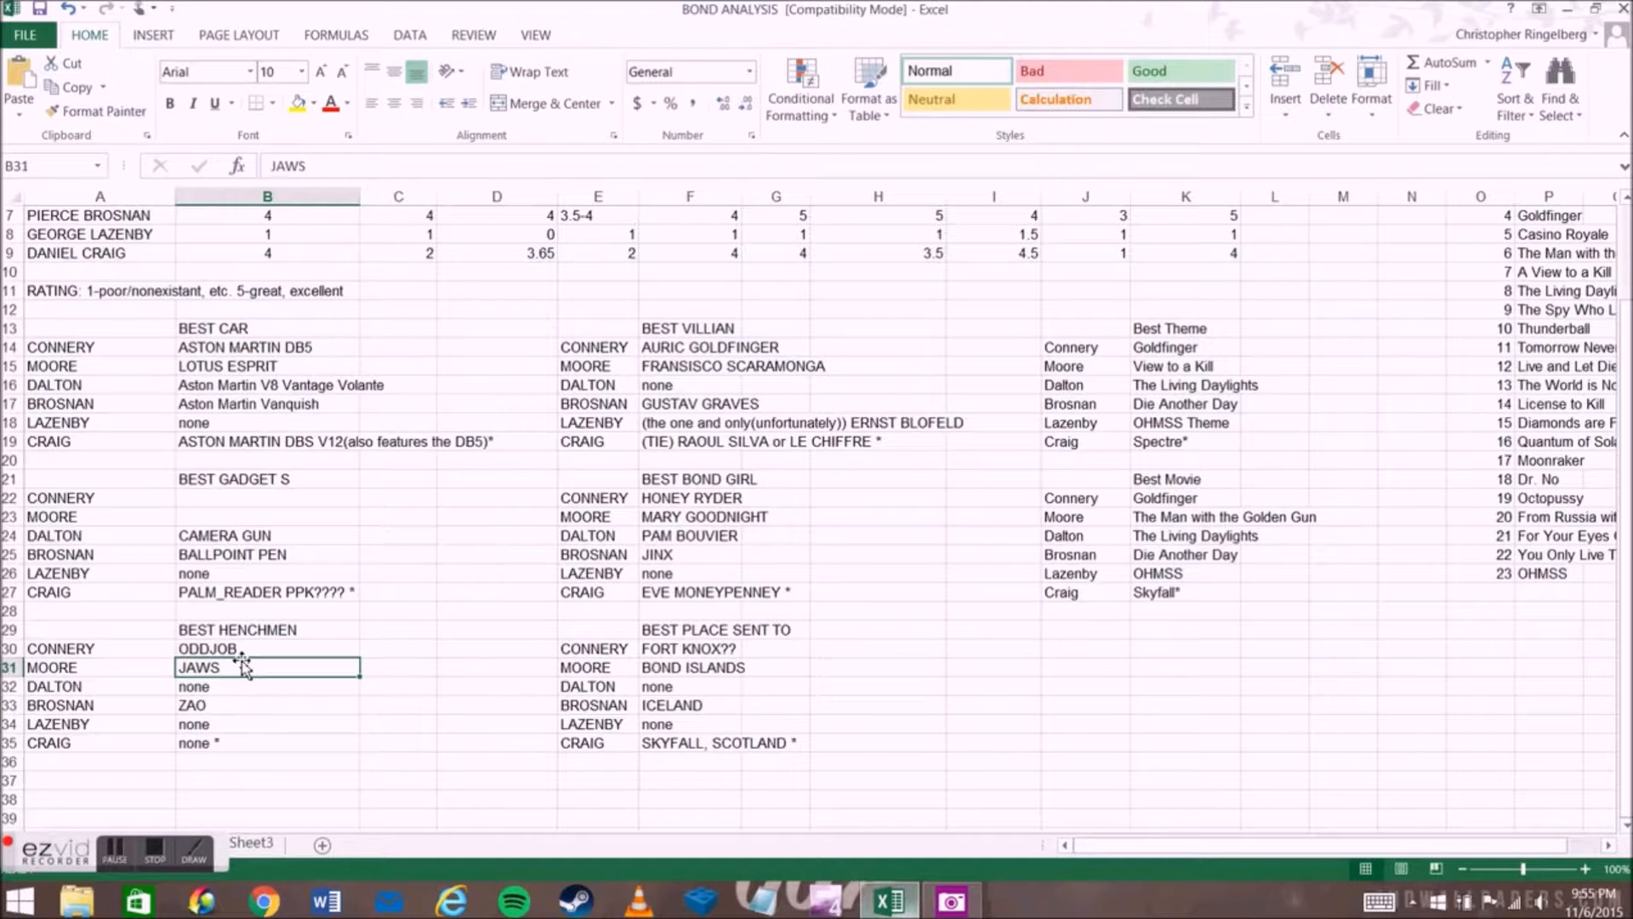
click(234, 651)
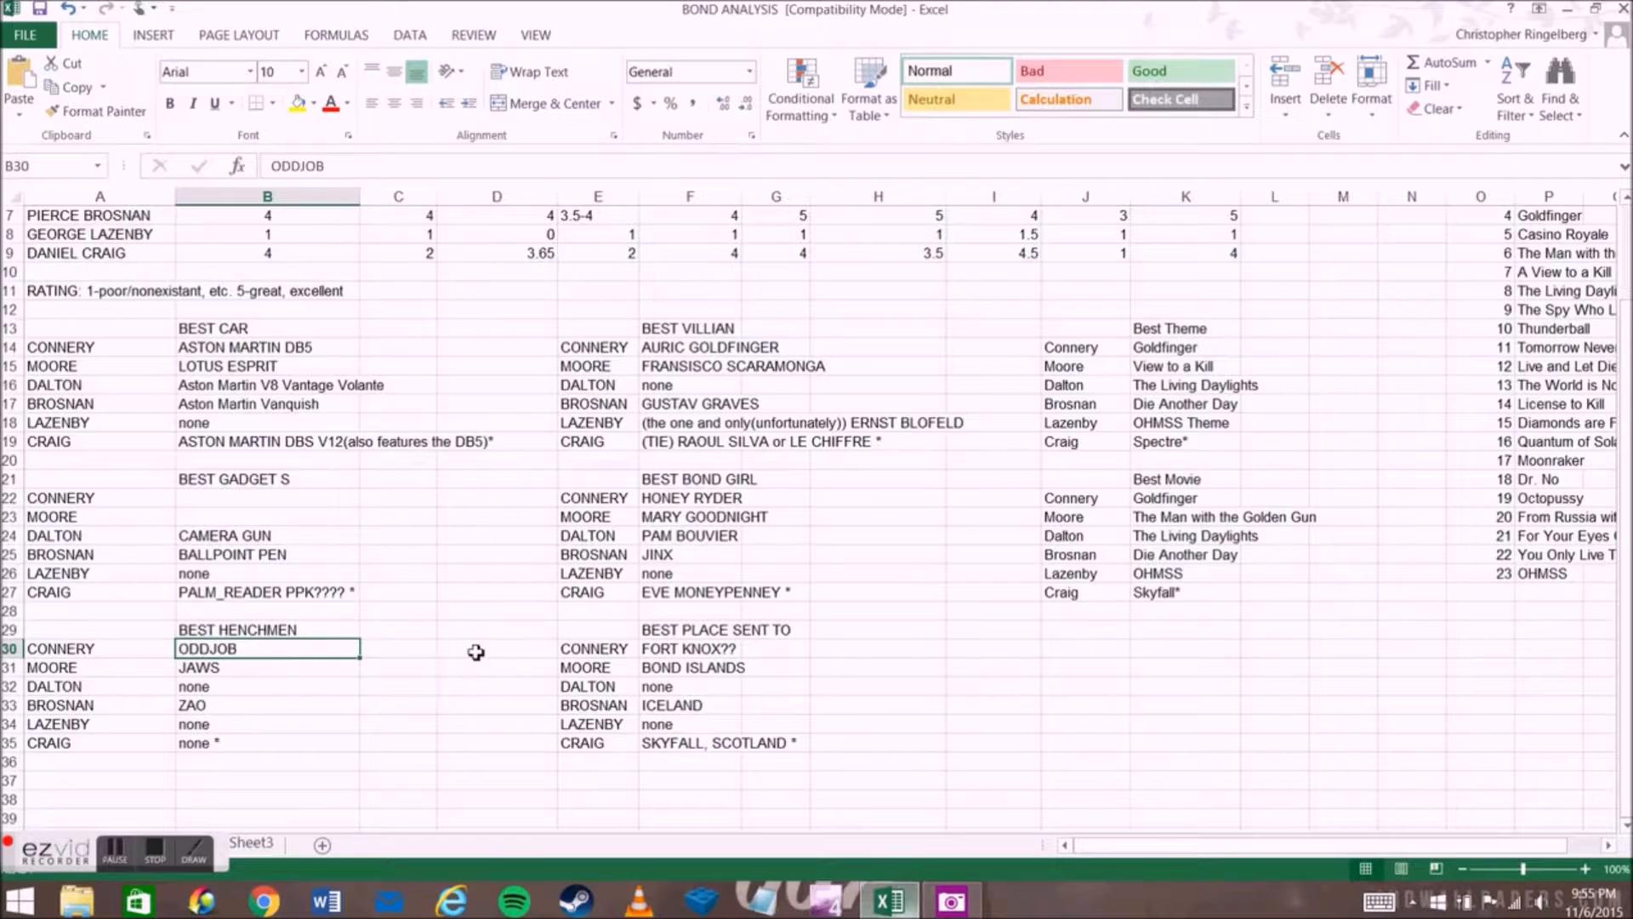
scroll(351, 680, up, 2)
scroll(352, 680, up, 1)
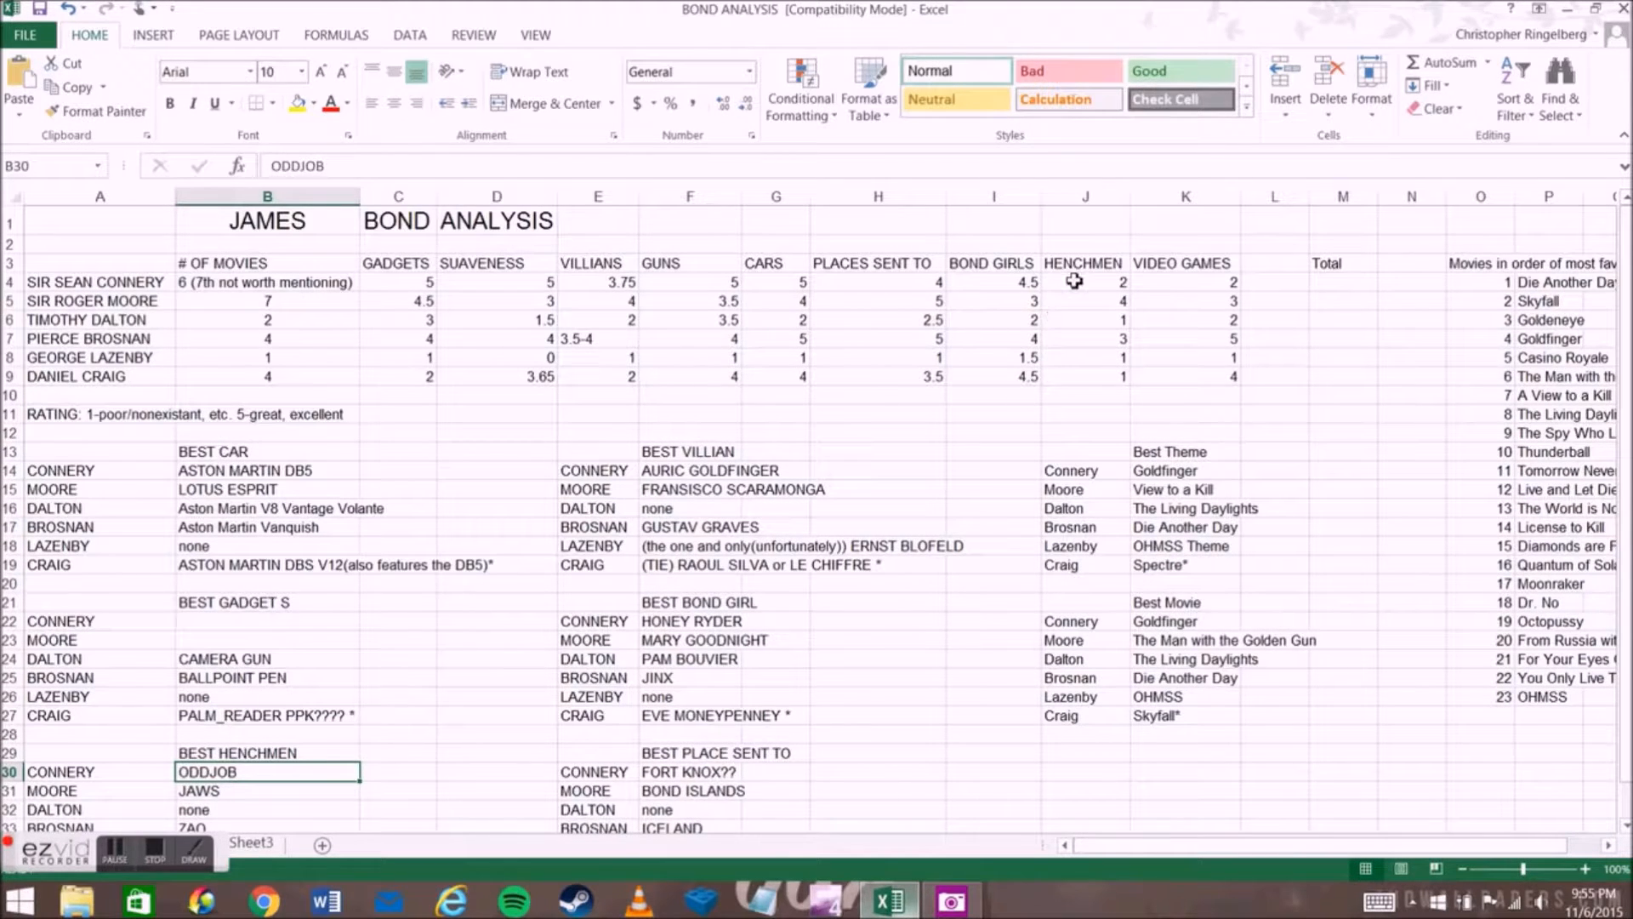
mouse_move(1082, 282)
mouse_down()
mouse_move(1098, 365)
mouse_move(1095, 281)
mouse_up()
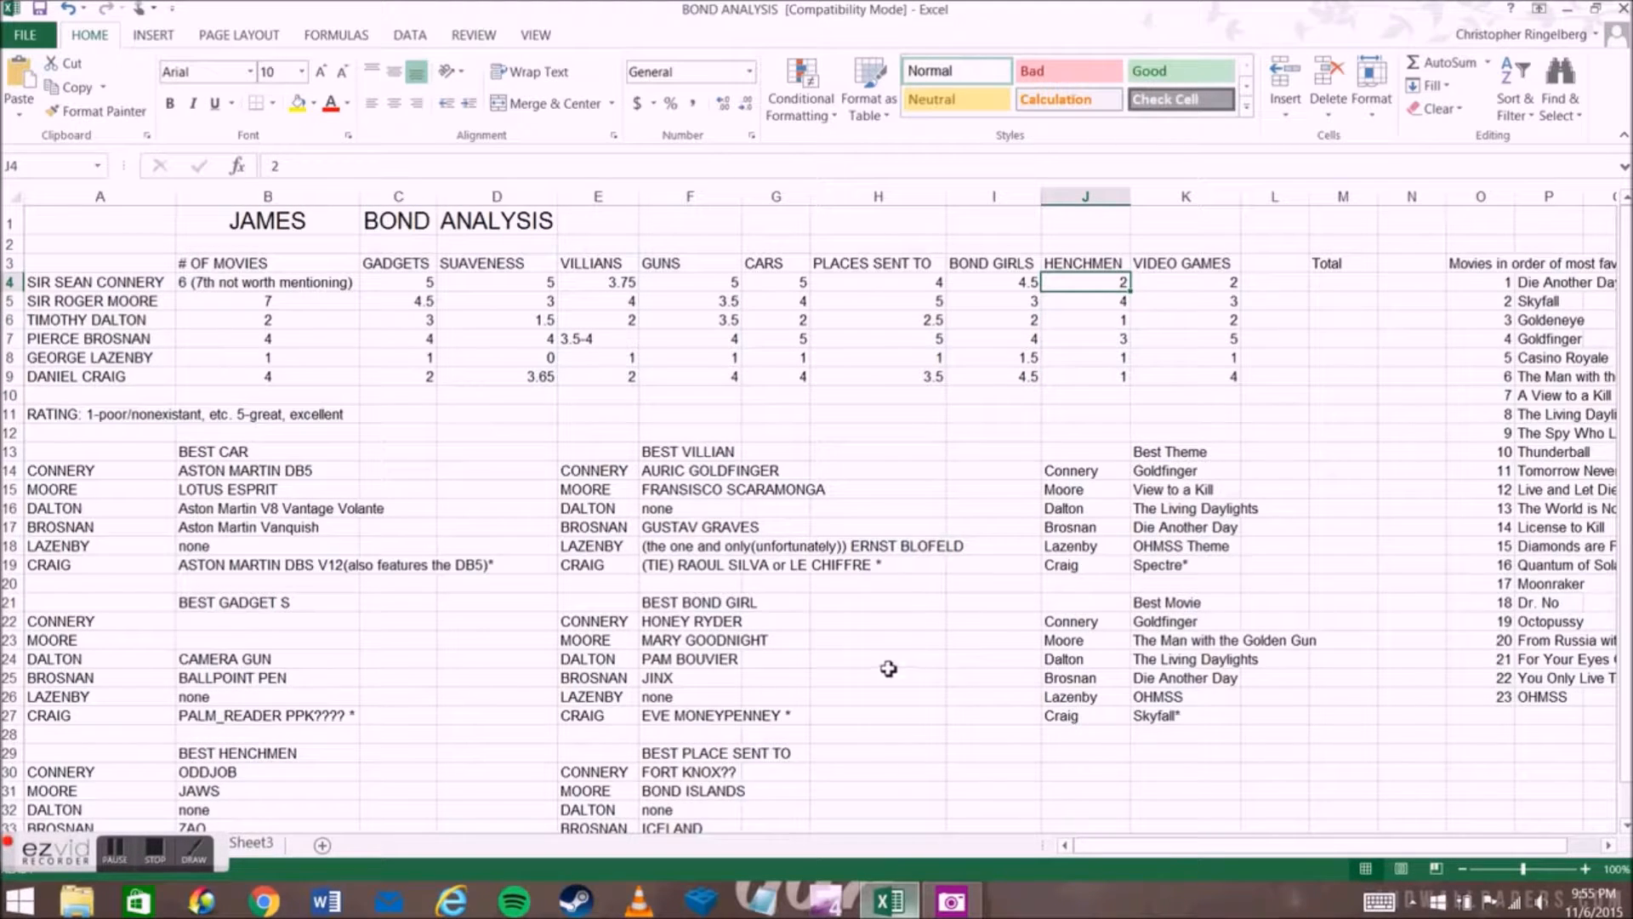
scroll(881, 669, down, 1)
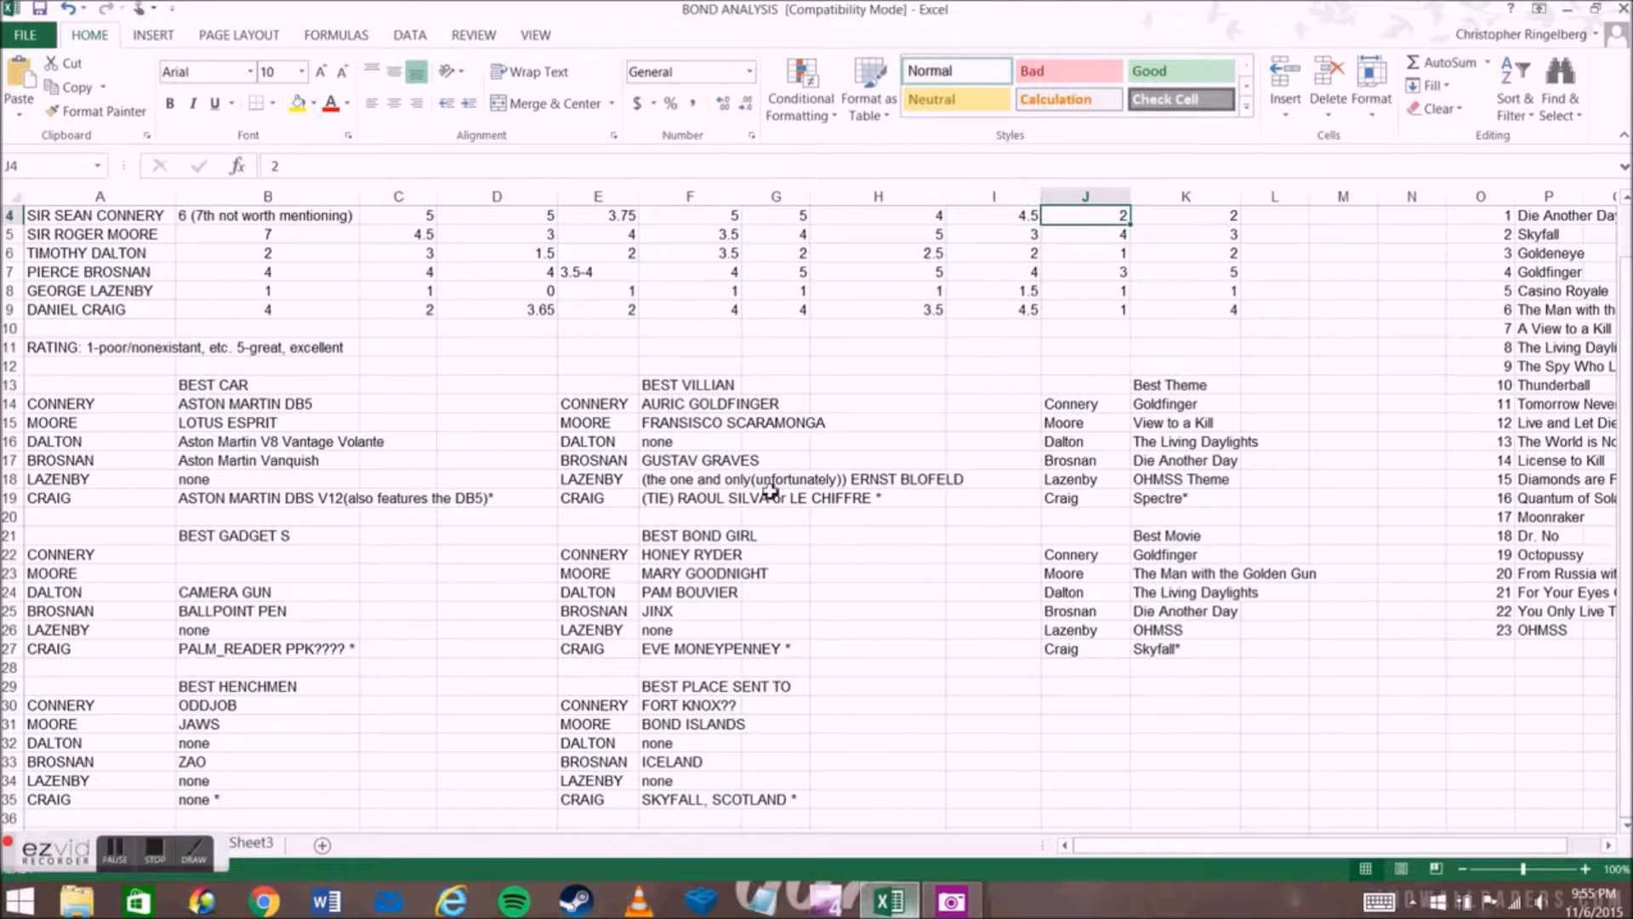
drag(615, 386, 885, 510)
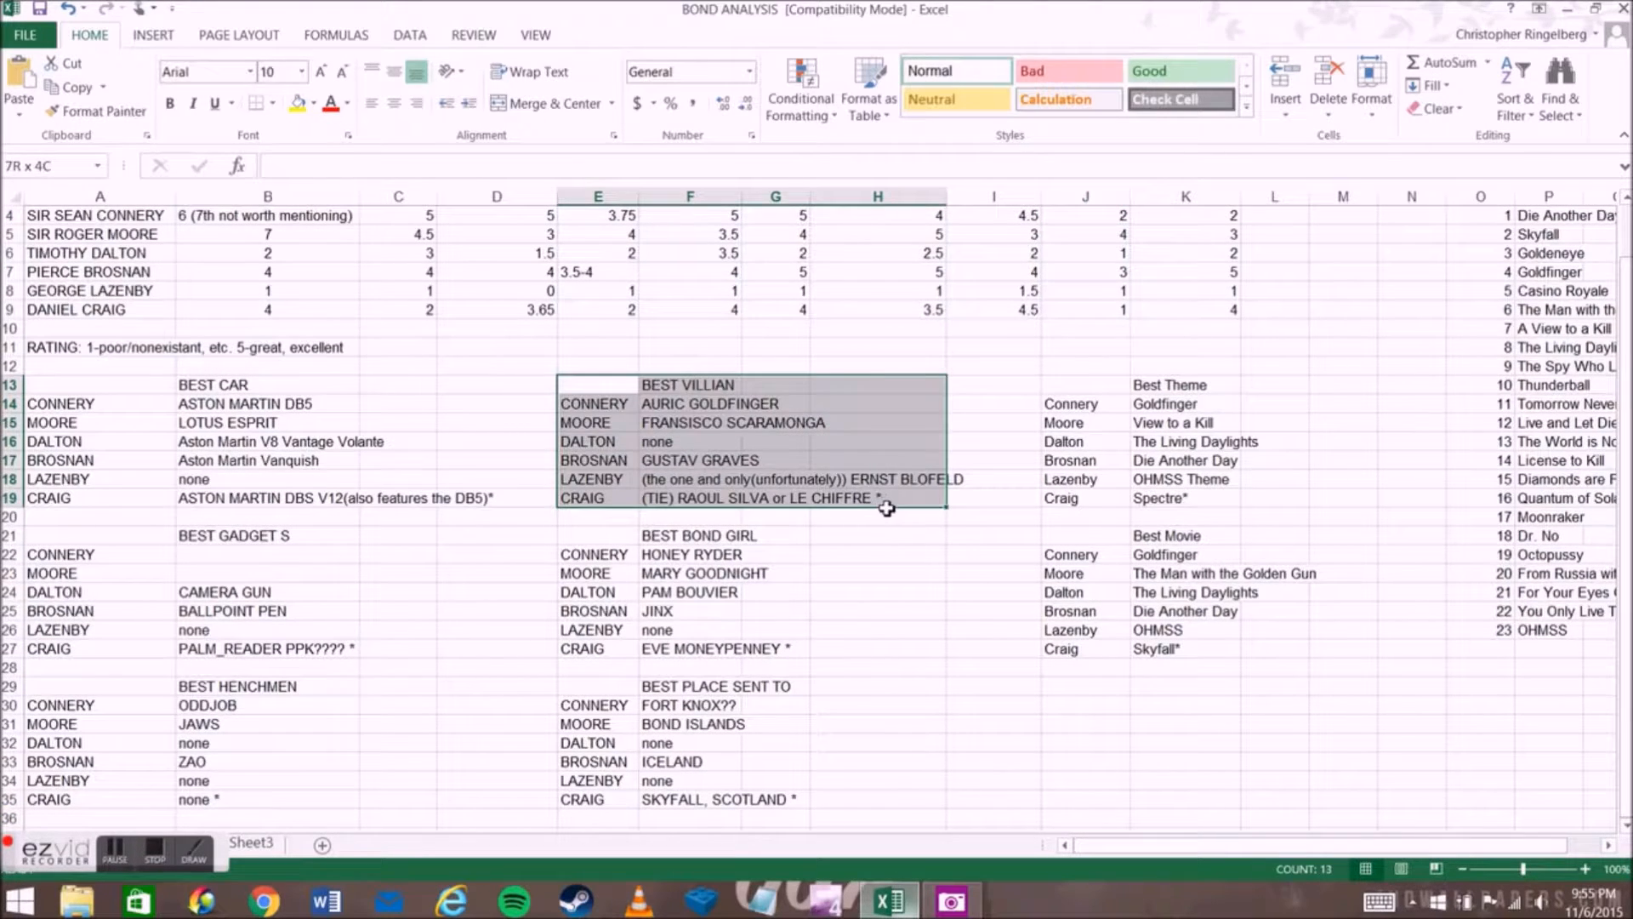
click(881, 556)
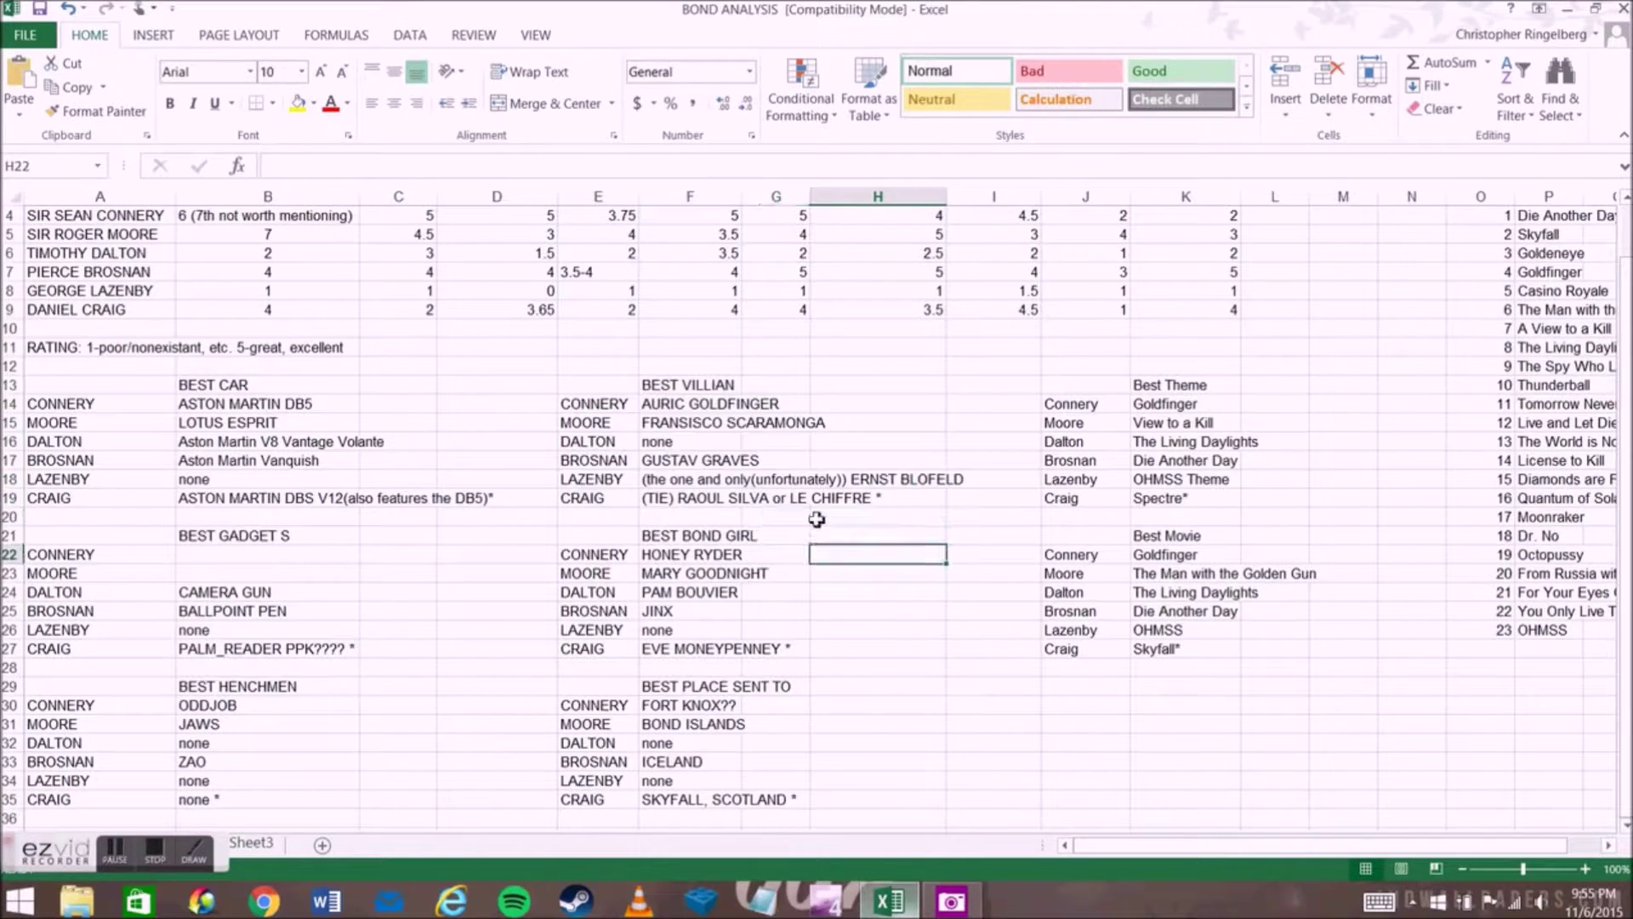
click(693, 407)
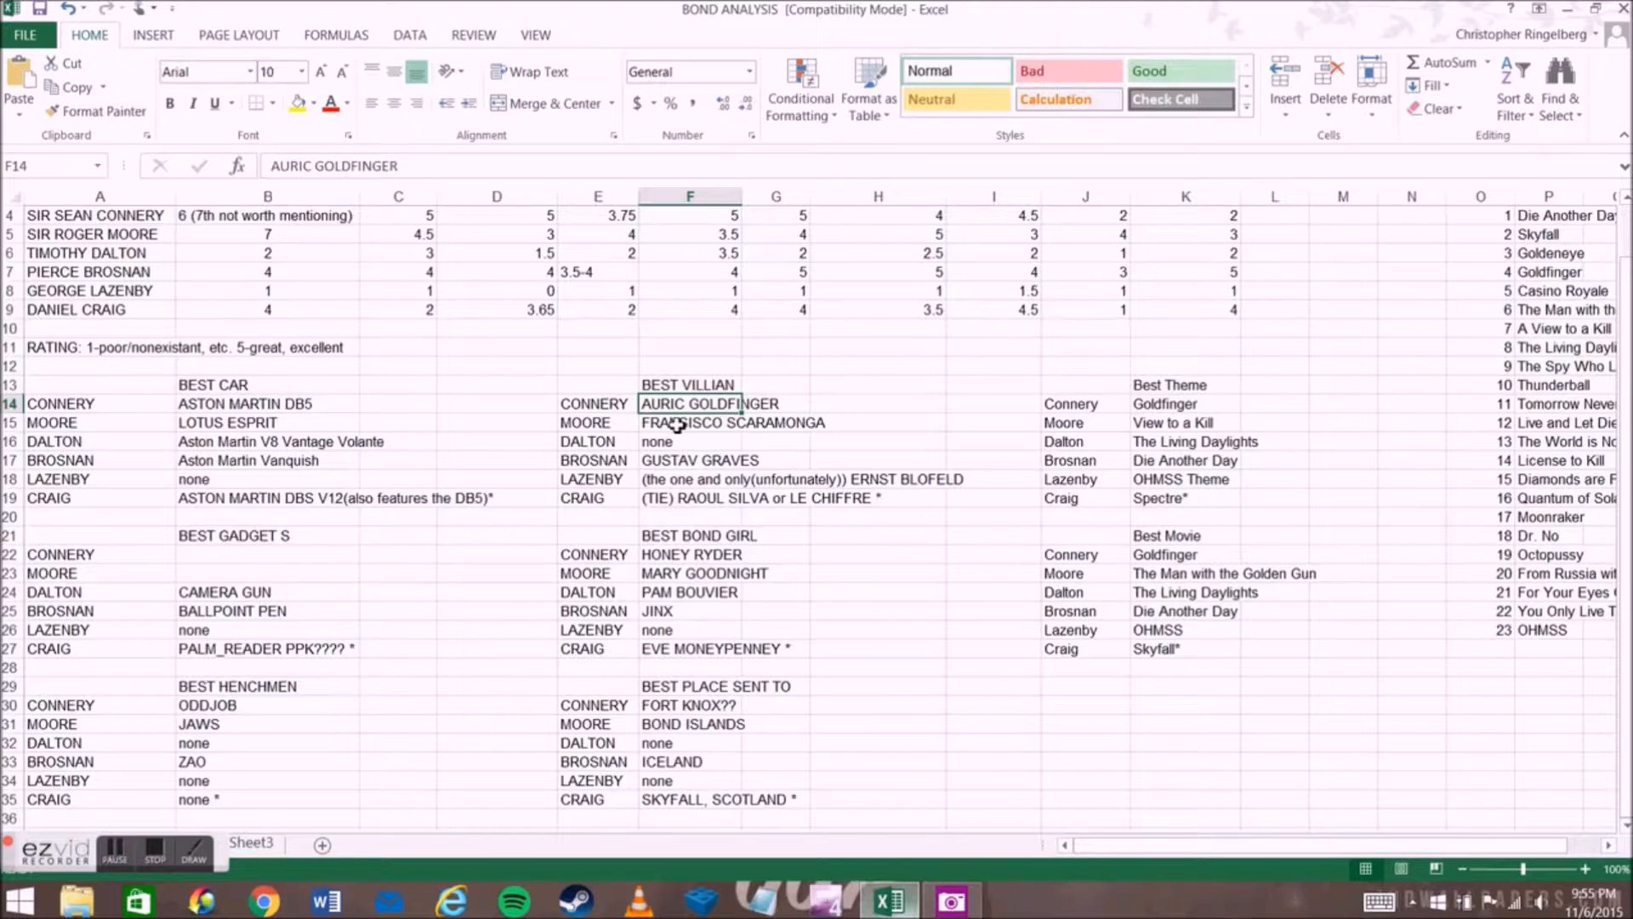
click(696, 459)
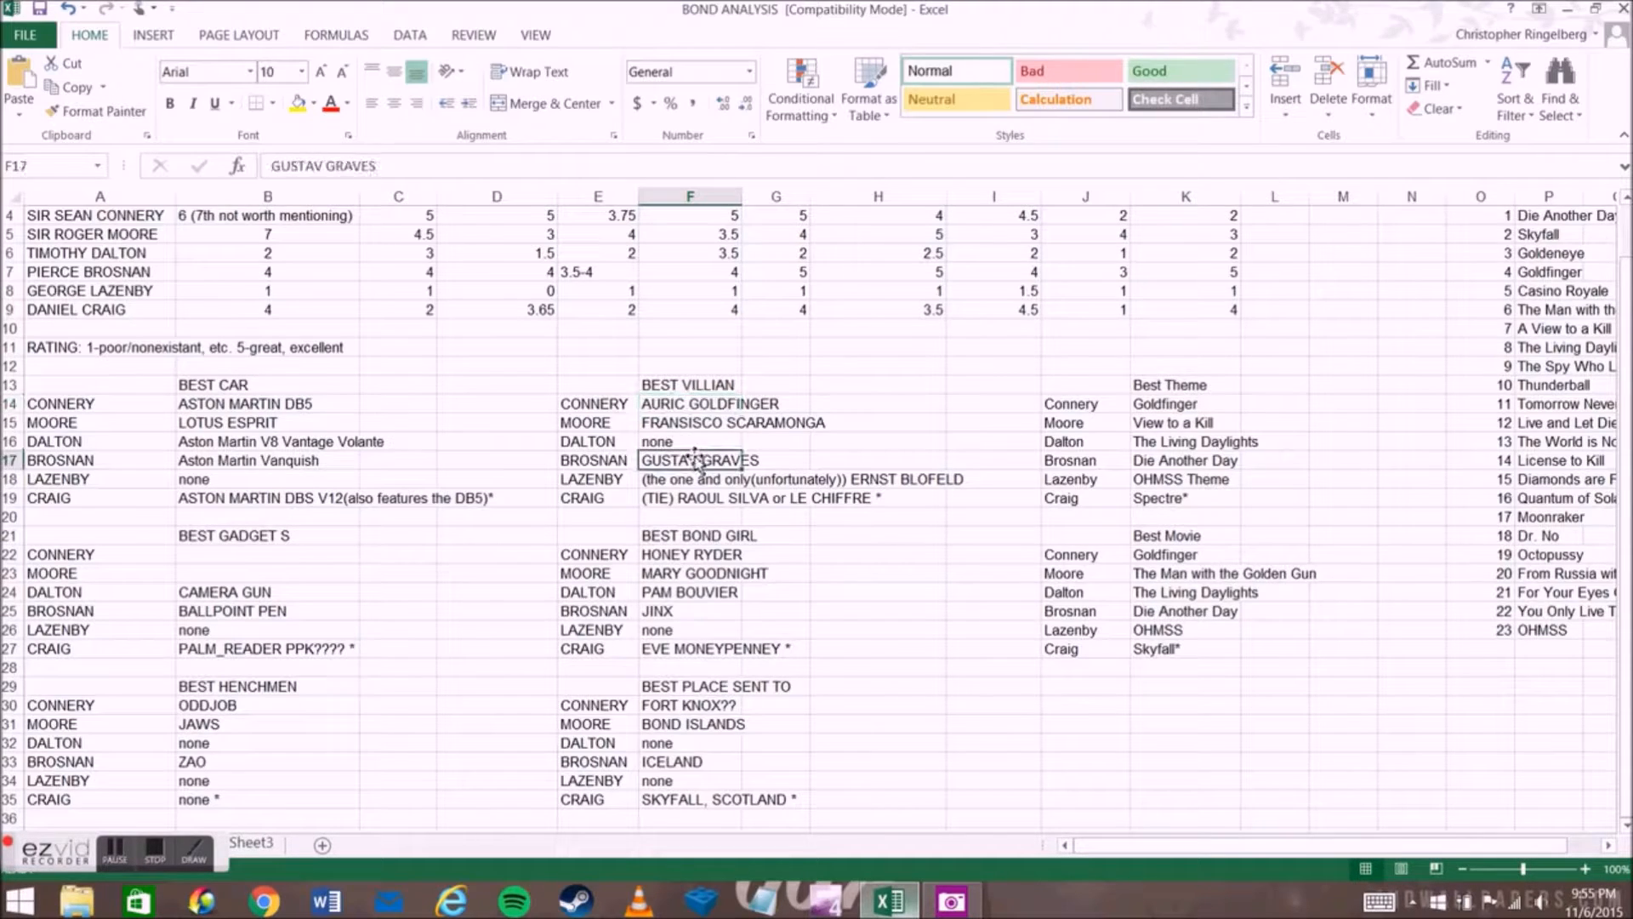
click(698, 441)
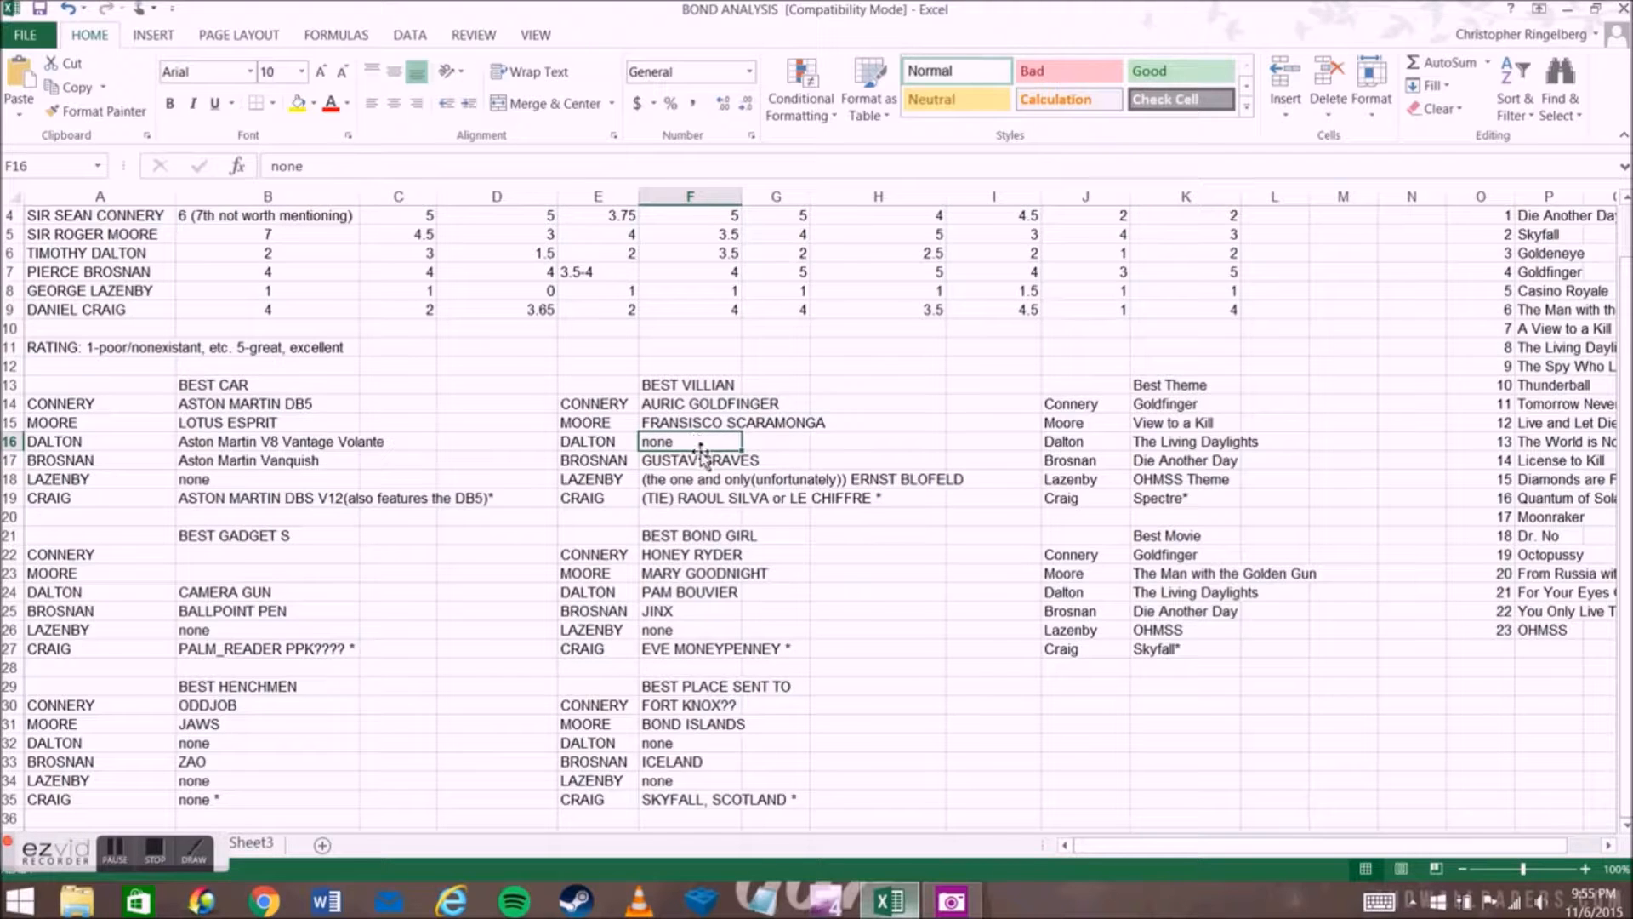
click(705, 477)
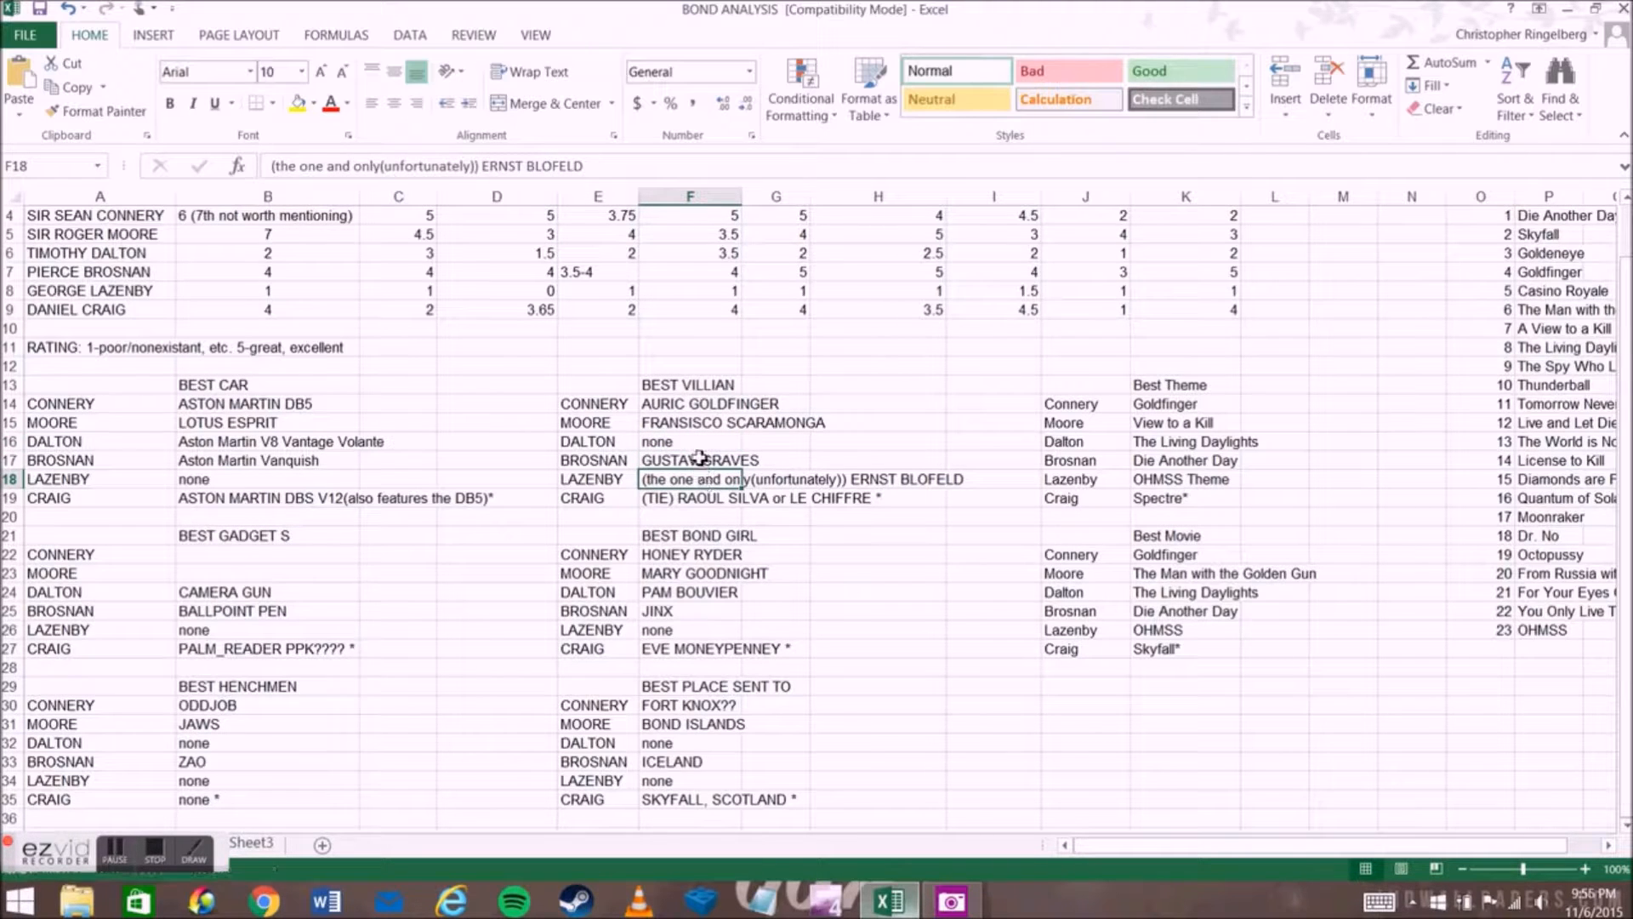
click(706, 461)
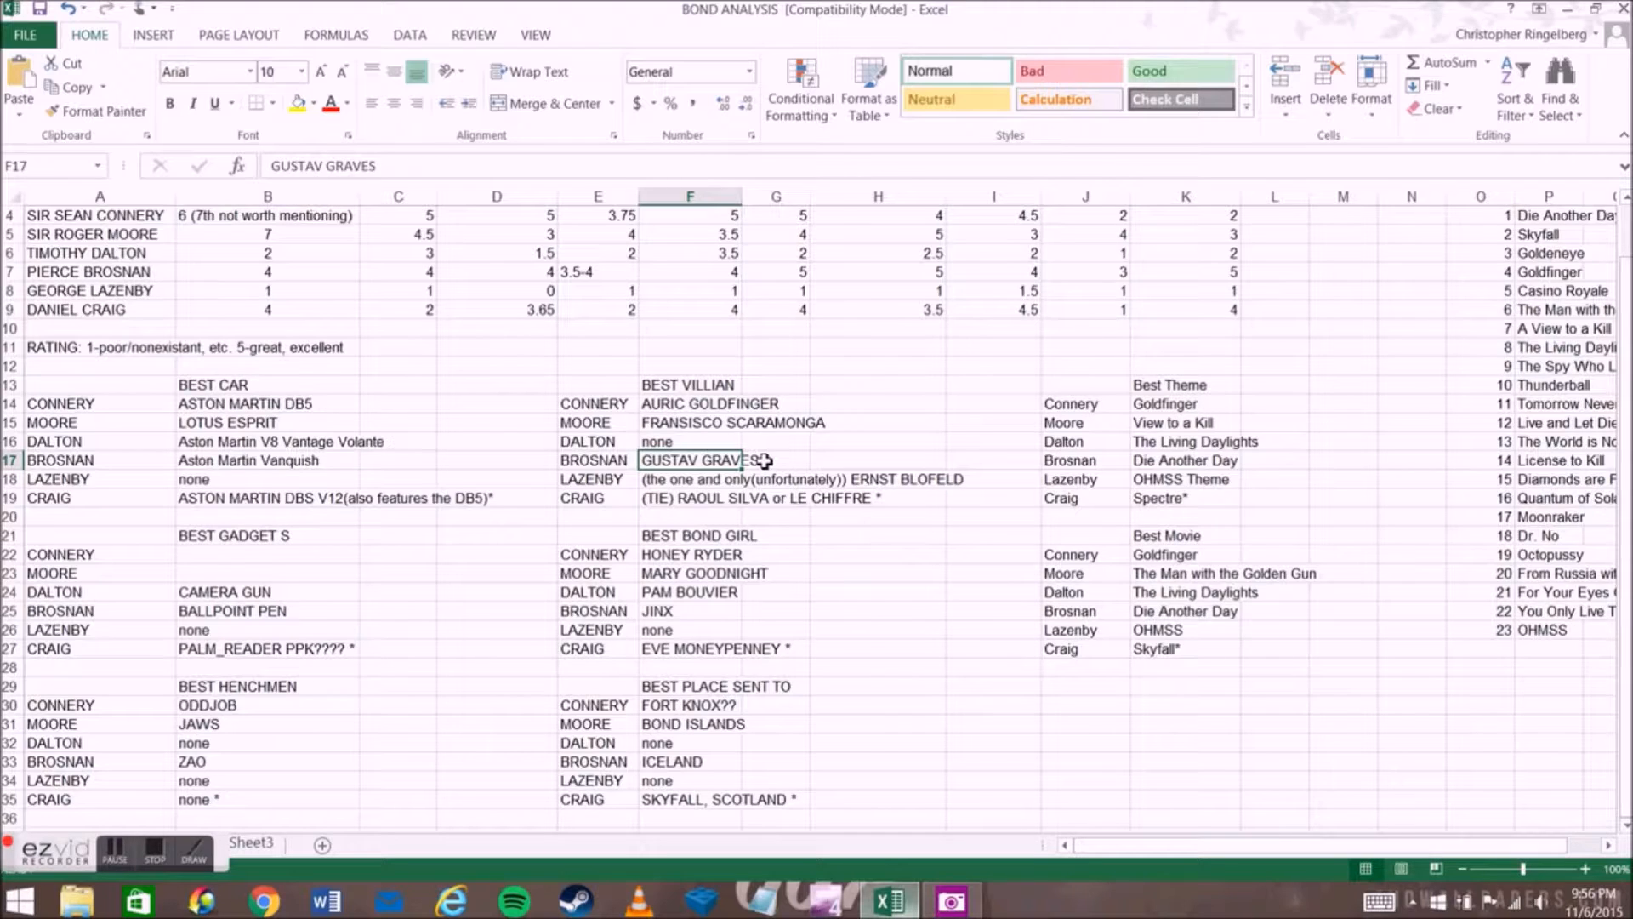
click(690, 482)
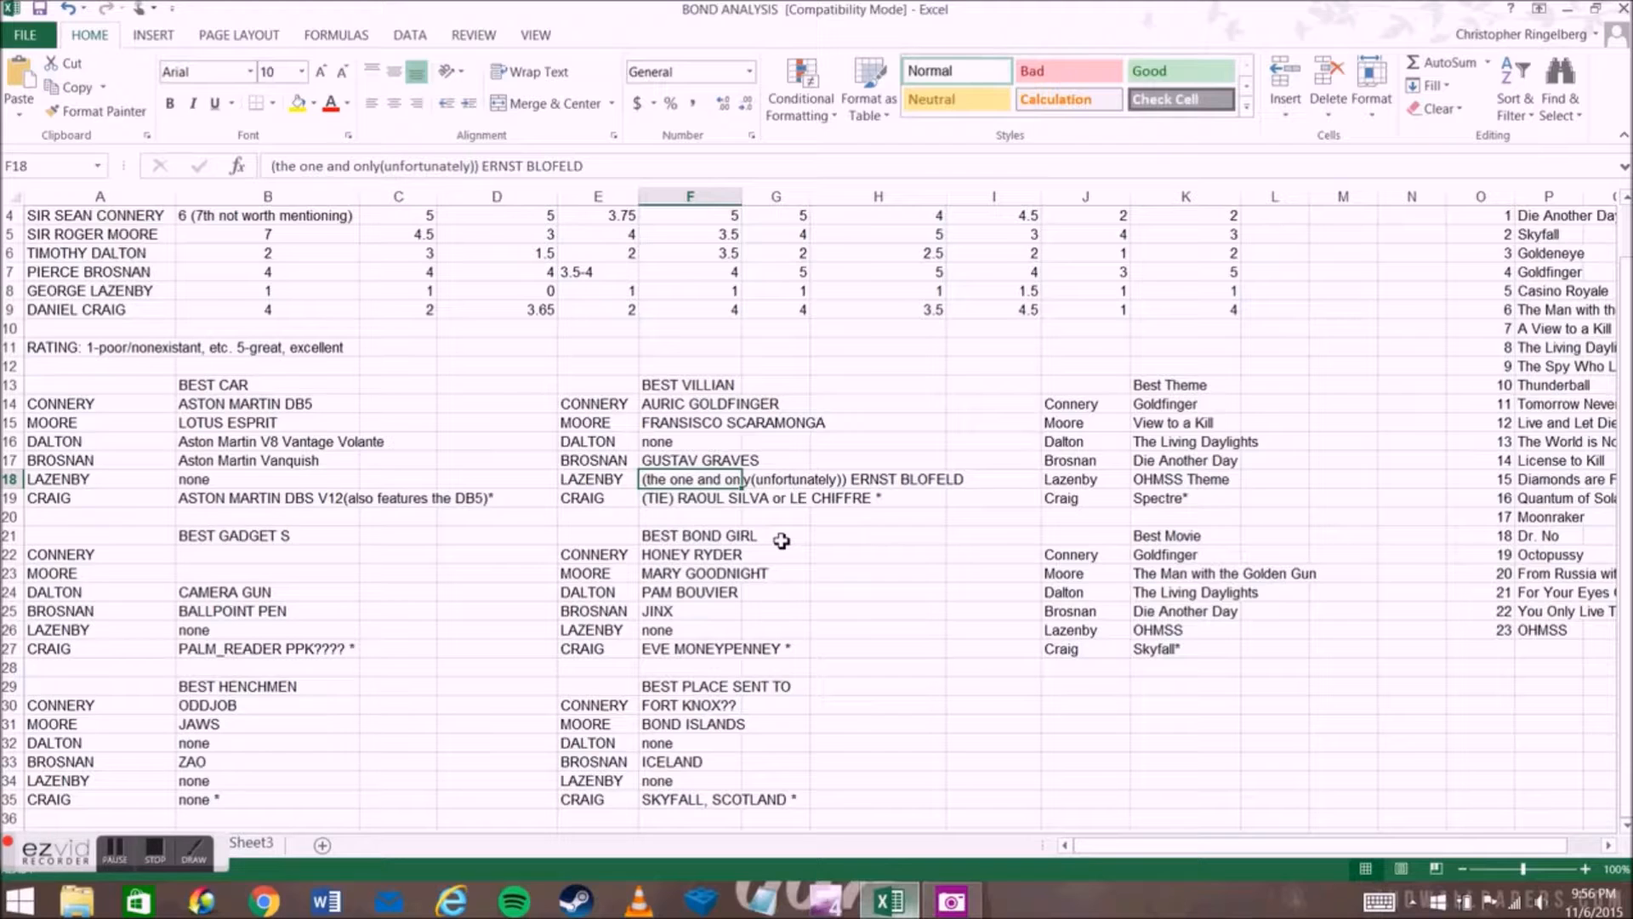
click(698, 500)
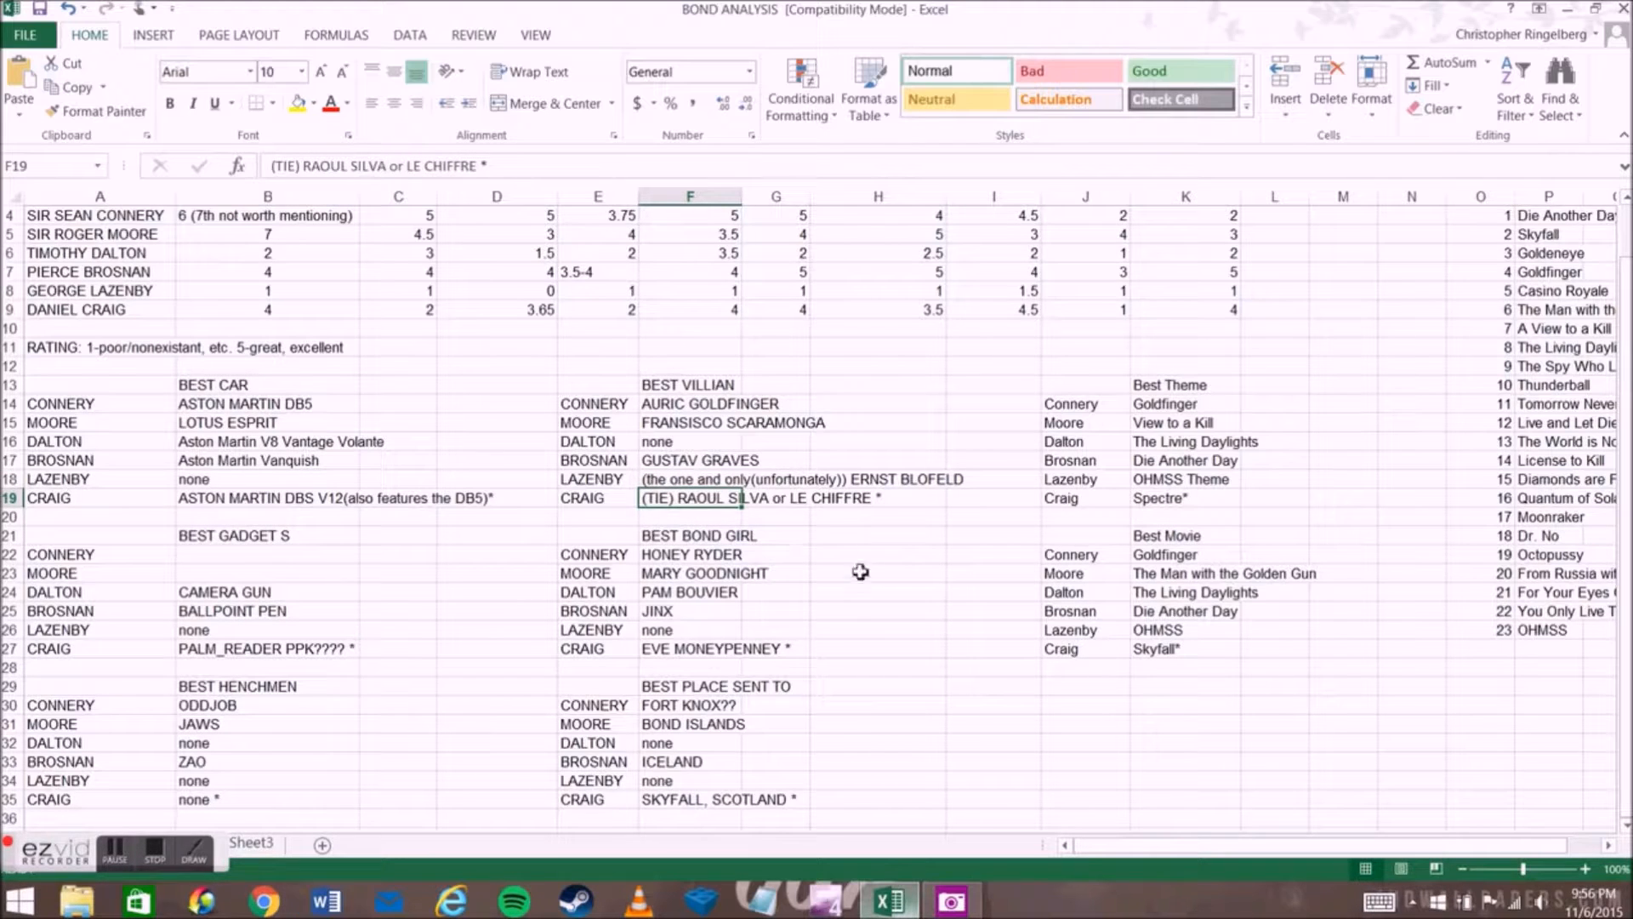
click(856, 537)
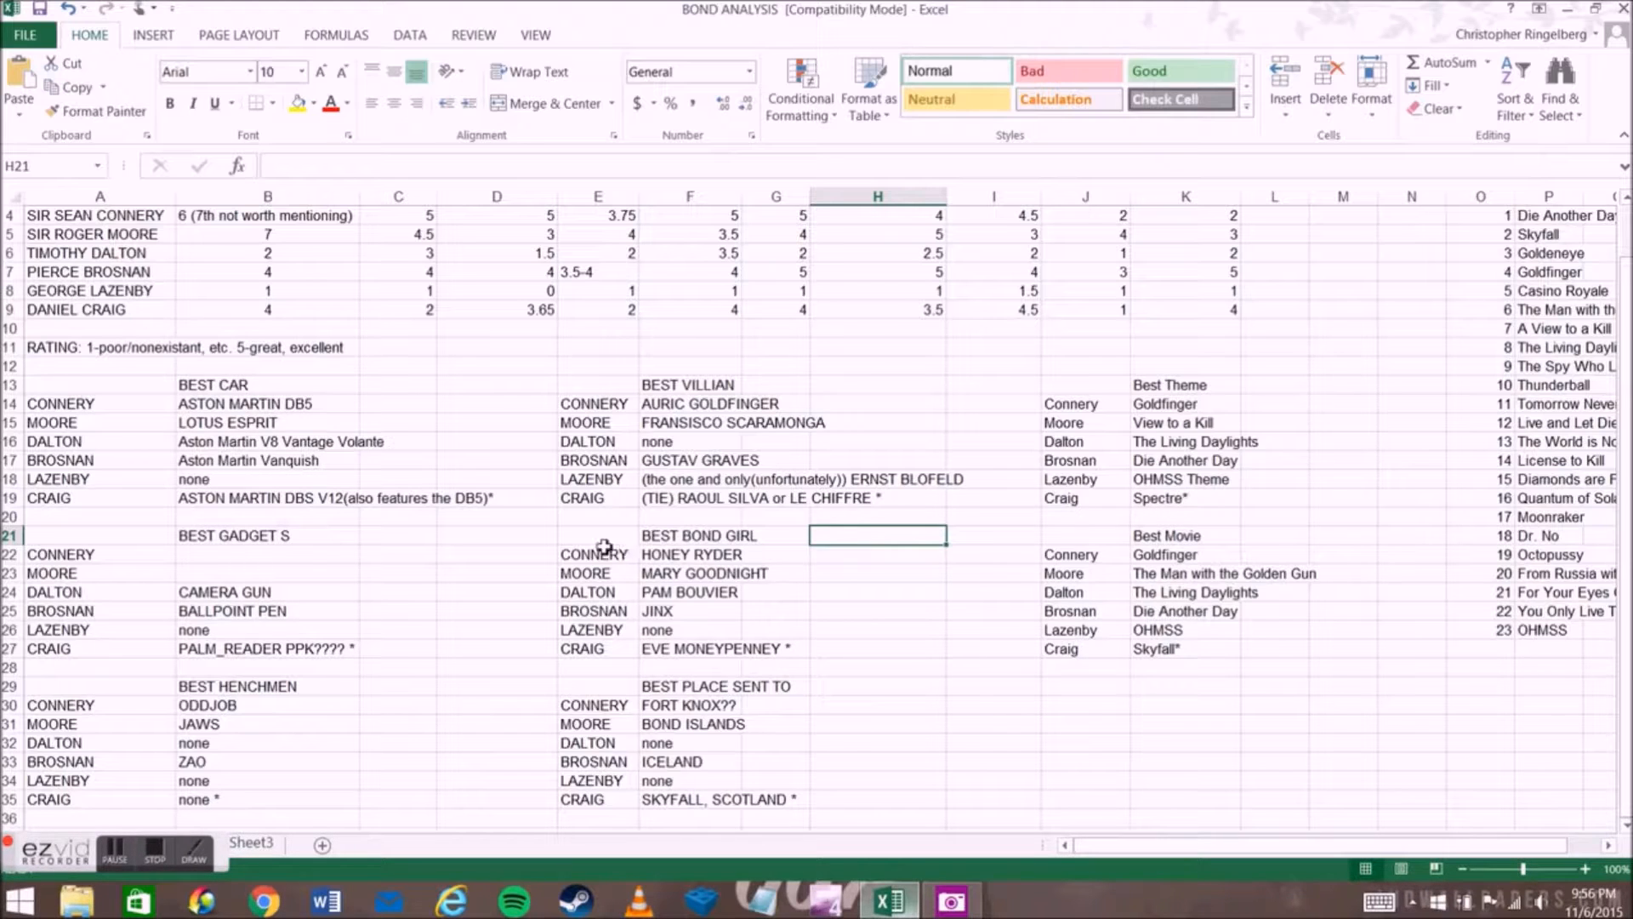
mouse_move(604, 541)
mouse_down()
mouse_move(747, 638)
mouse_move(794, 647)
mouse_up()
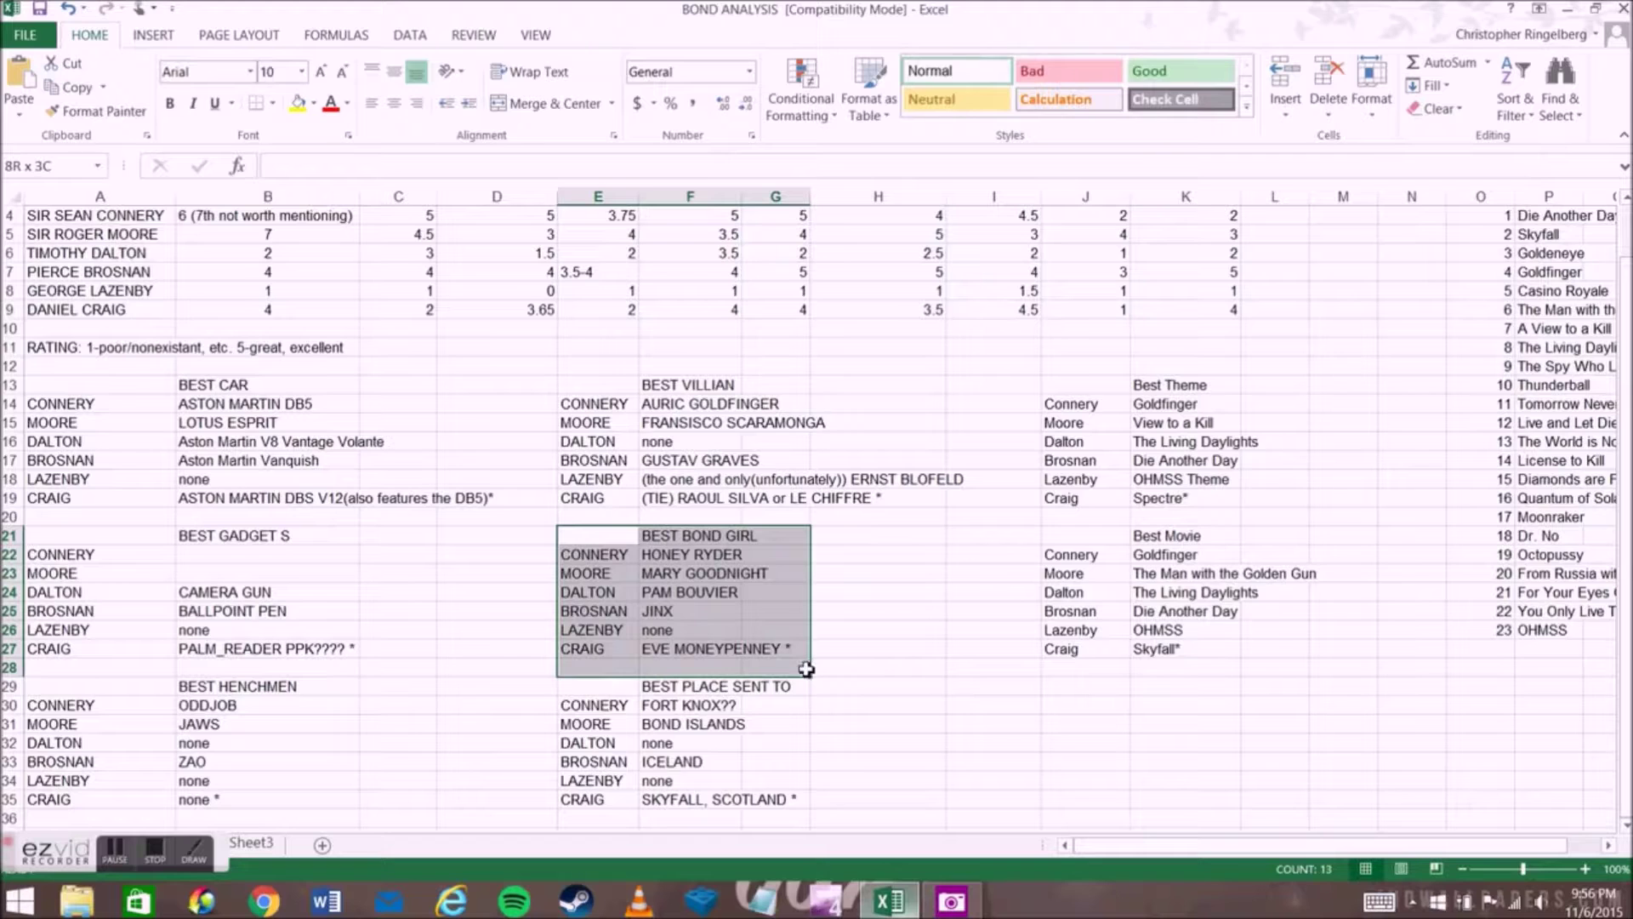
click(831, 609)
click(672, 556)
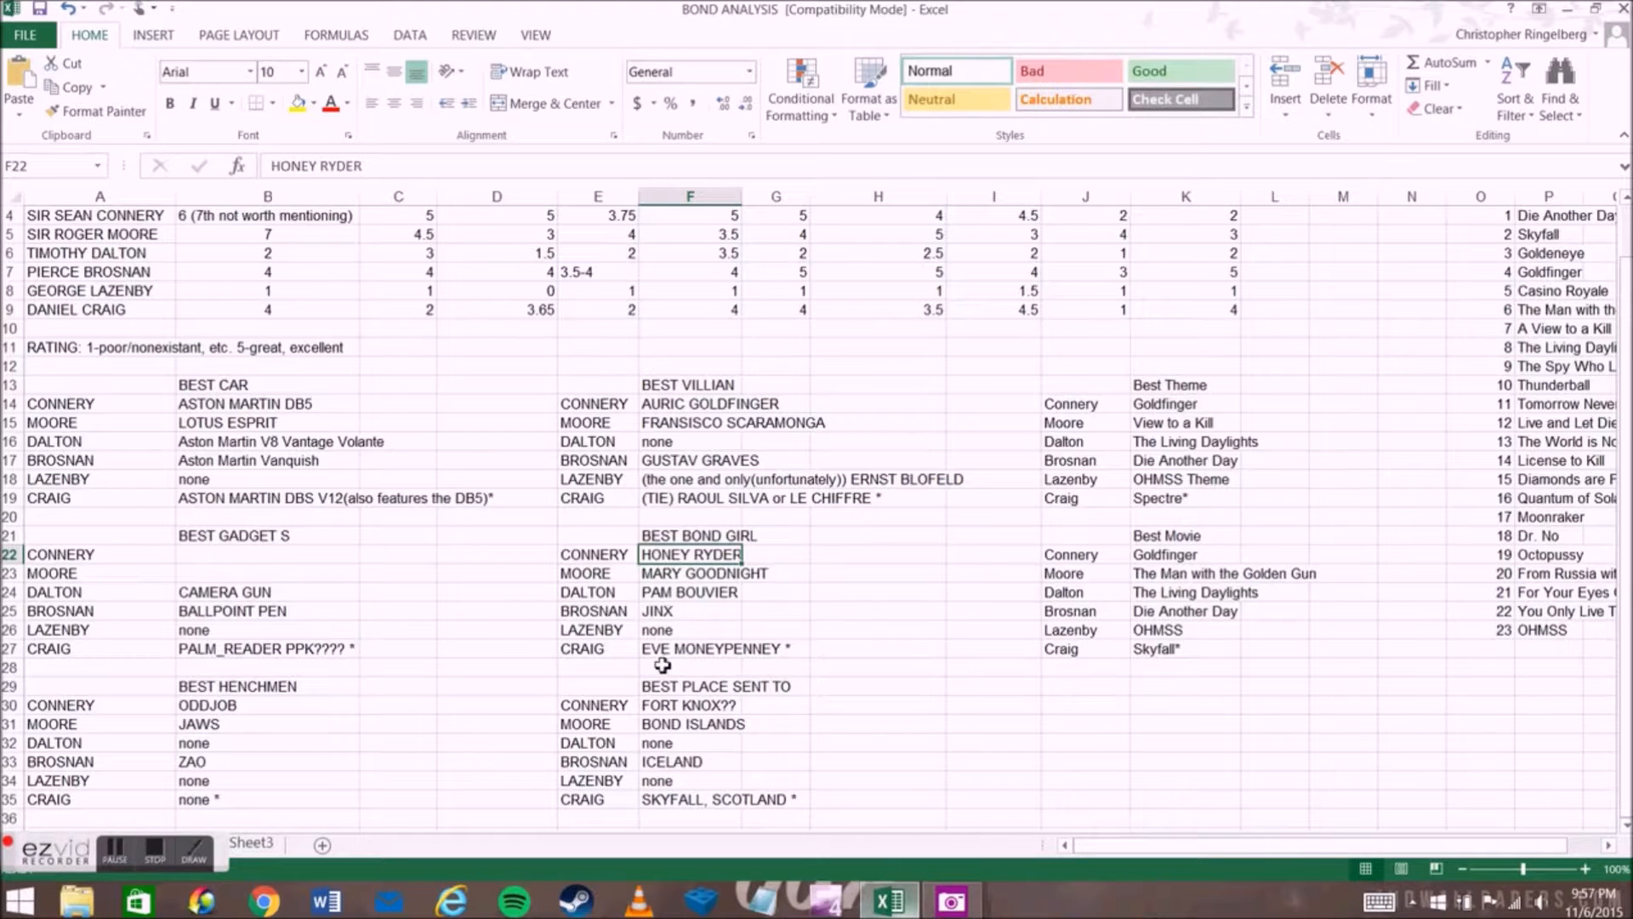
click(675, 655)
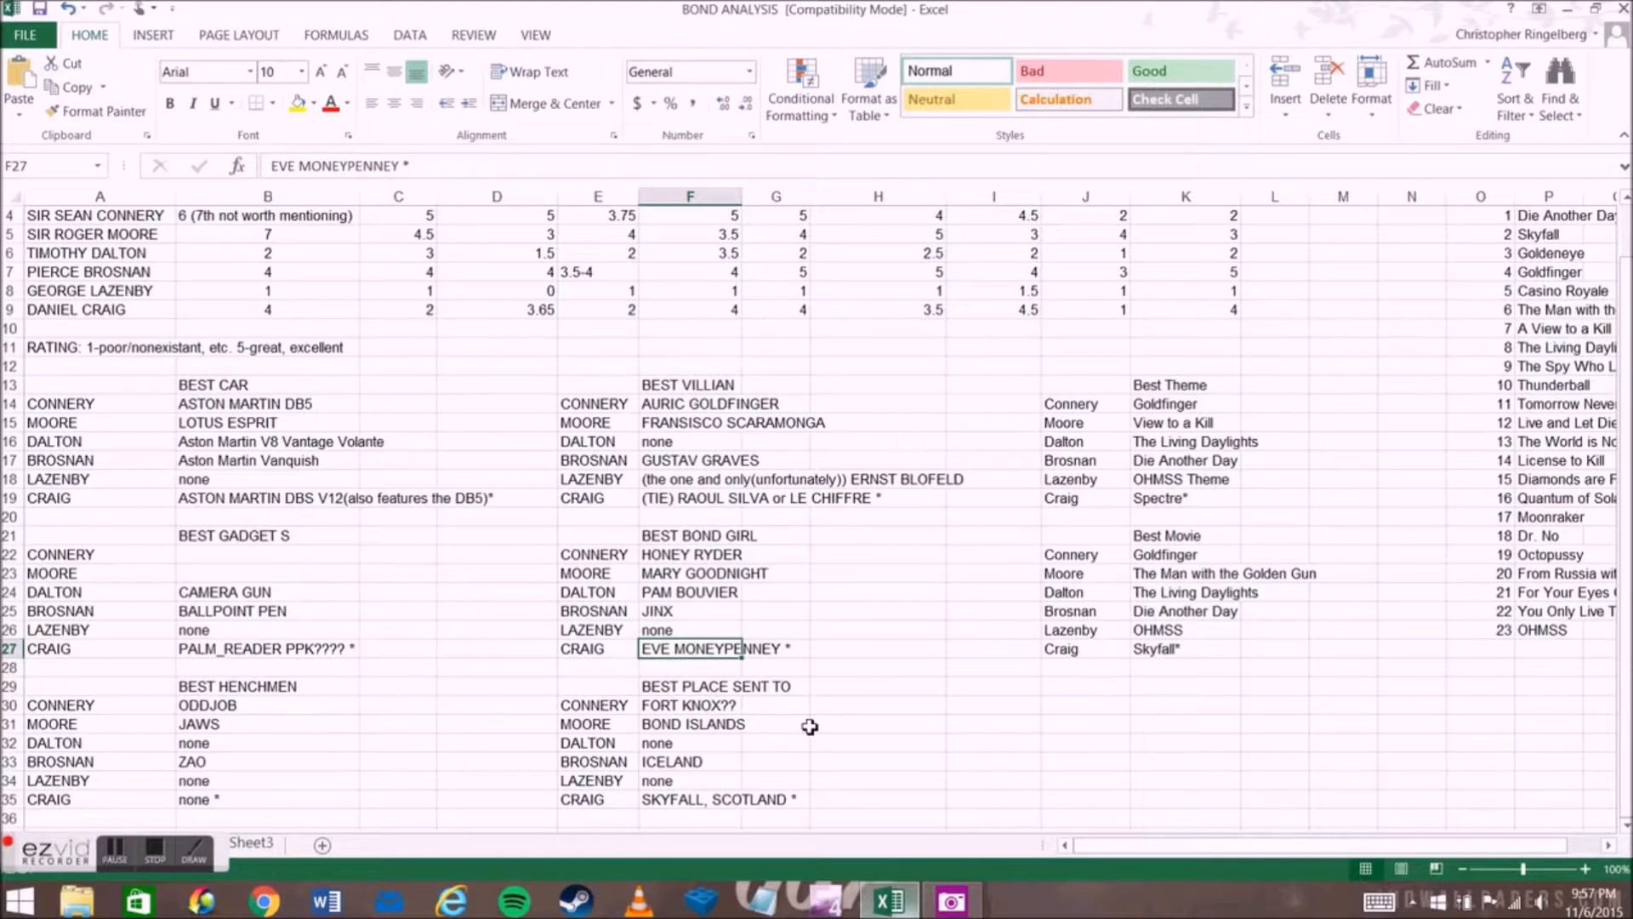
scroll(823, 738, down, 1)
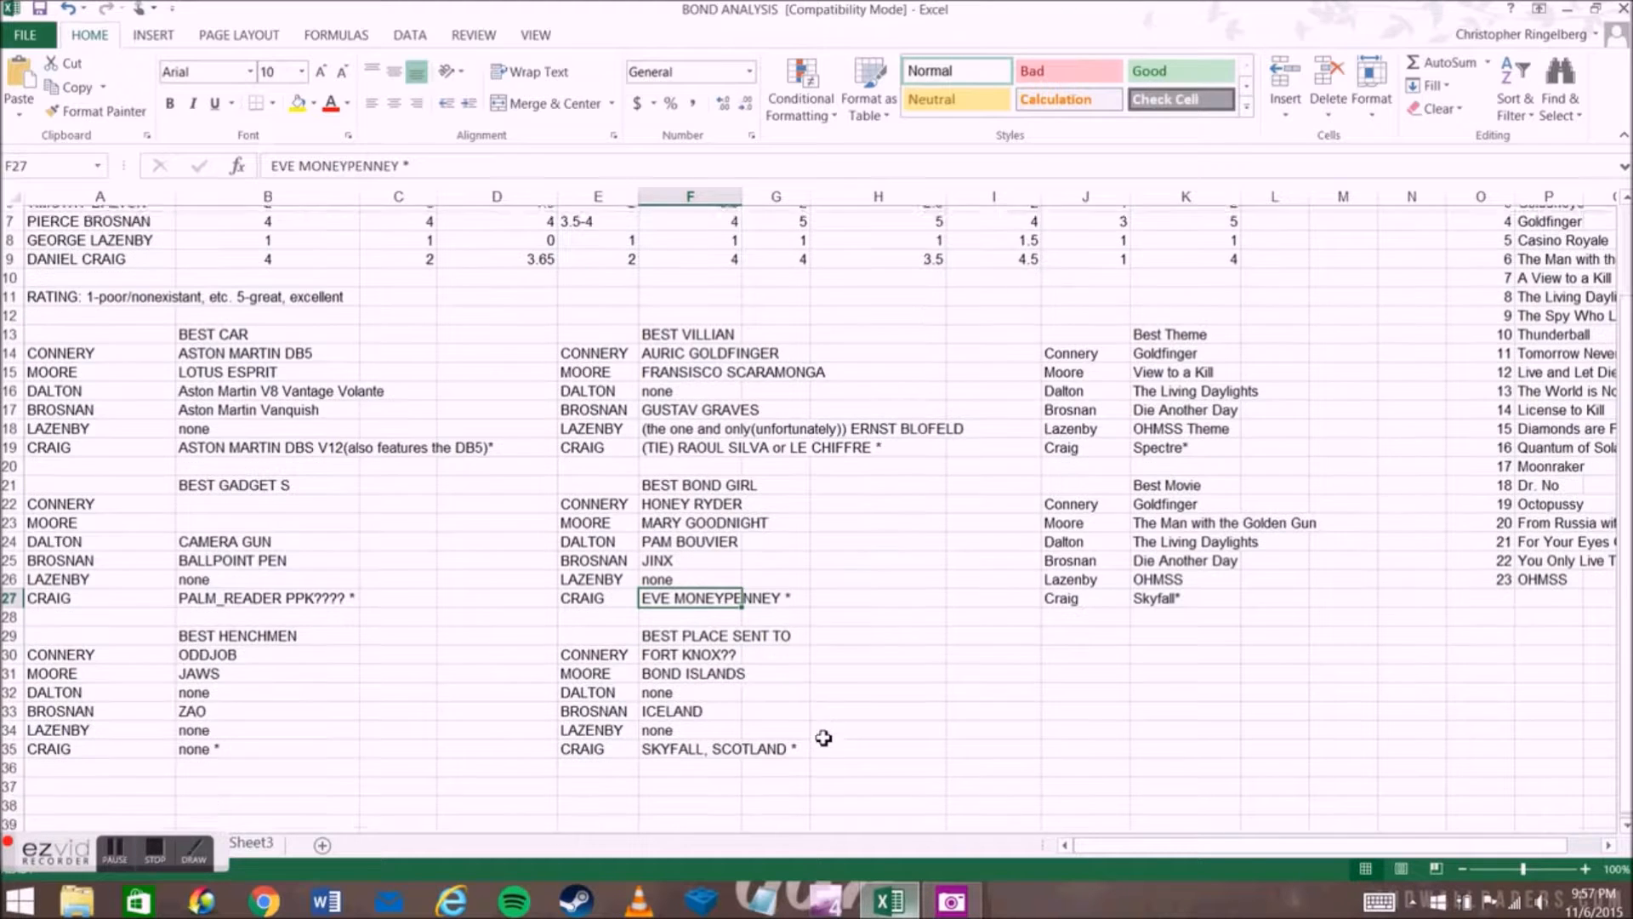
drag(615, 629, 791, 745)
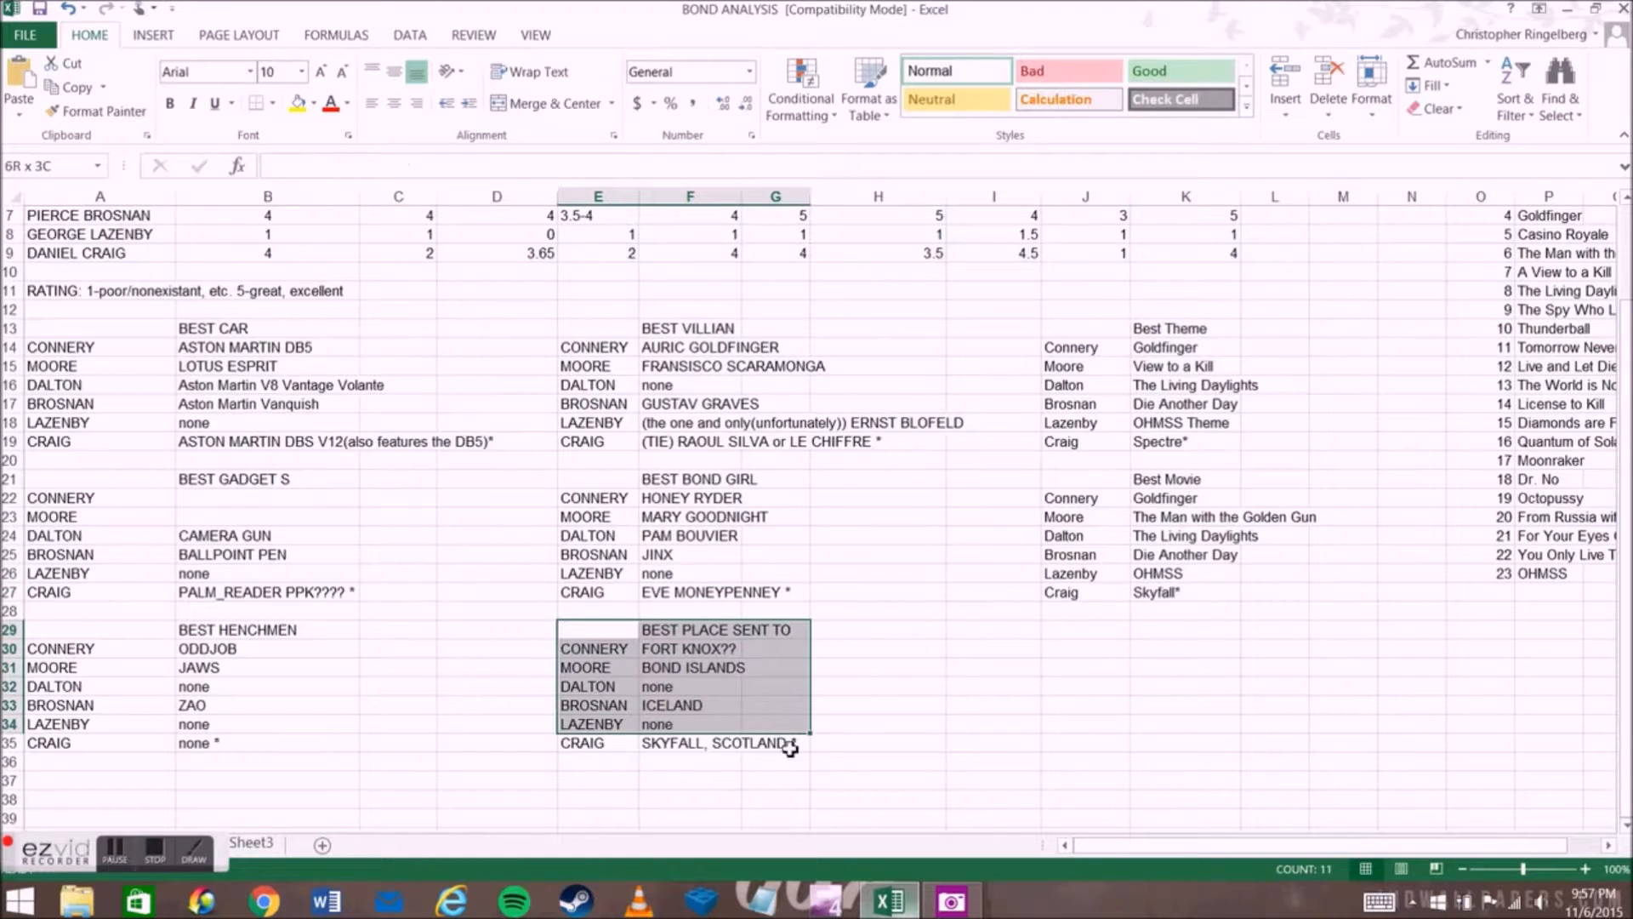
click(699, 653)
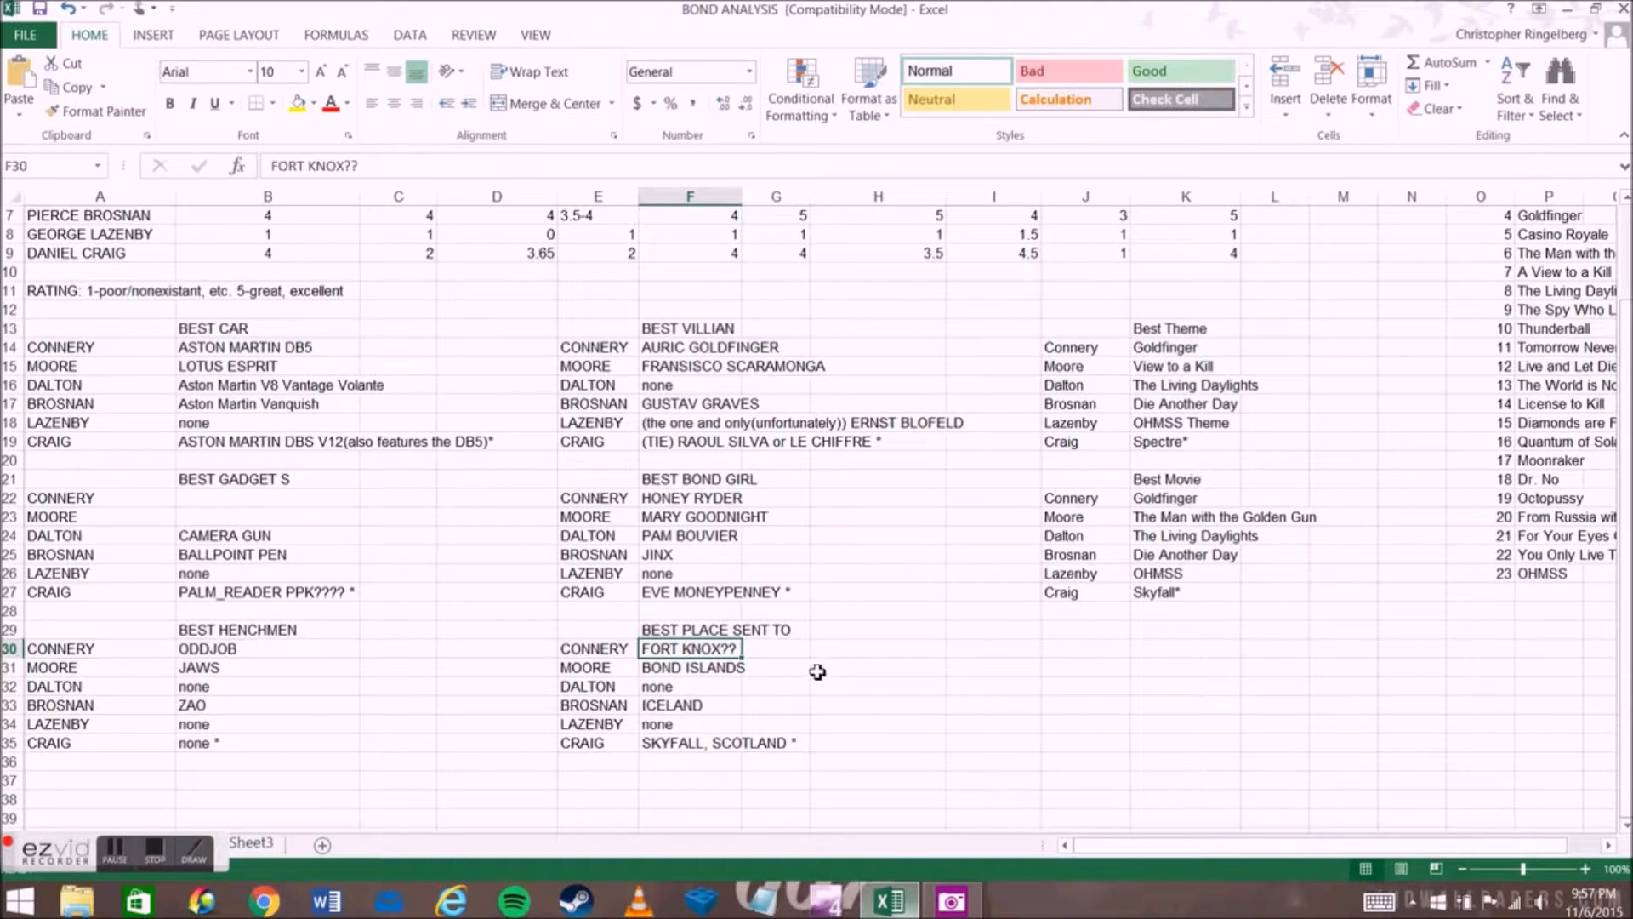
click(735, 671)
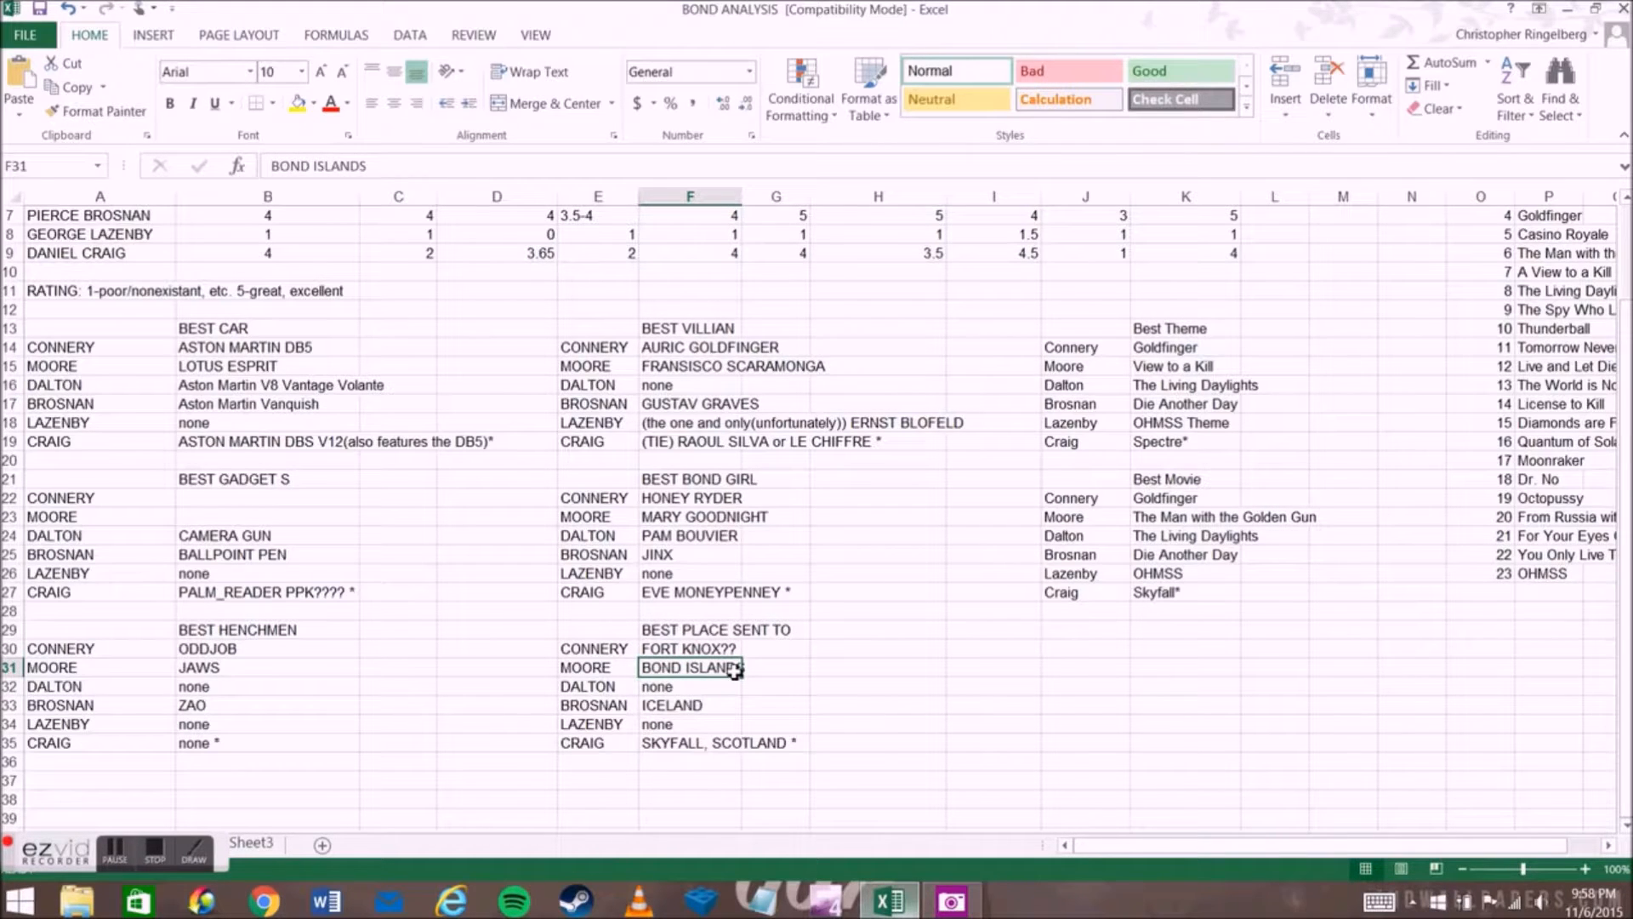
click(720, 689)
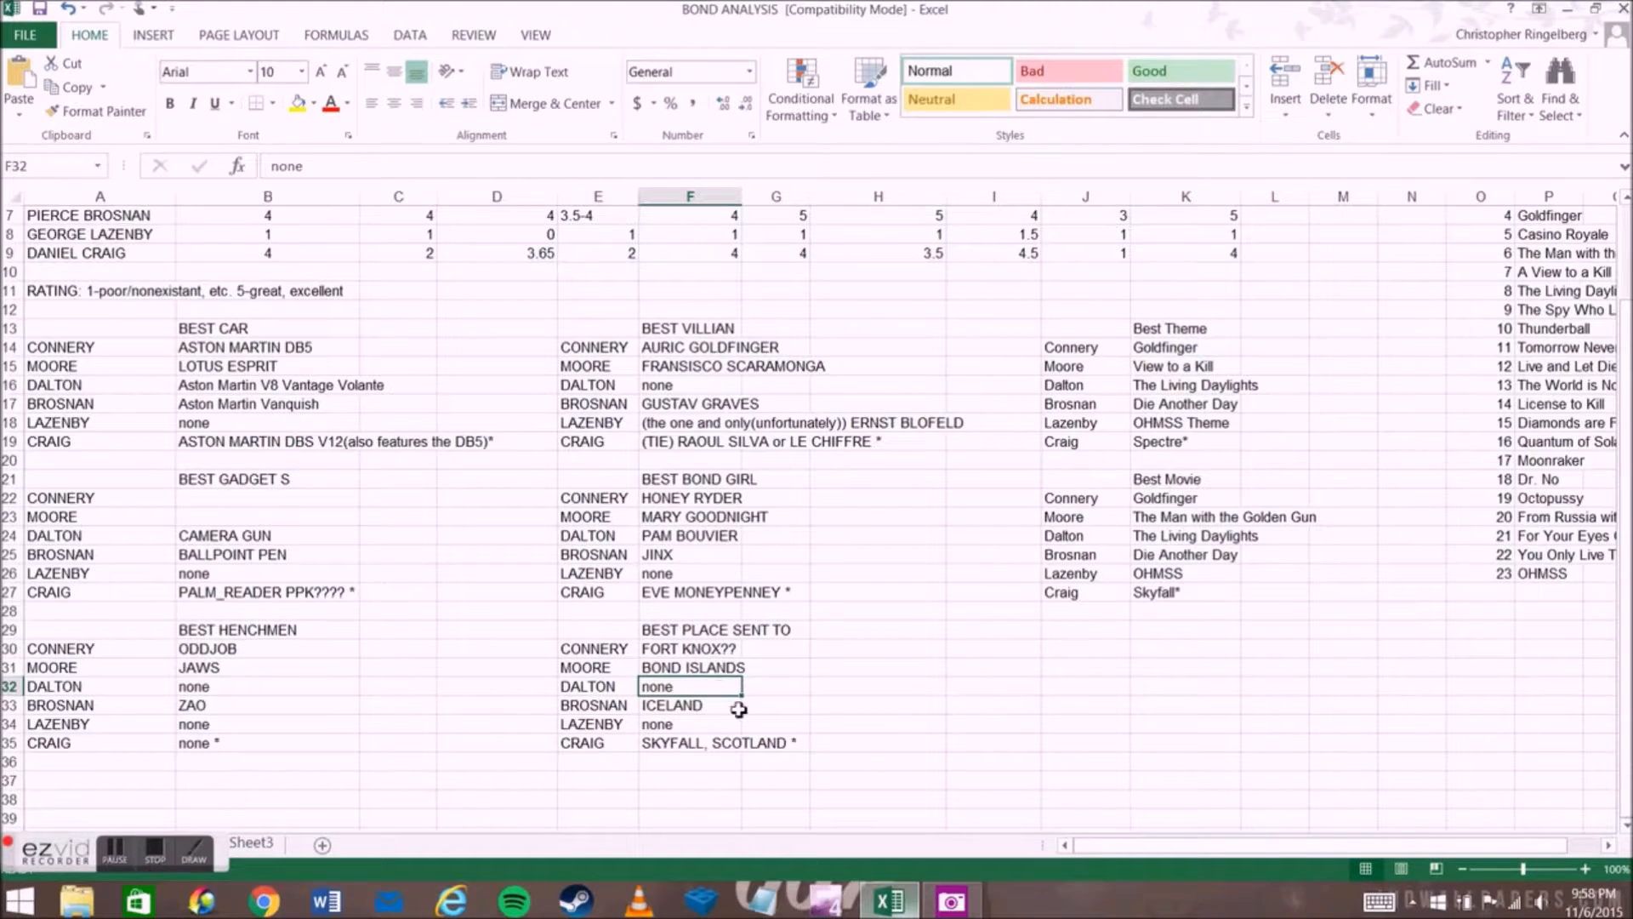
click(735, 706)
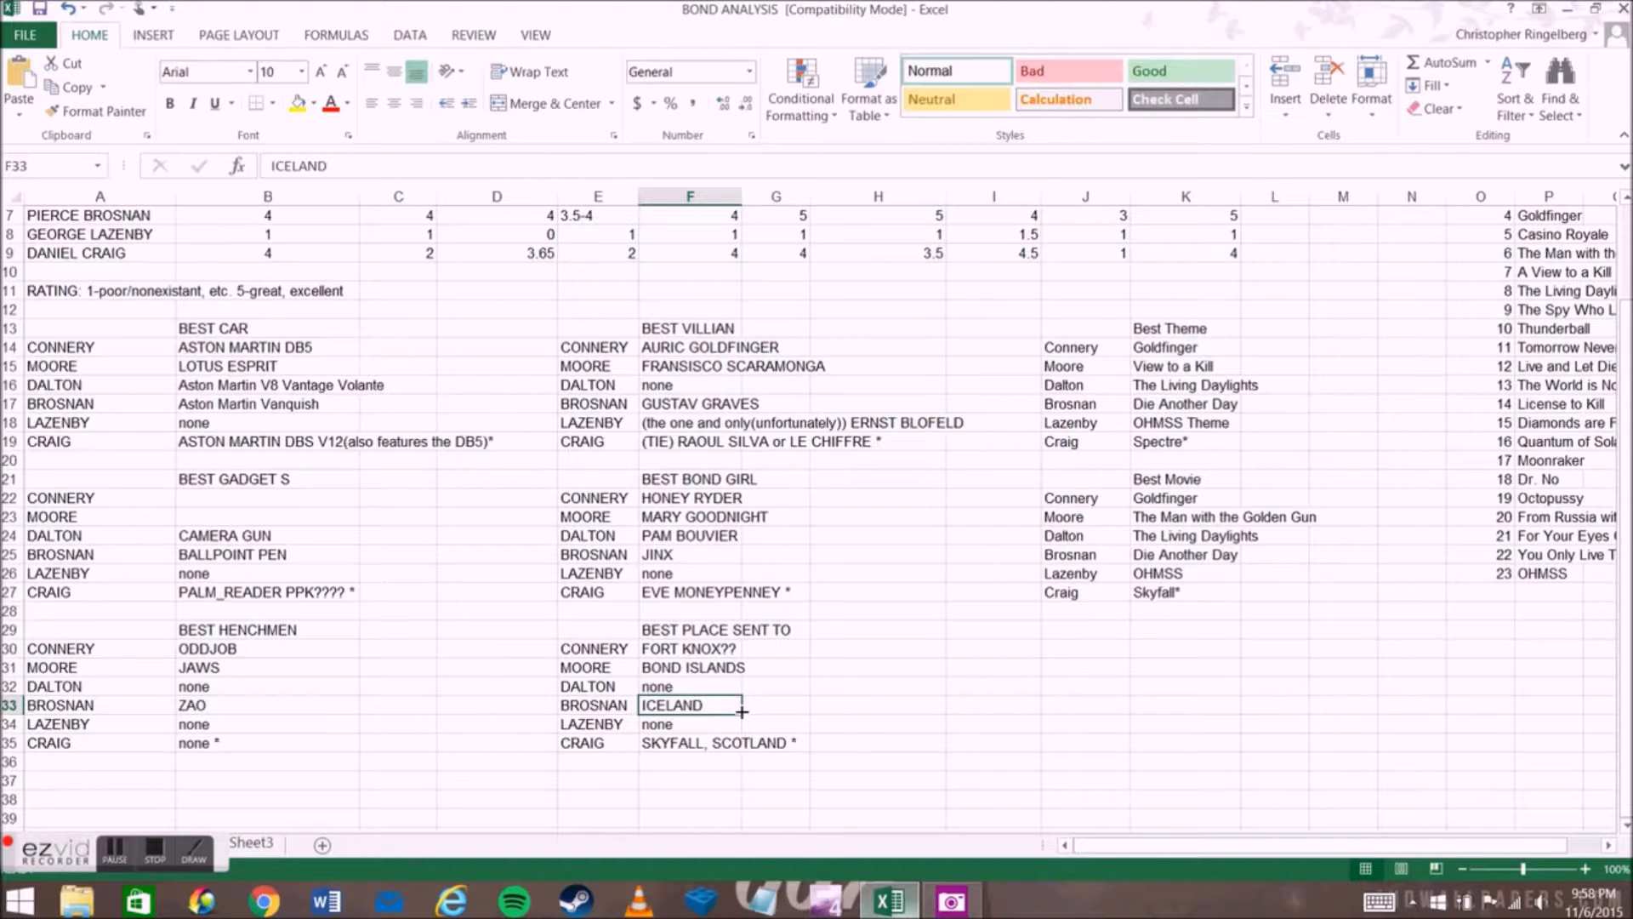
click(723, 728)
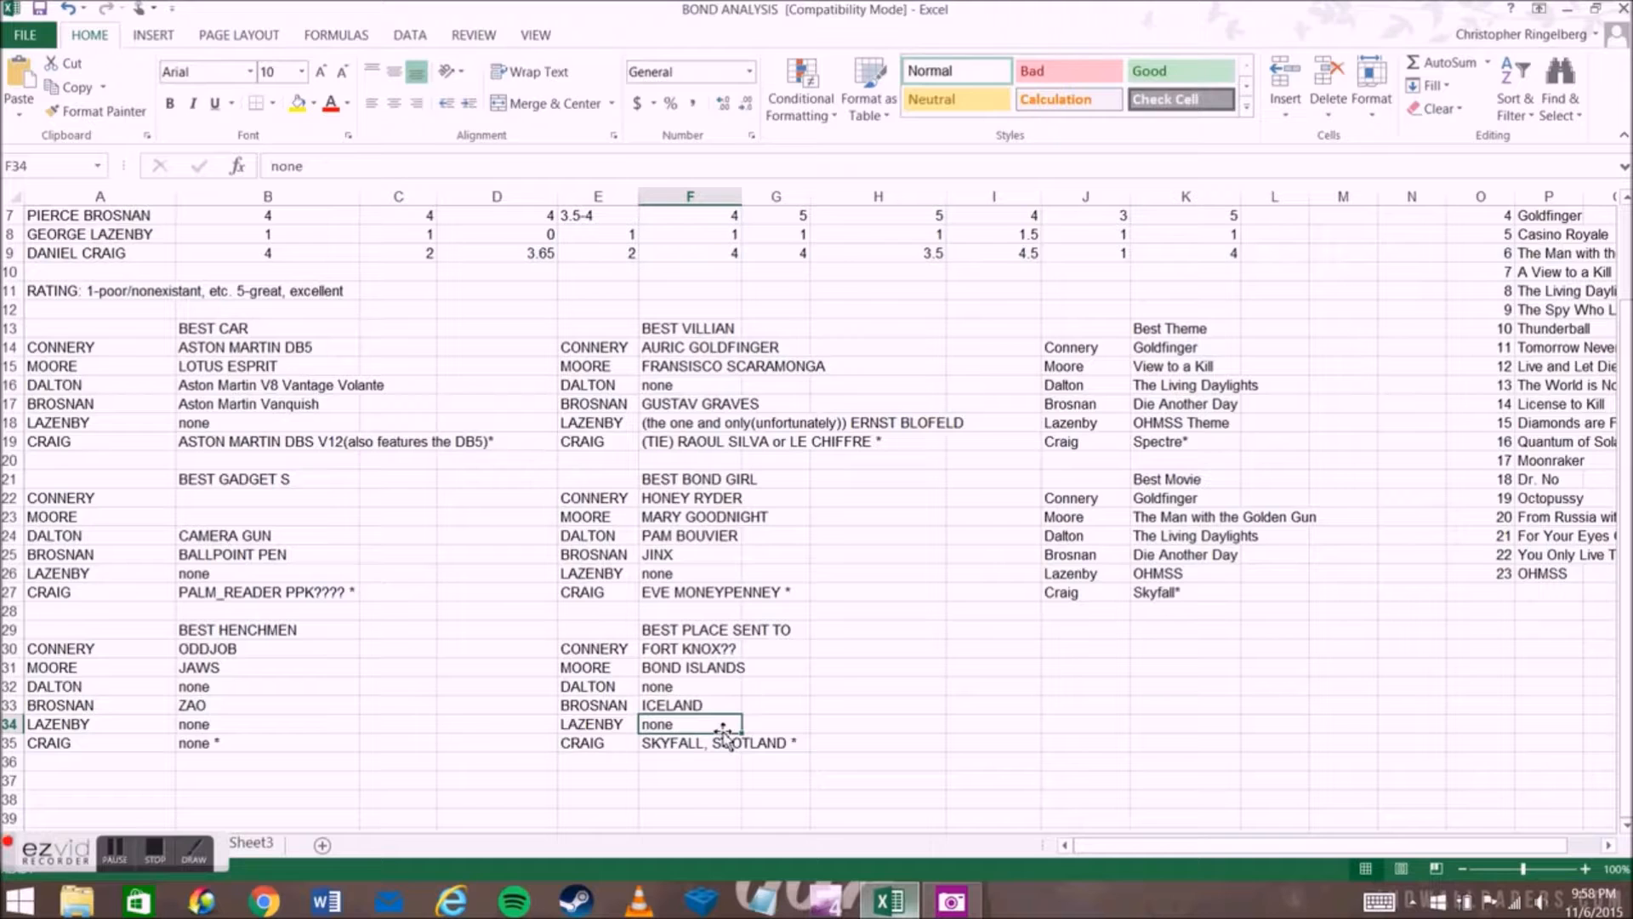
click(710, 743)
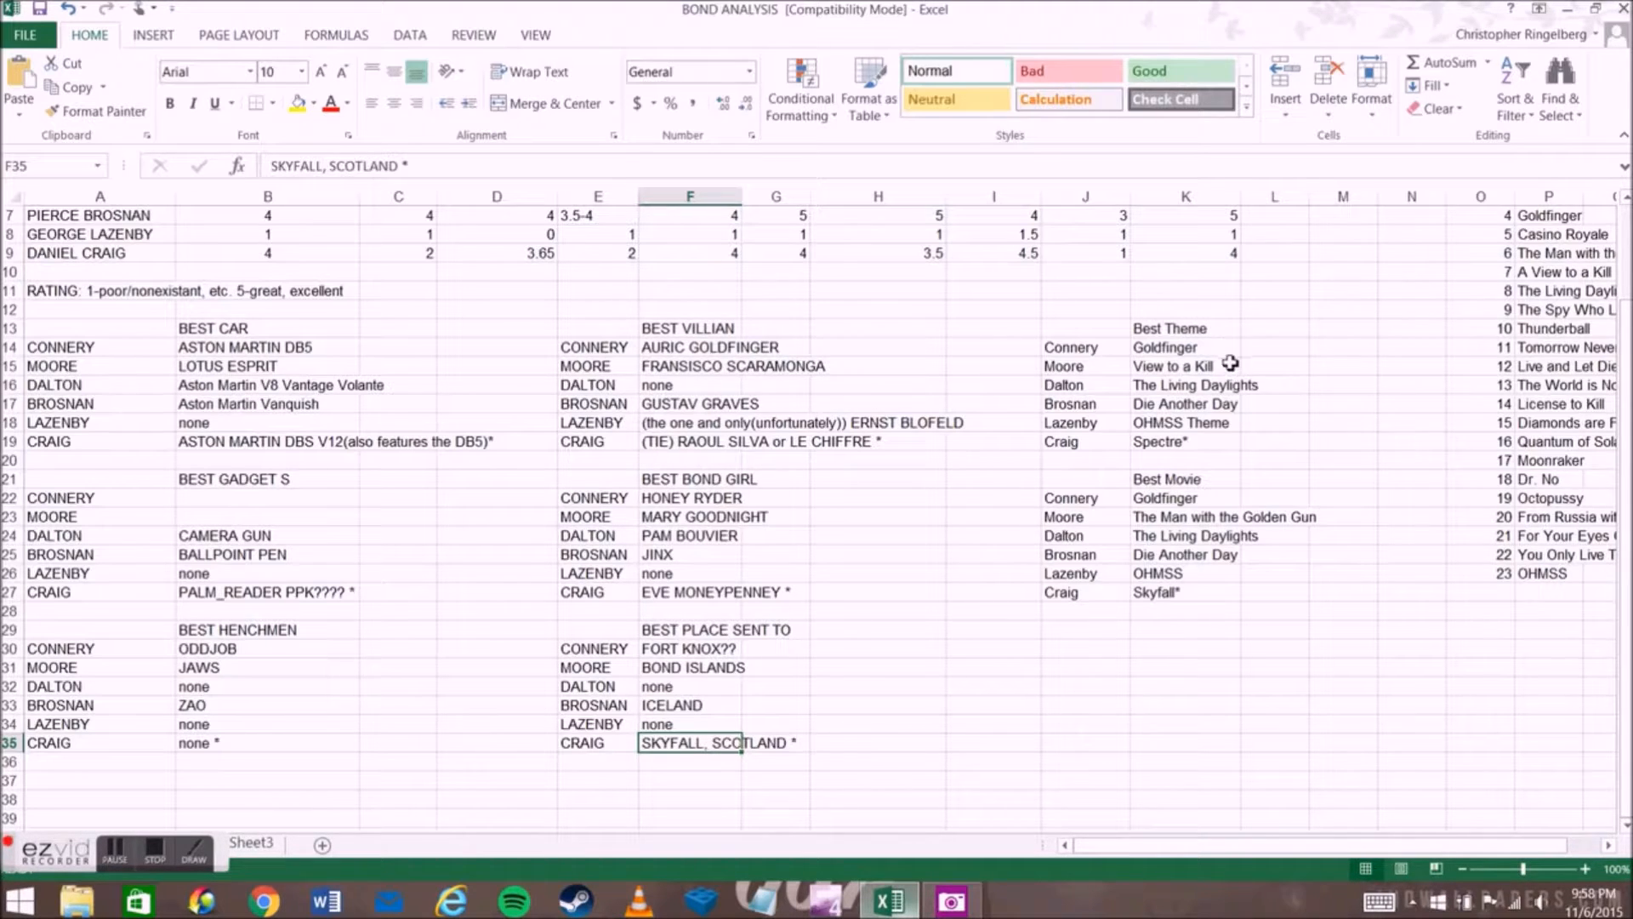
scroll(1229, 360, up, 1)
drag(1085, 384, 1294, 508)
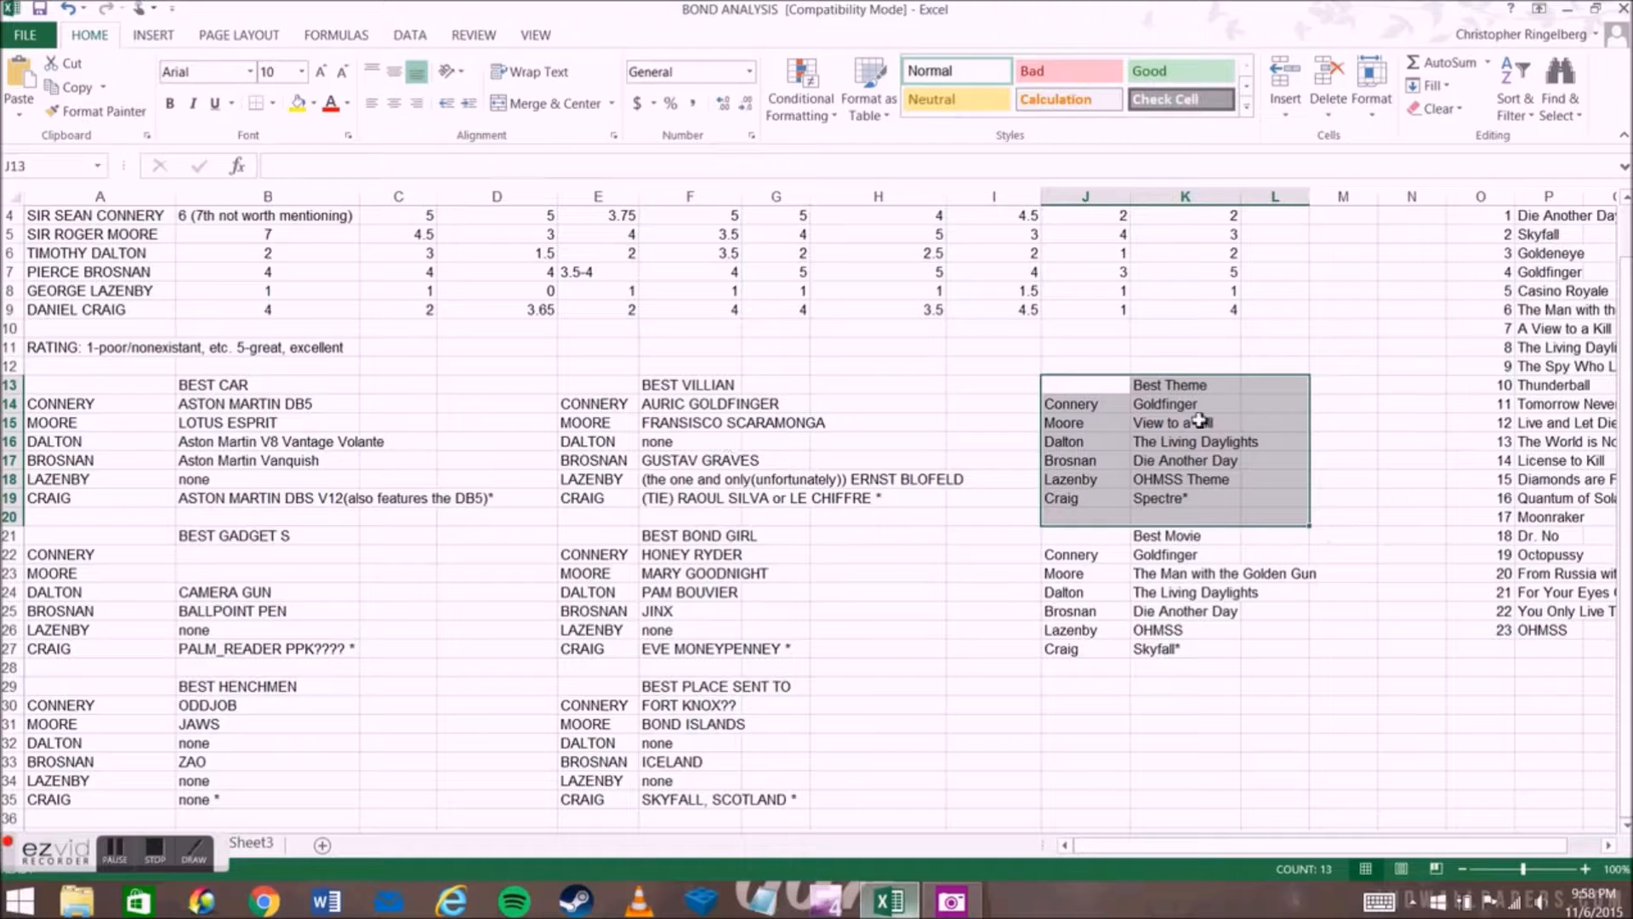
click(1295, 384)
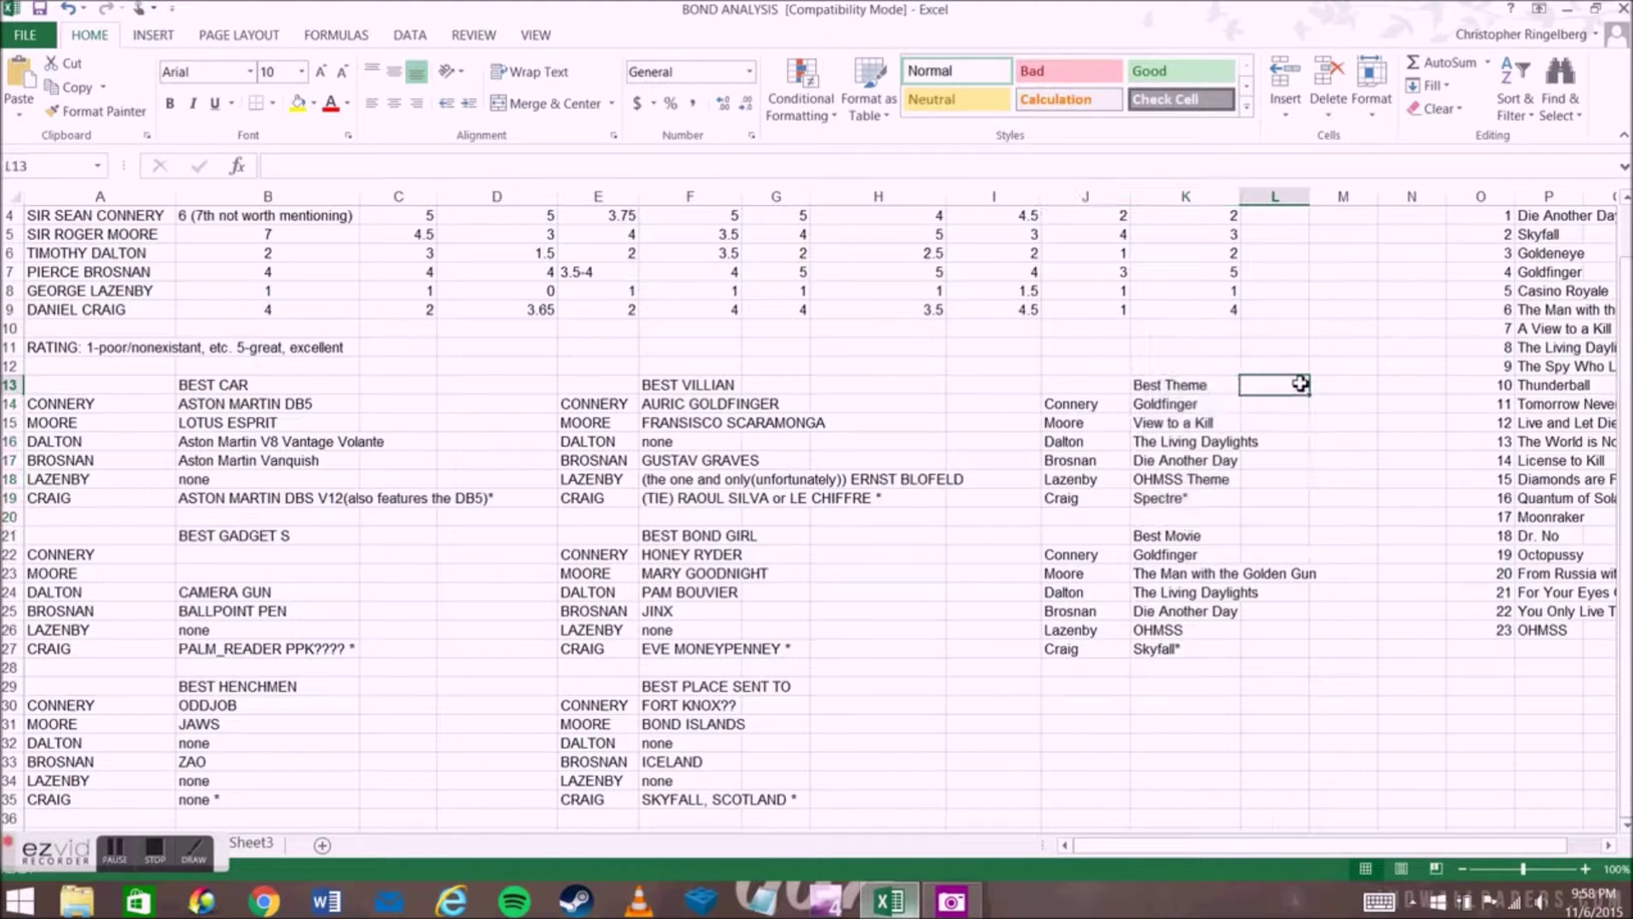
click(1180, 423)
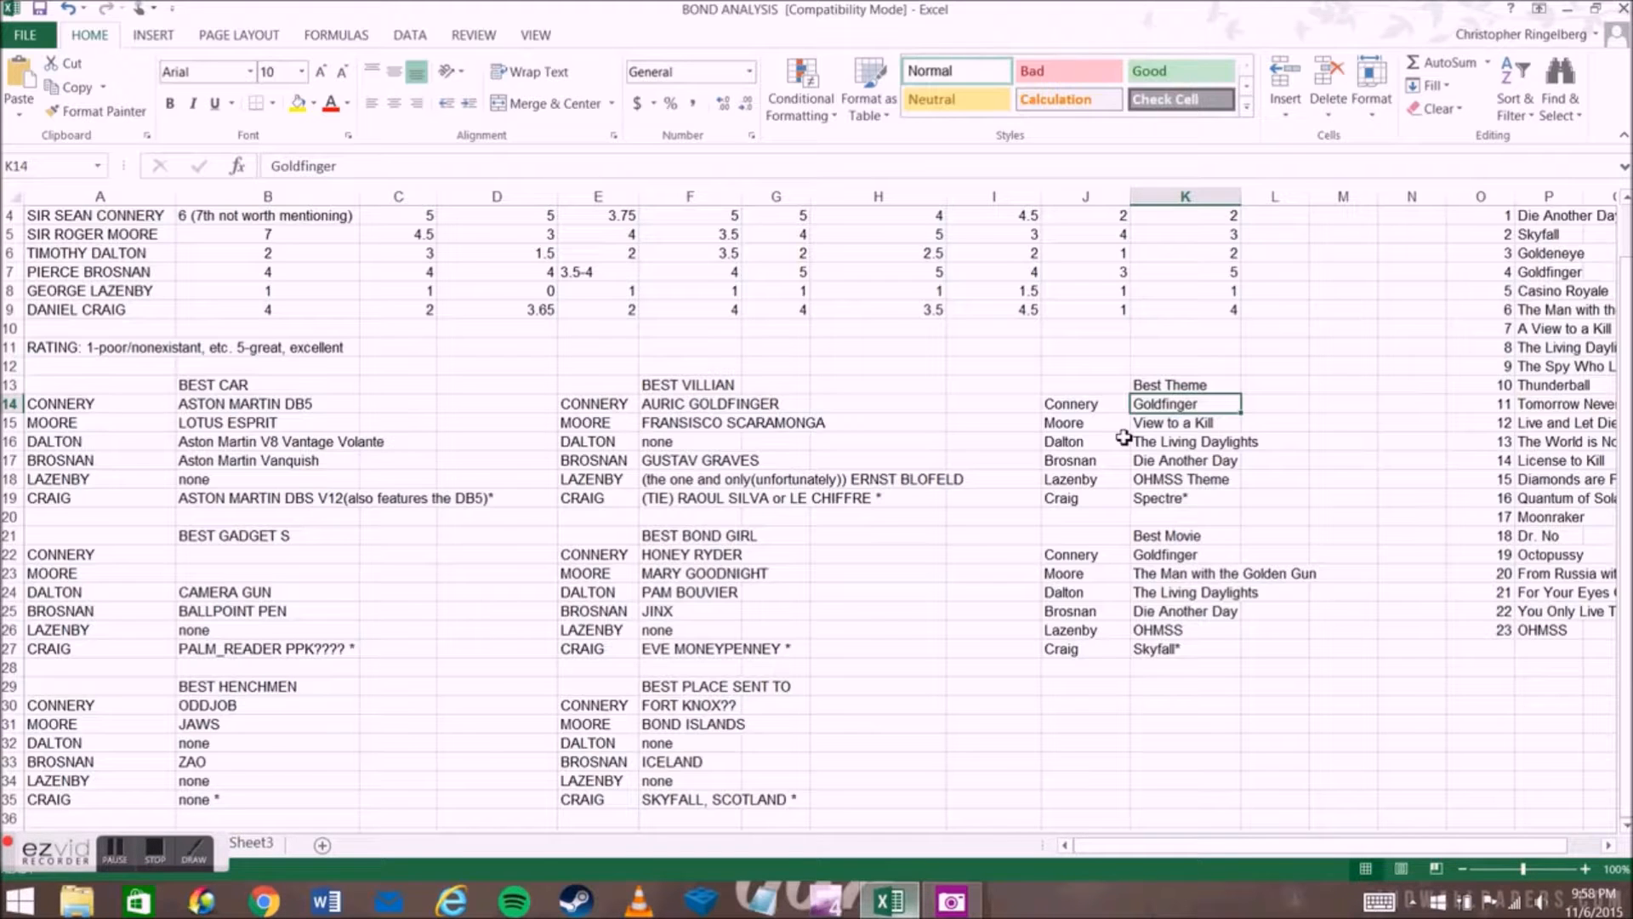
click(1203, 482)
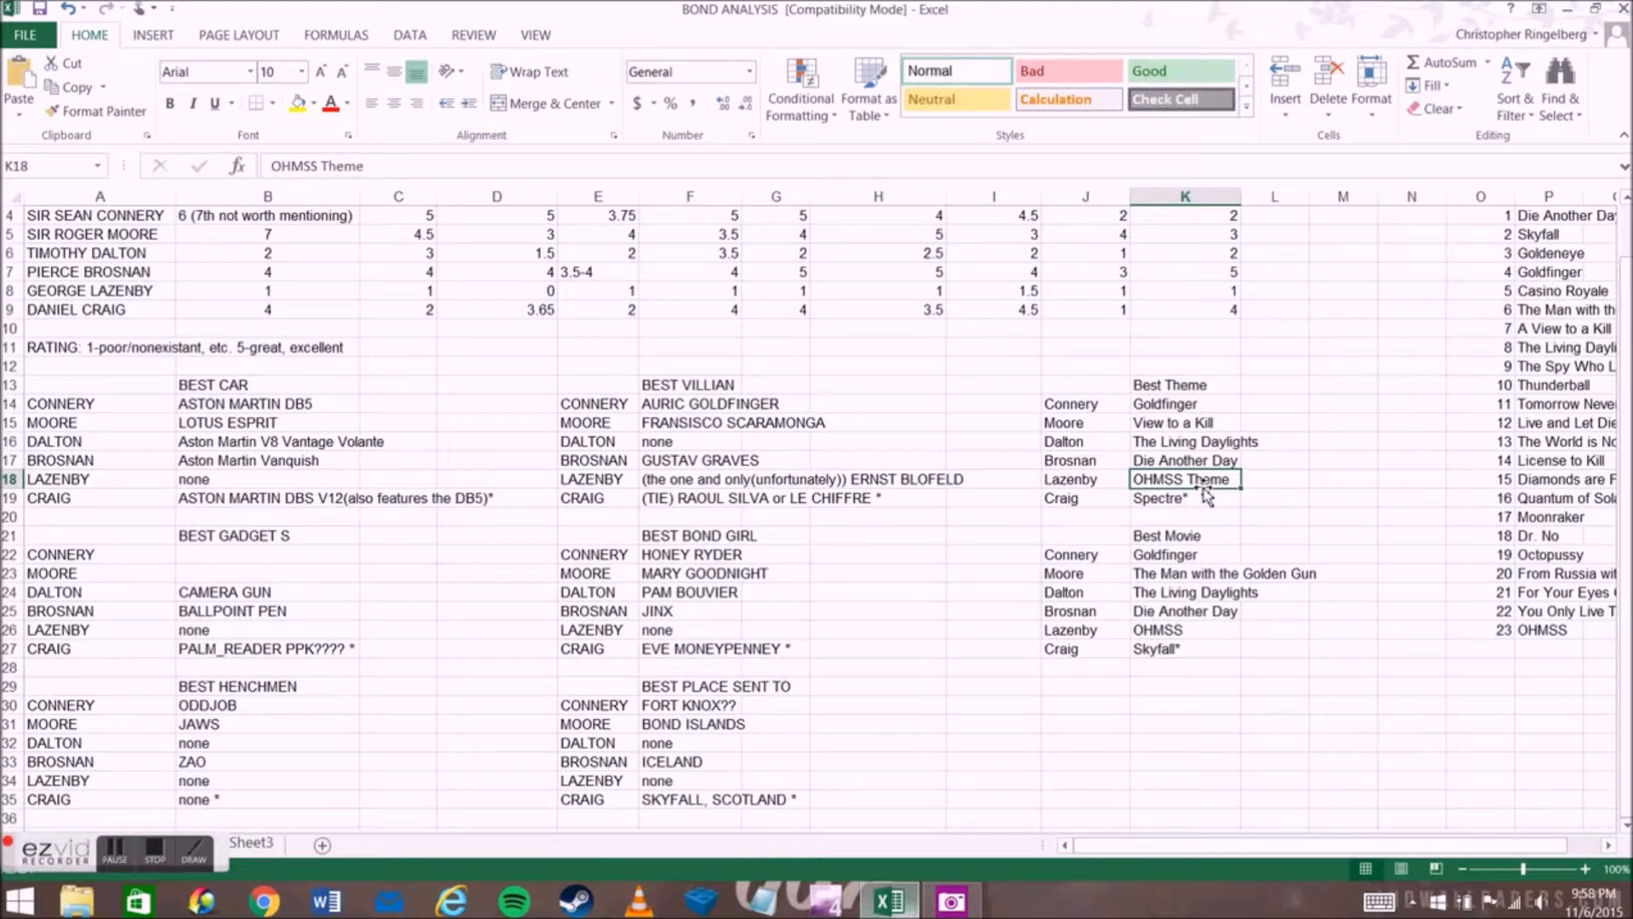
click(1199, 441)
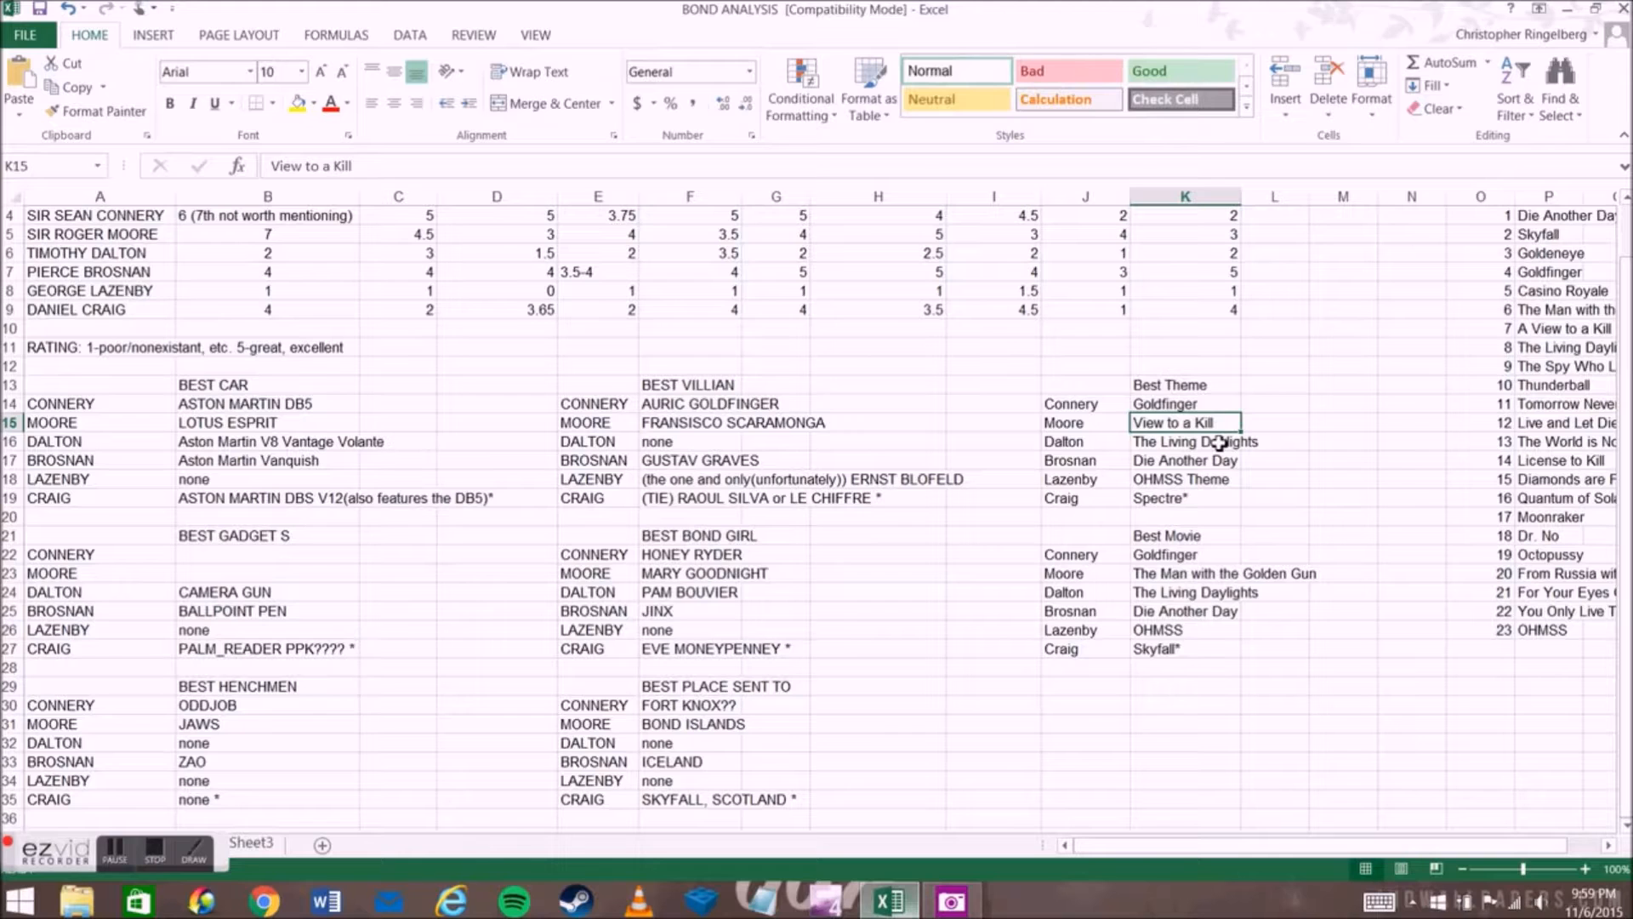
click(1221, 443)
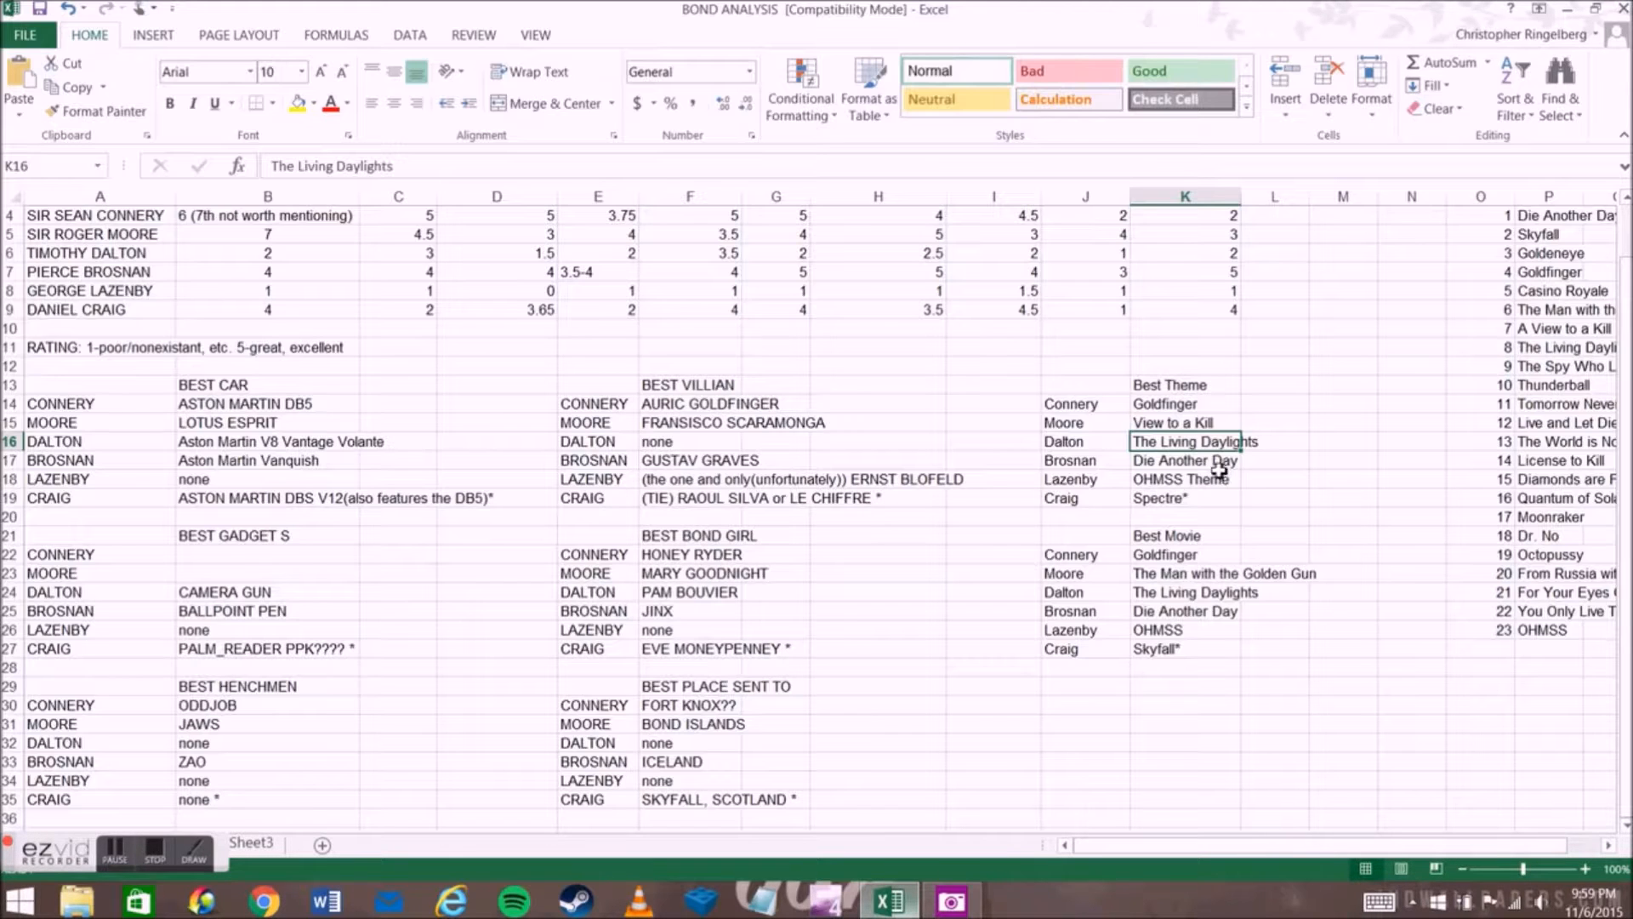
click(1222, 462)
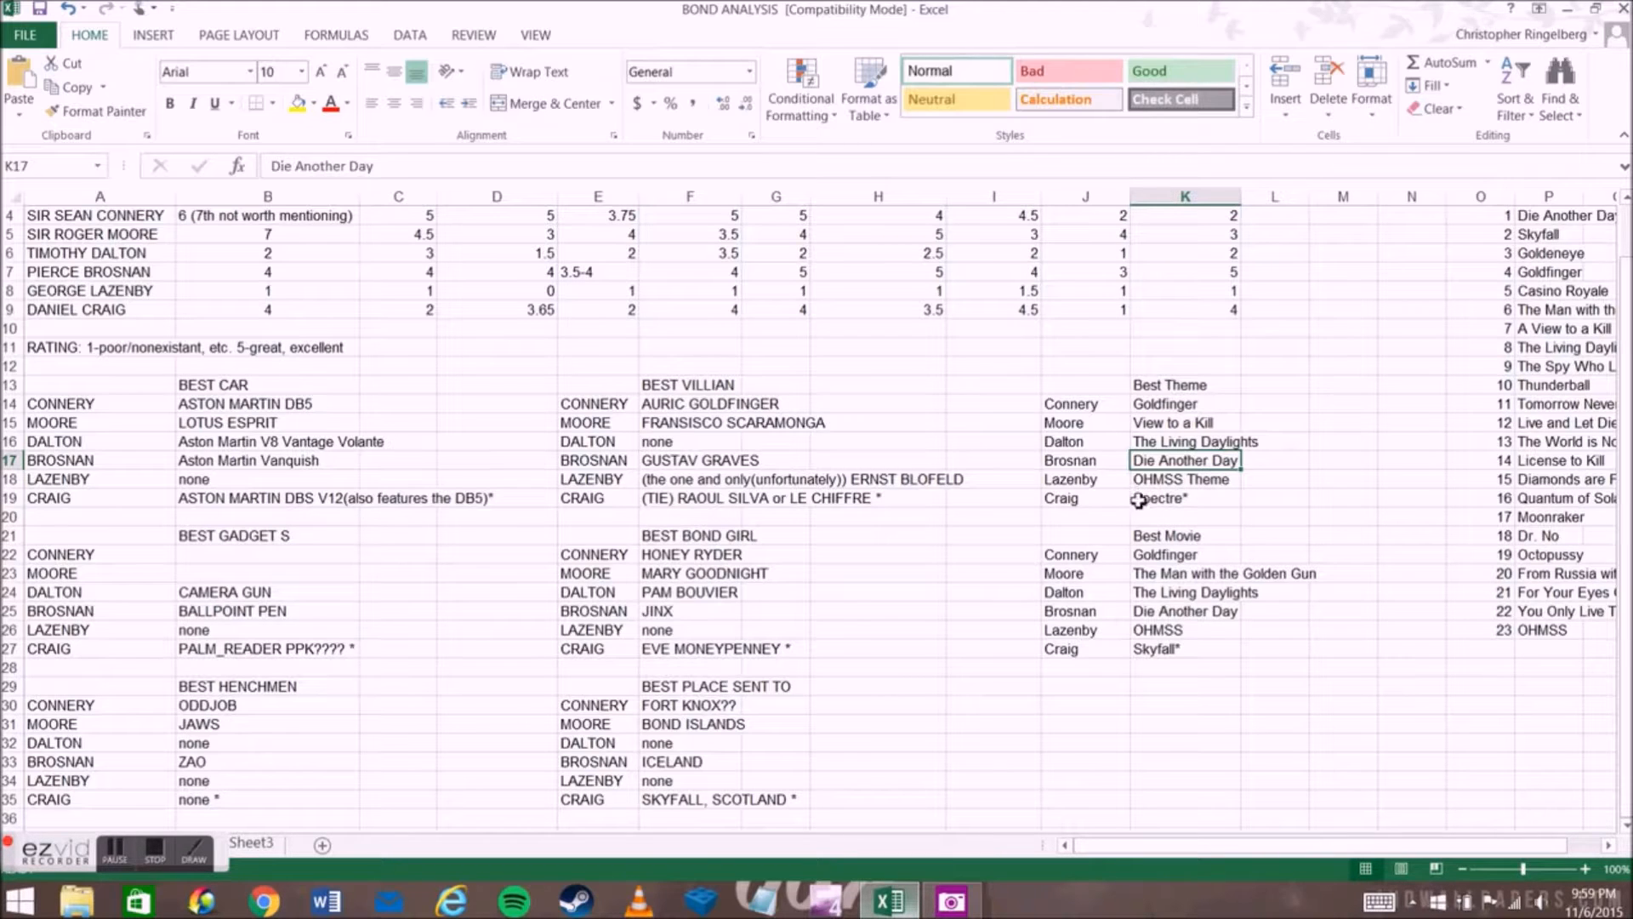
click(1180, 482)
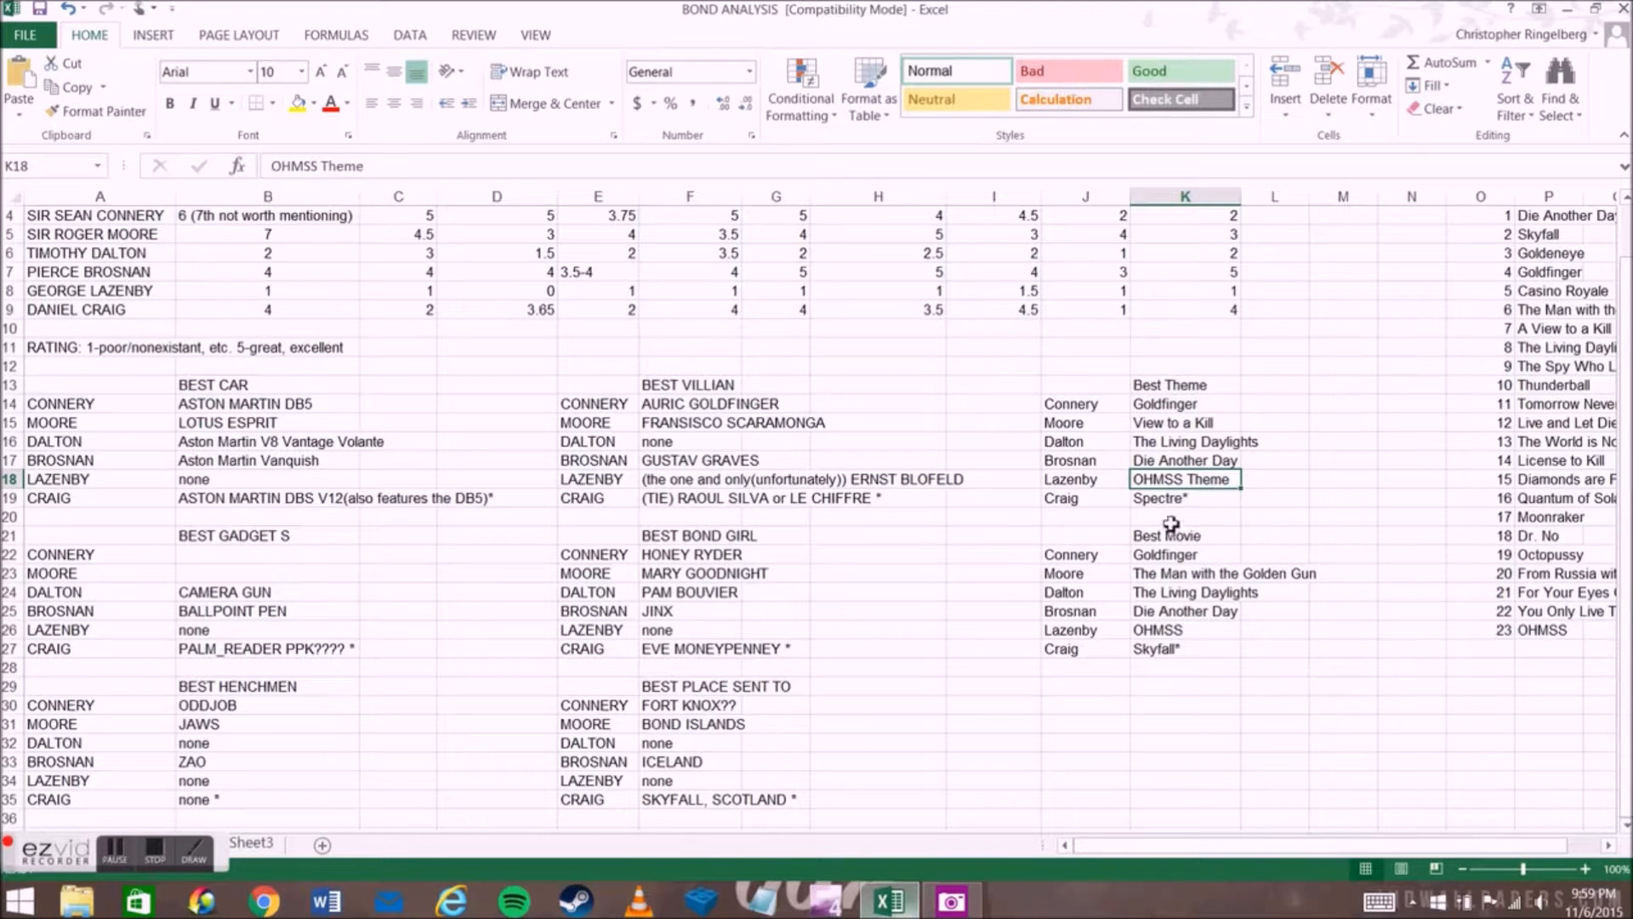
click(1170, 502)
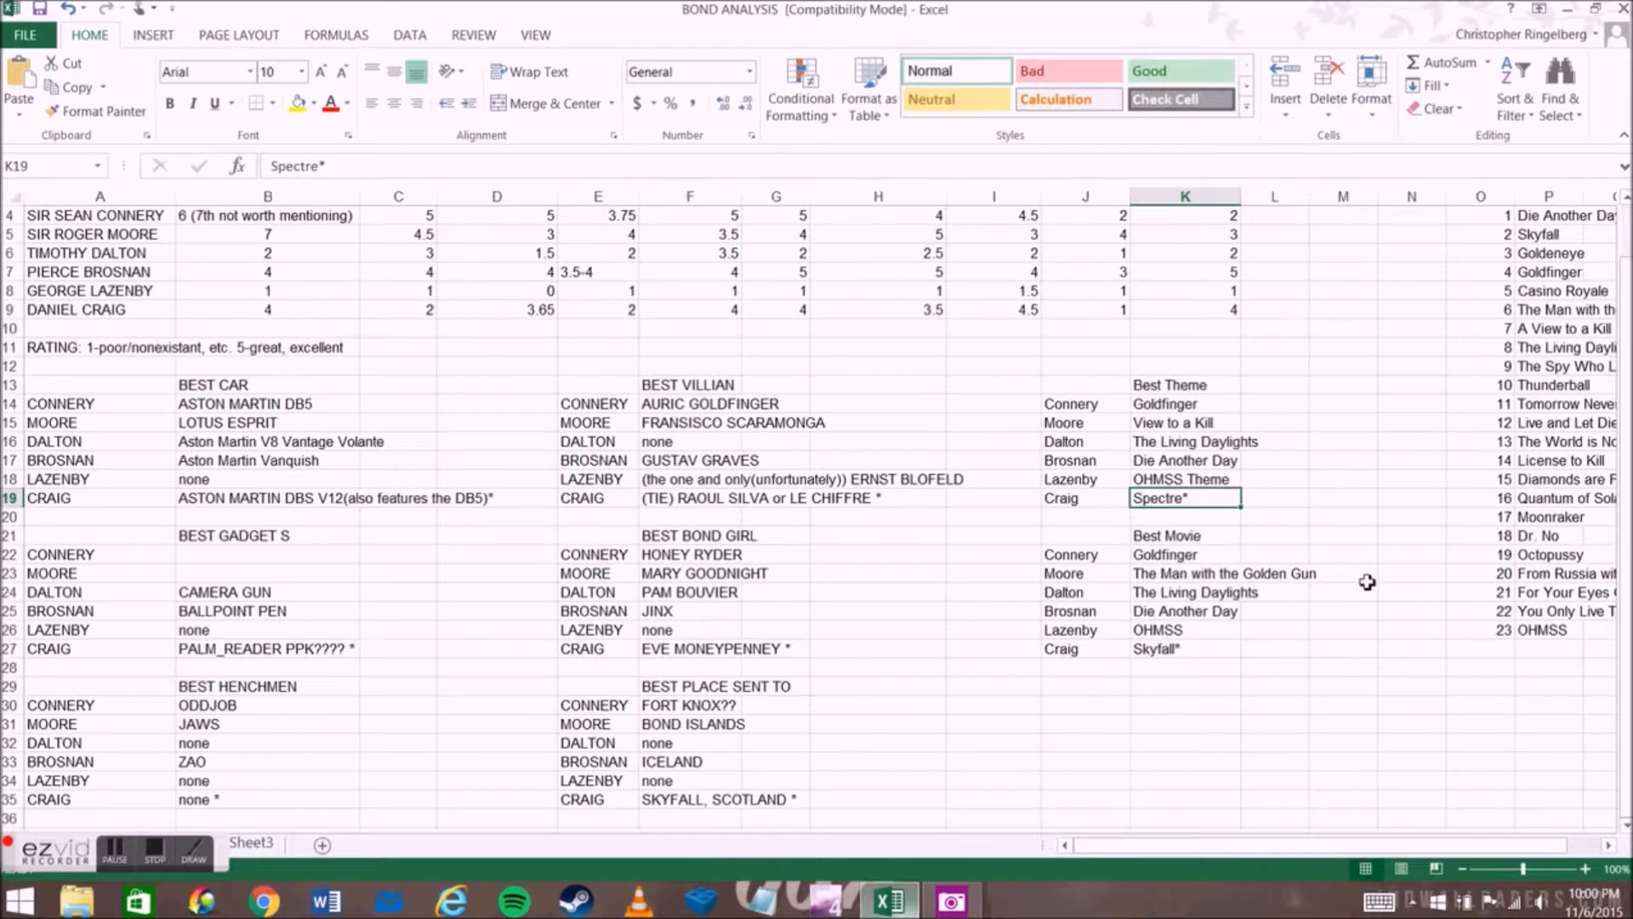
mouse_move(1105, 549)
mouse_down()
mouse_move(1225, 578)
mouse_move(1278, 648)
mouse_up()
click(1276, 651)
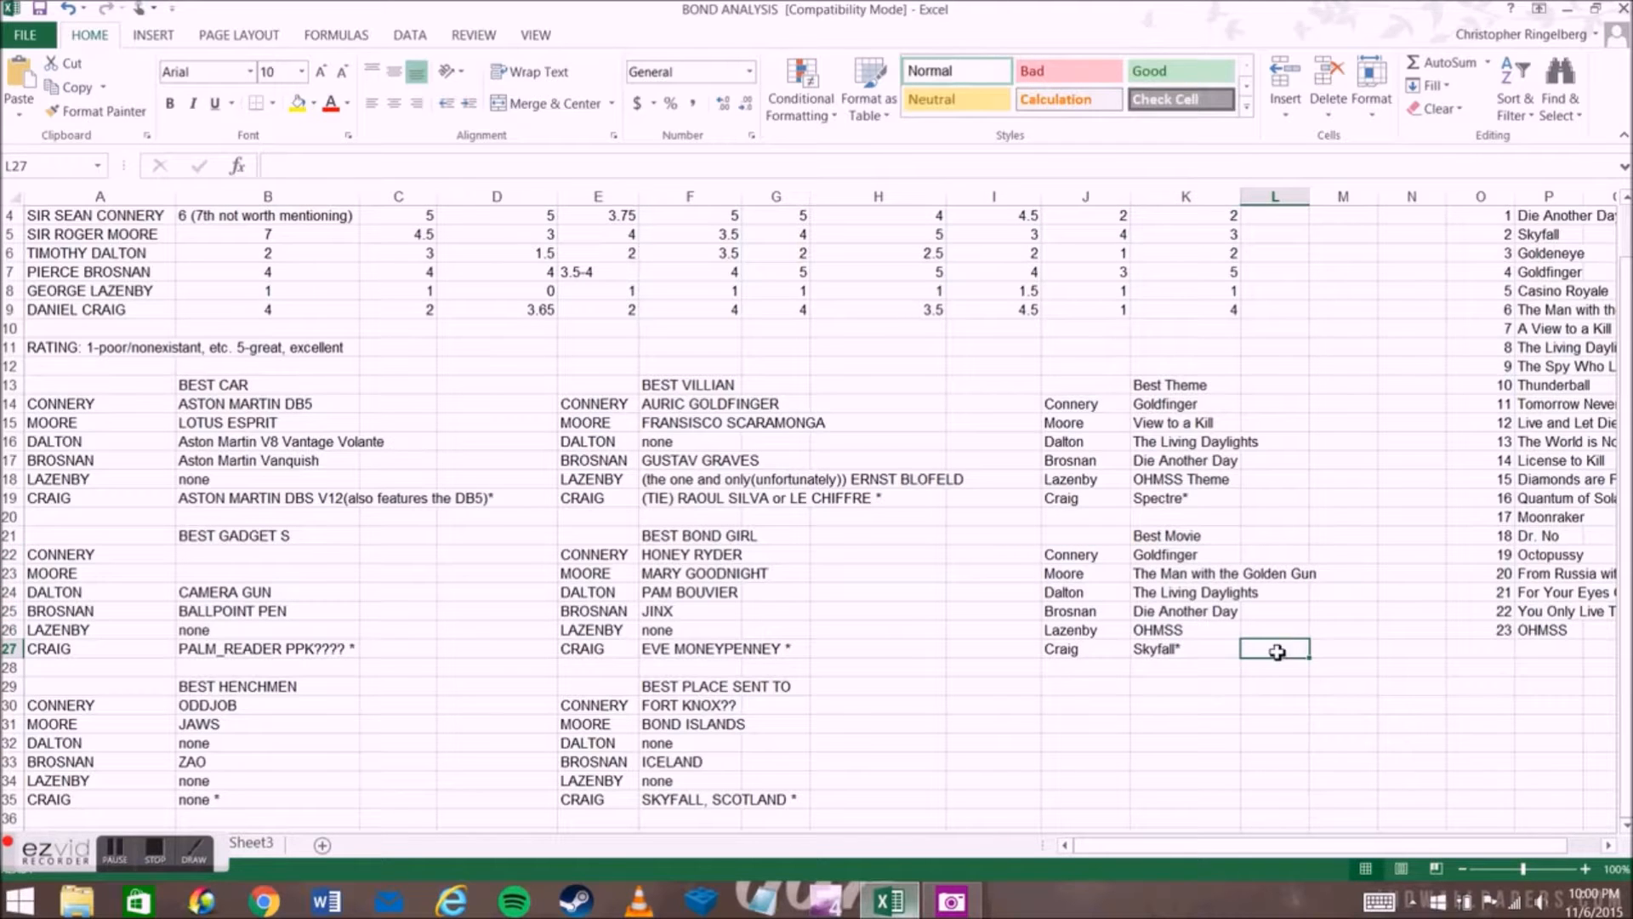
click(1184, 561)
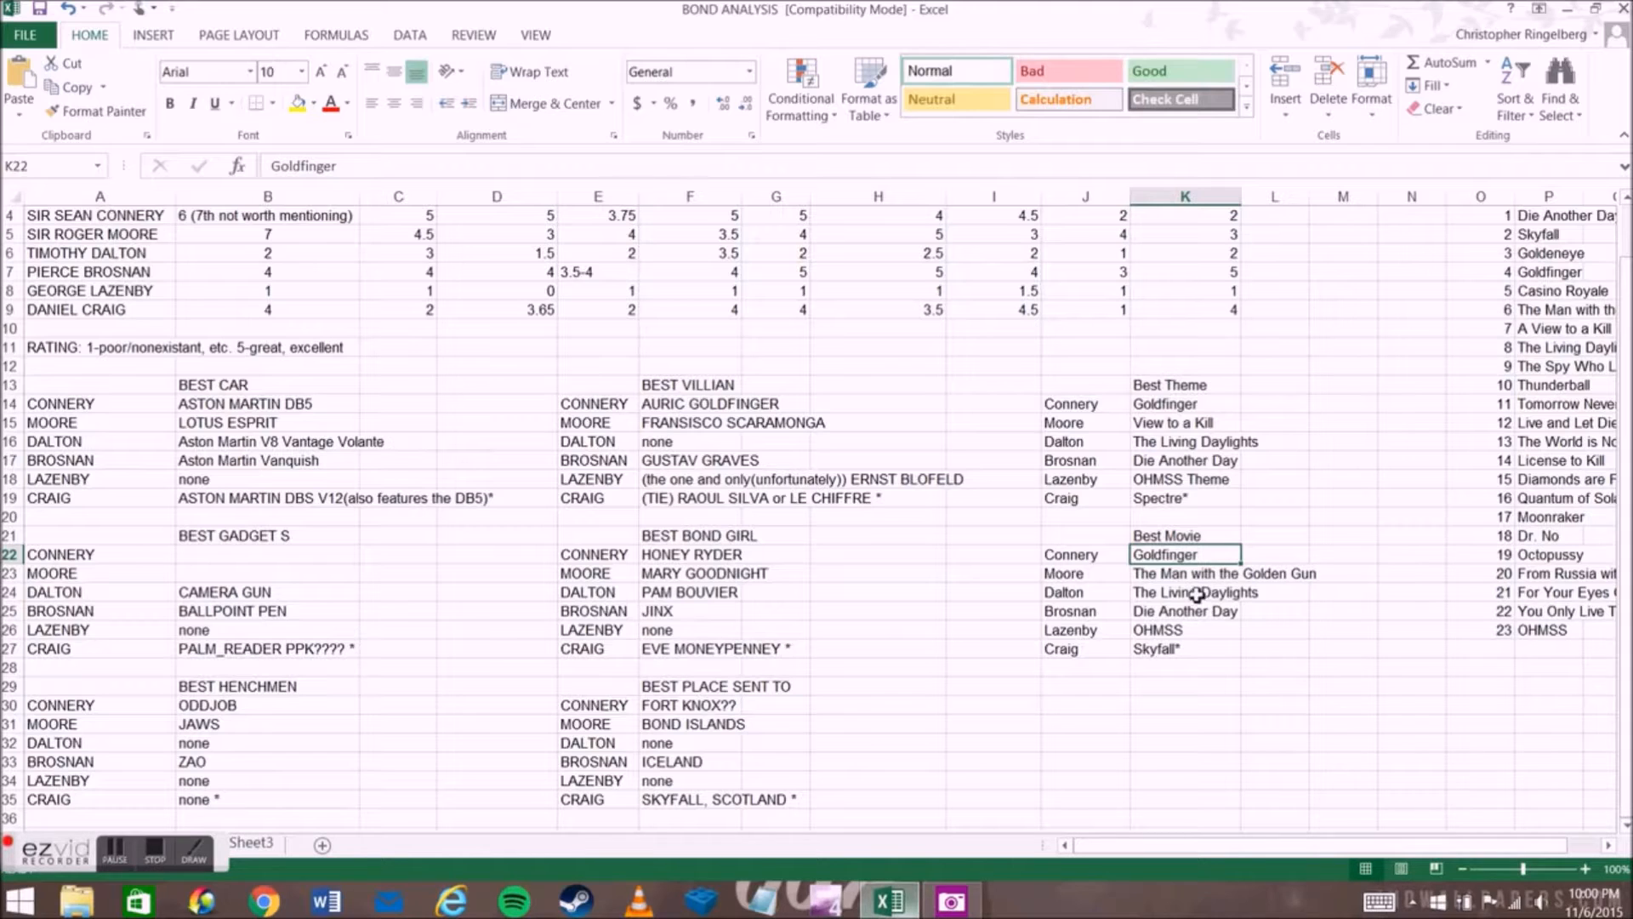
click(1202, 595)
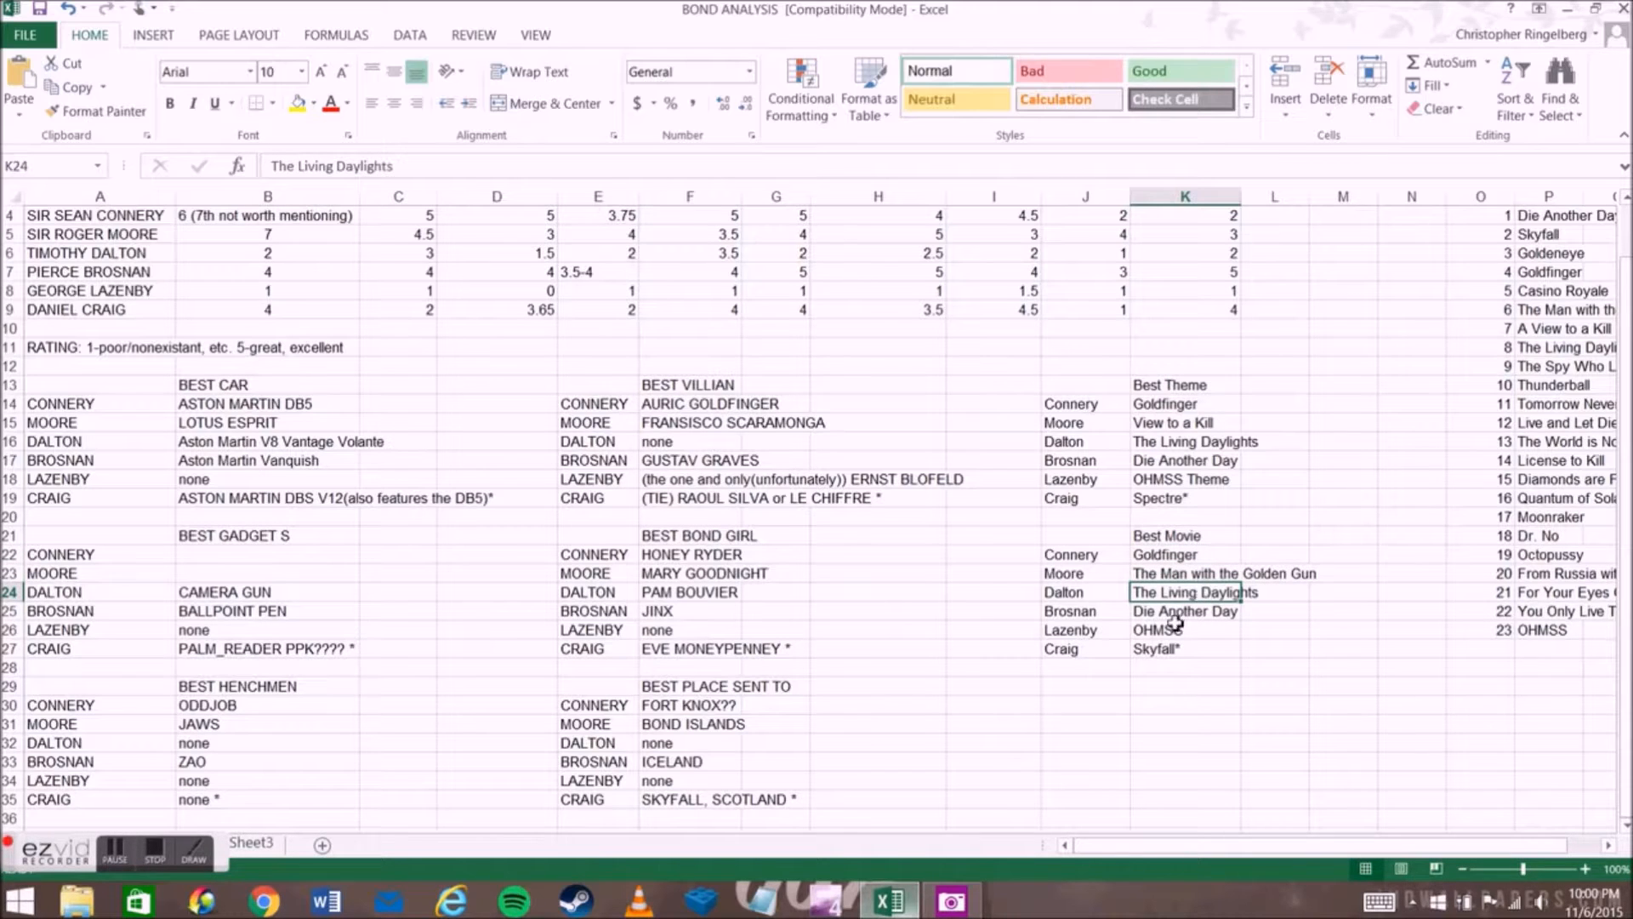
click(1174, 618)
click(1212, 648)
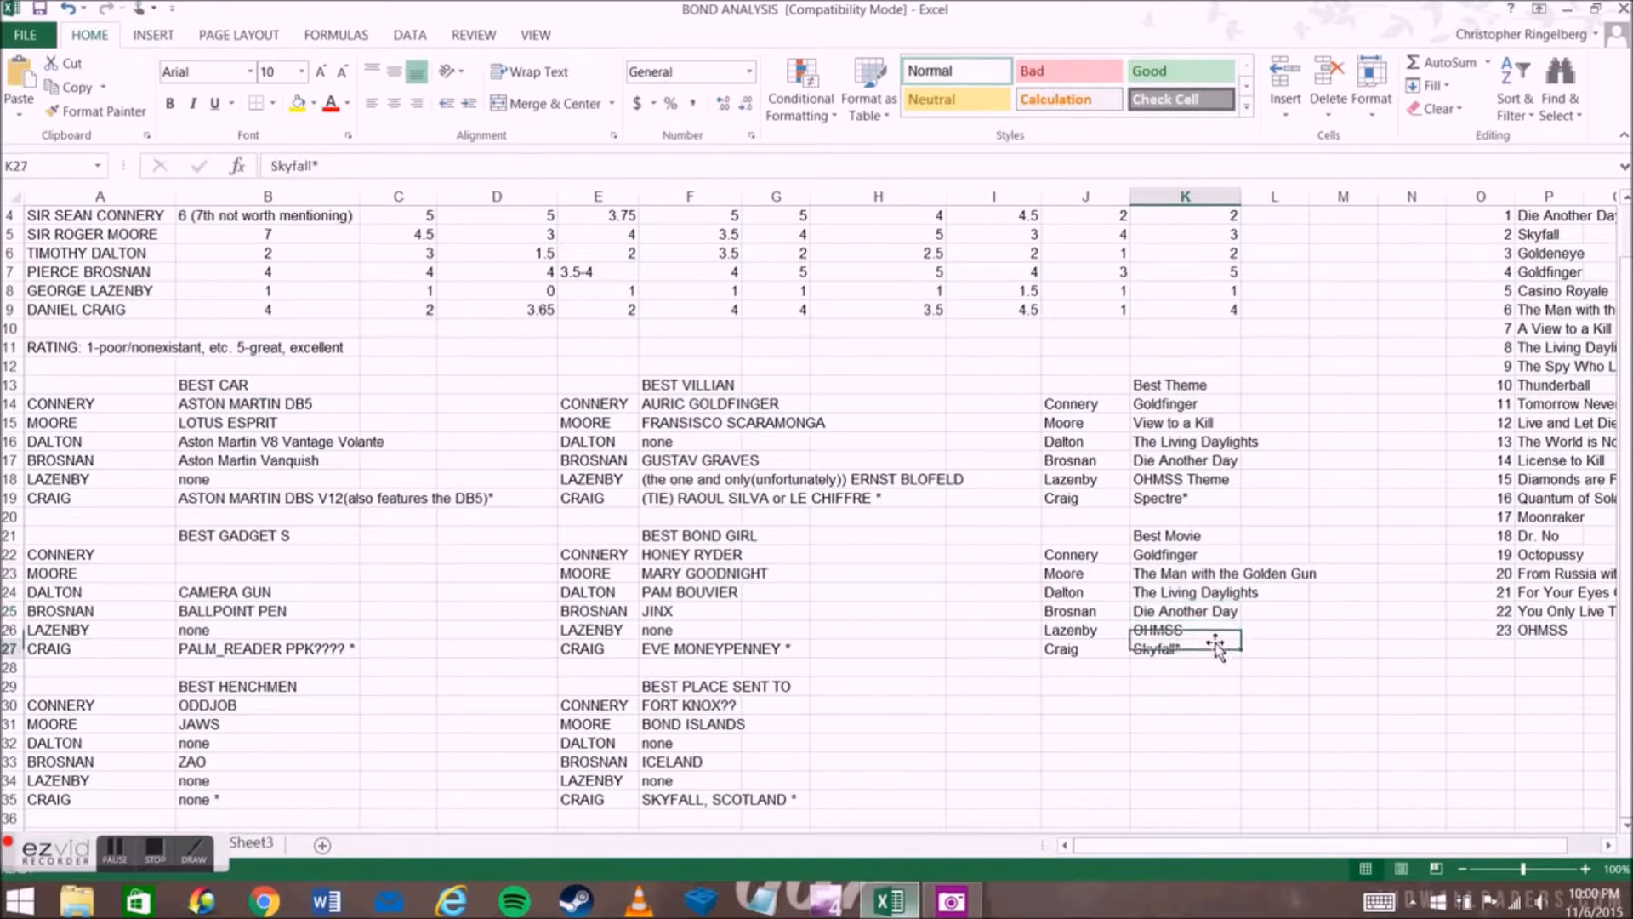
click(1221, 632)
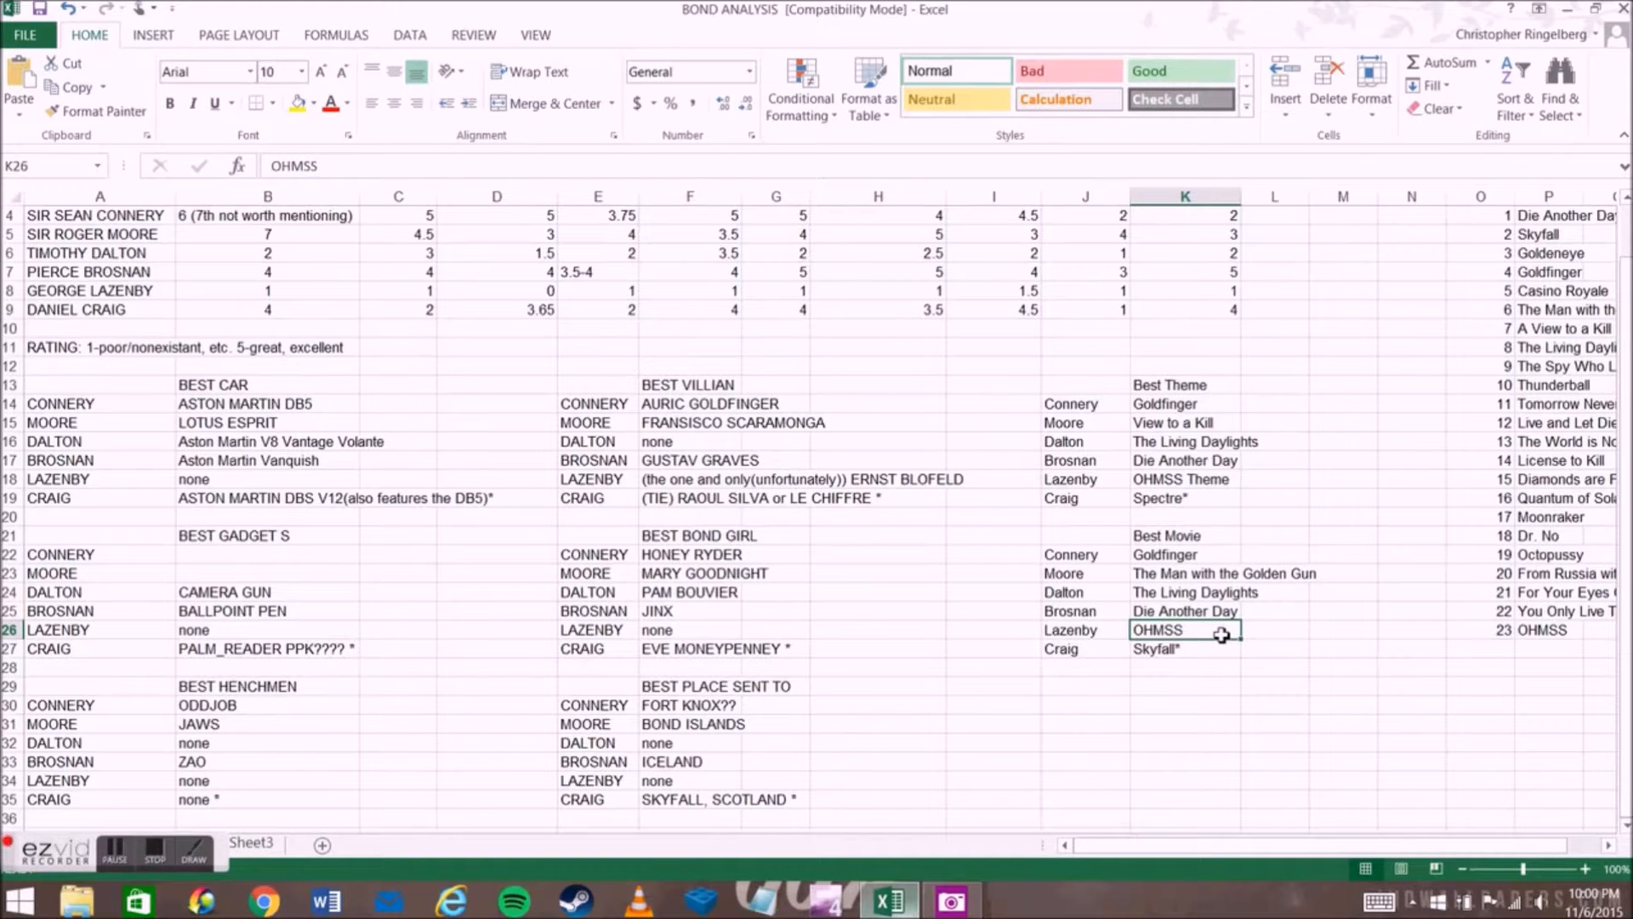
click(1197, 653)
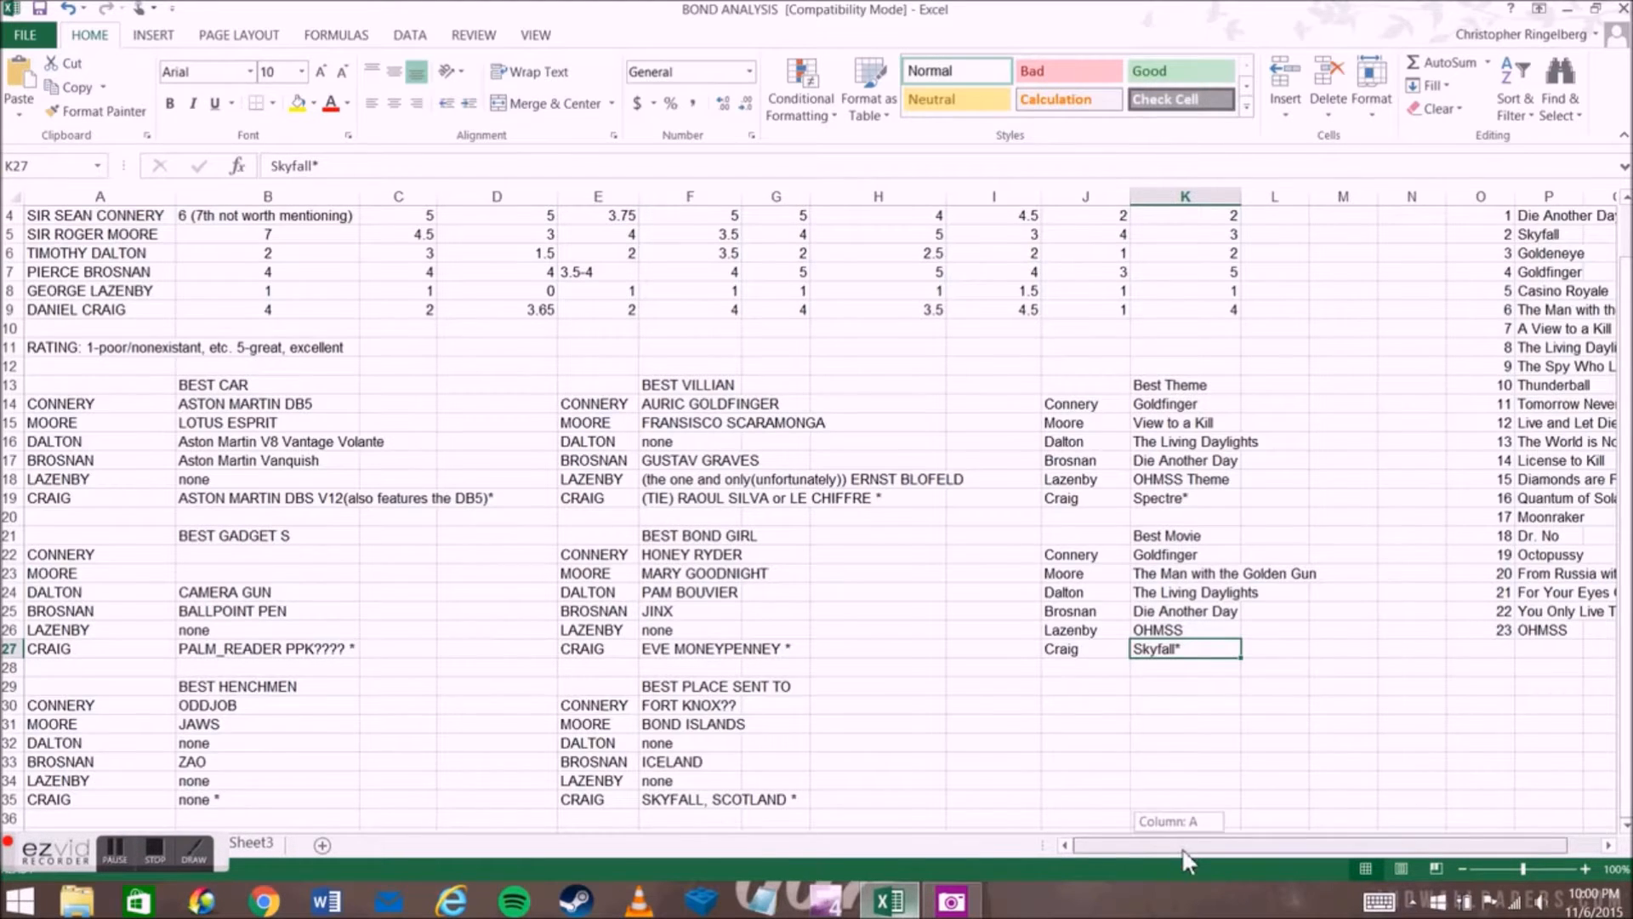
drag(1182, 847, 1290, 856)
scroll(1322, 749, up, 1)
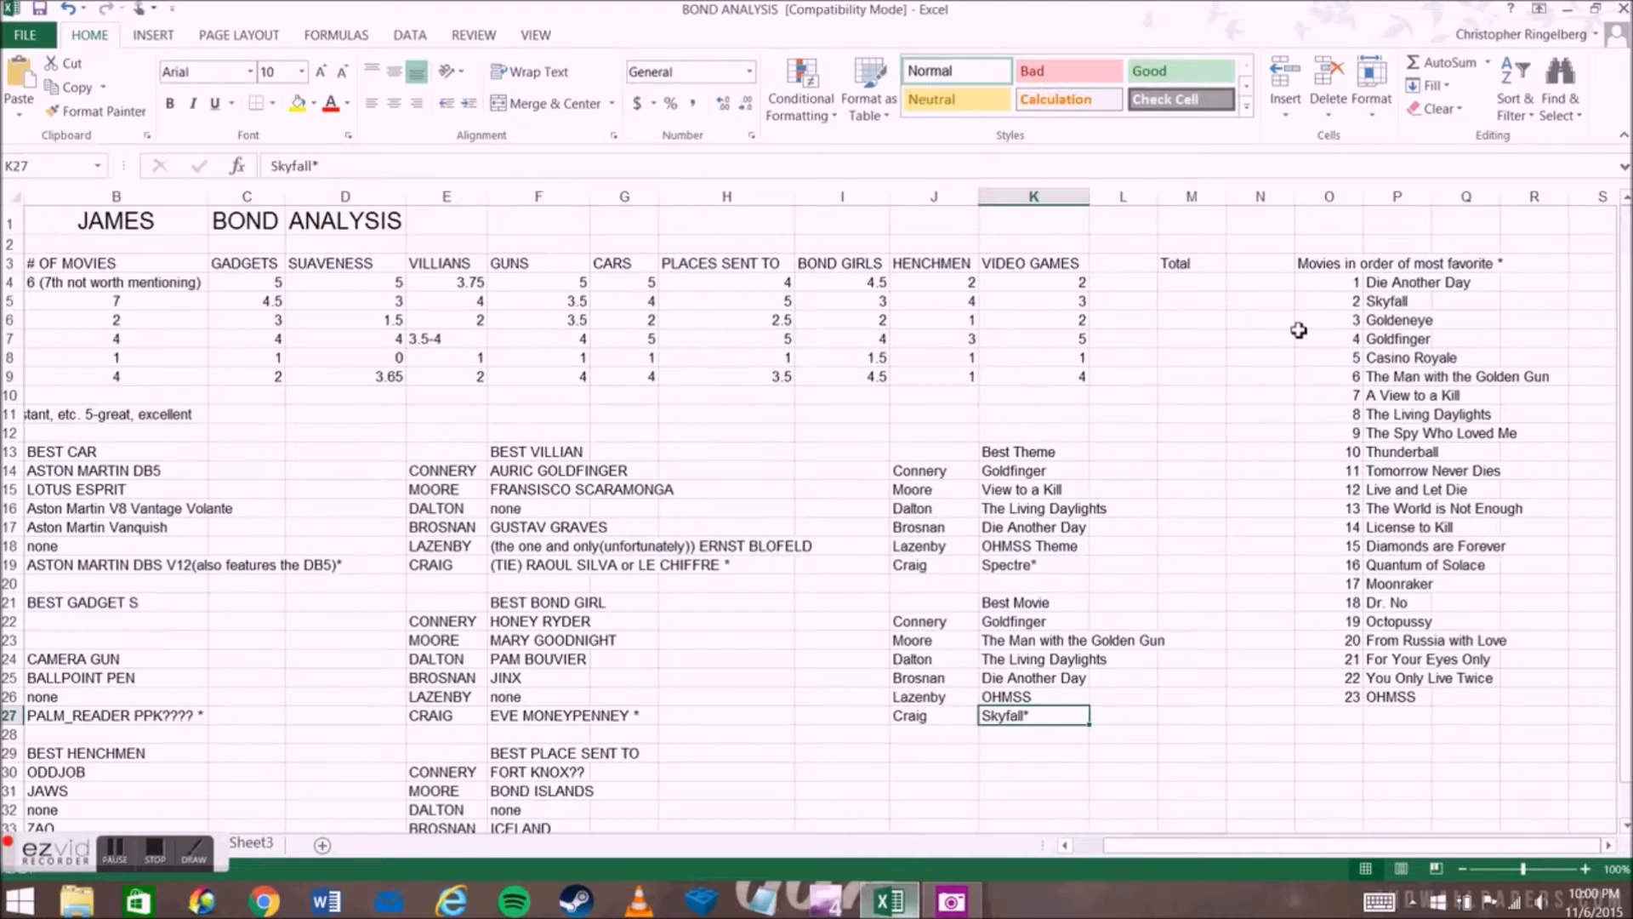
key(Right)
key(Right)
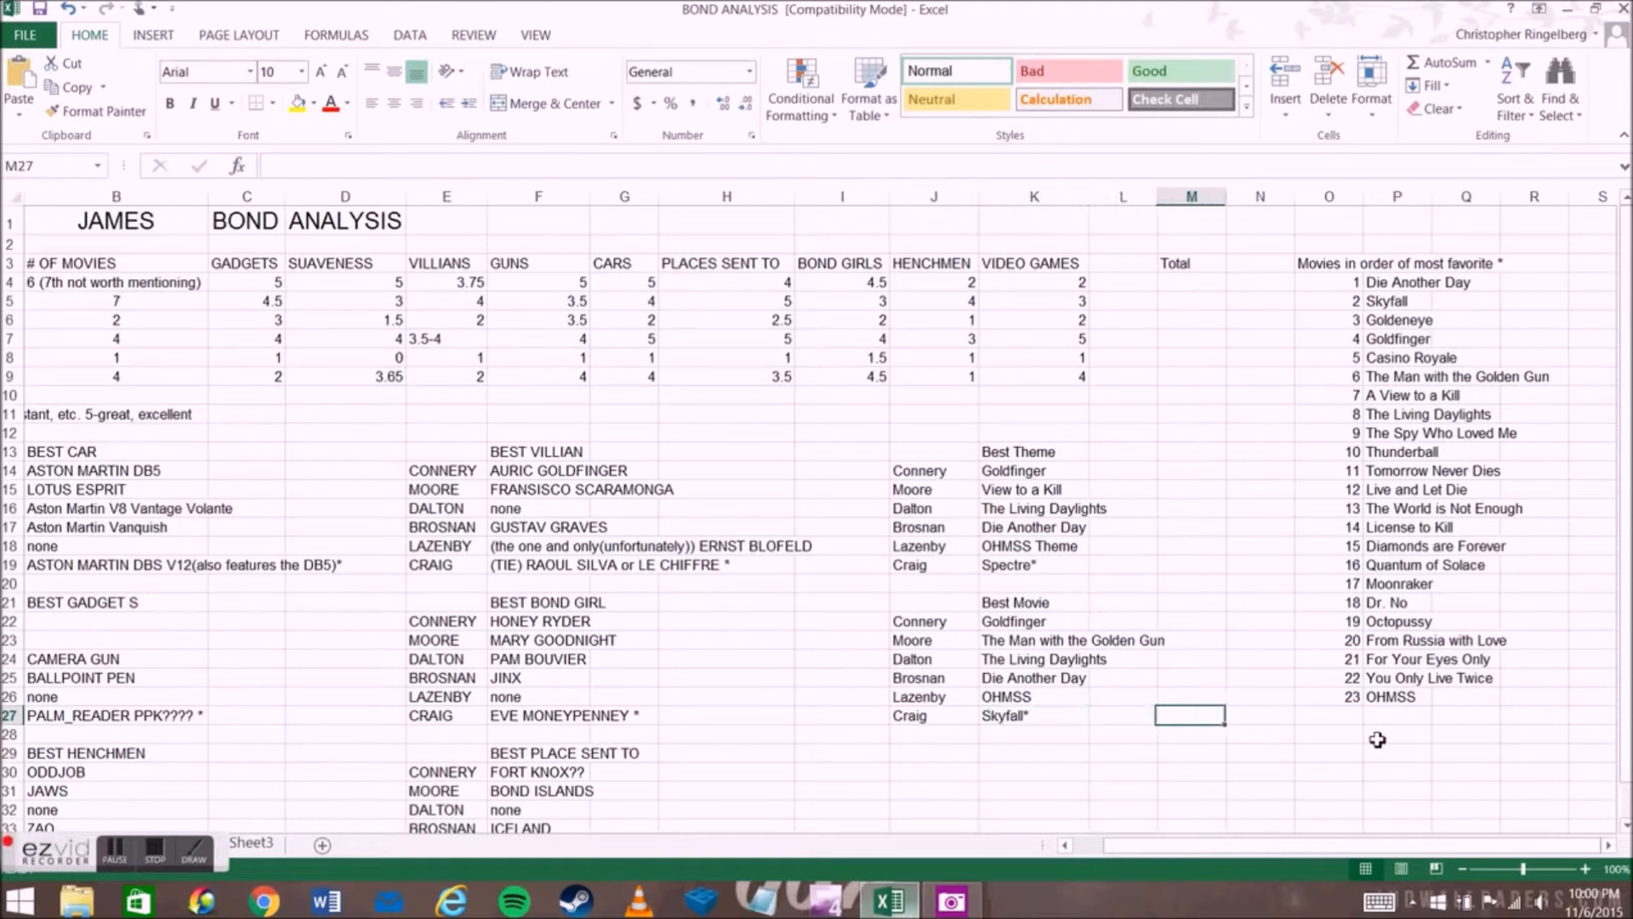
key(Right)
key(Right)
key(Right)
key(Right)
key(Right)
key(Right)
key(Right)
key(Right)
key(Right)
key(Right)
key(Right)
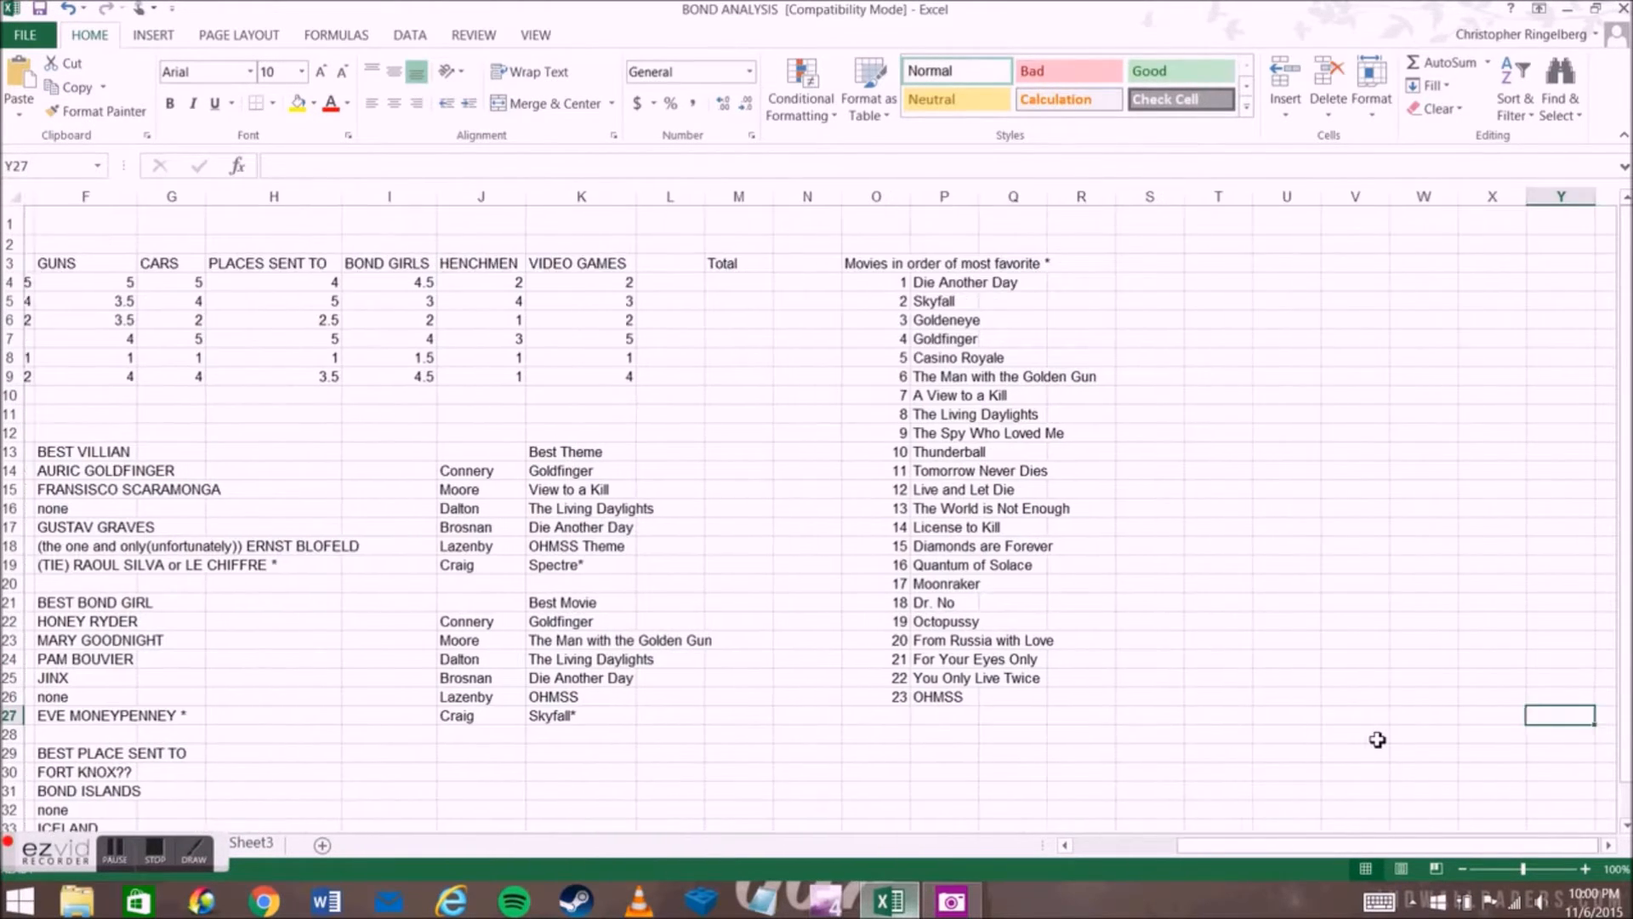
drag(827, 265, 1119, 730)
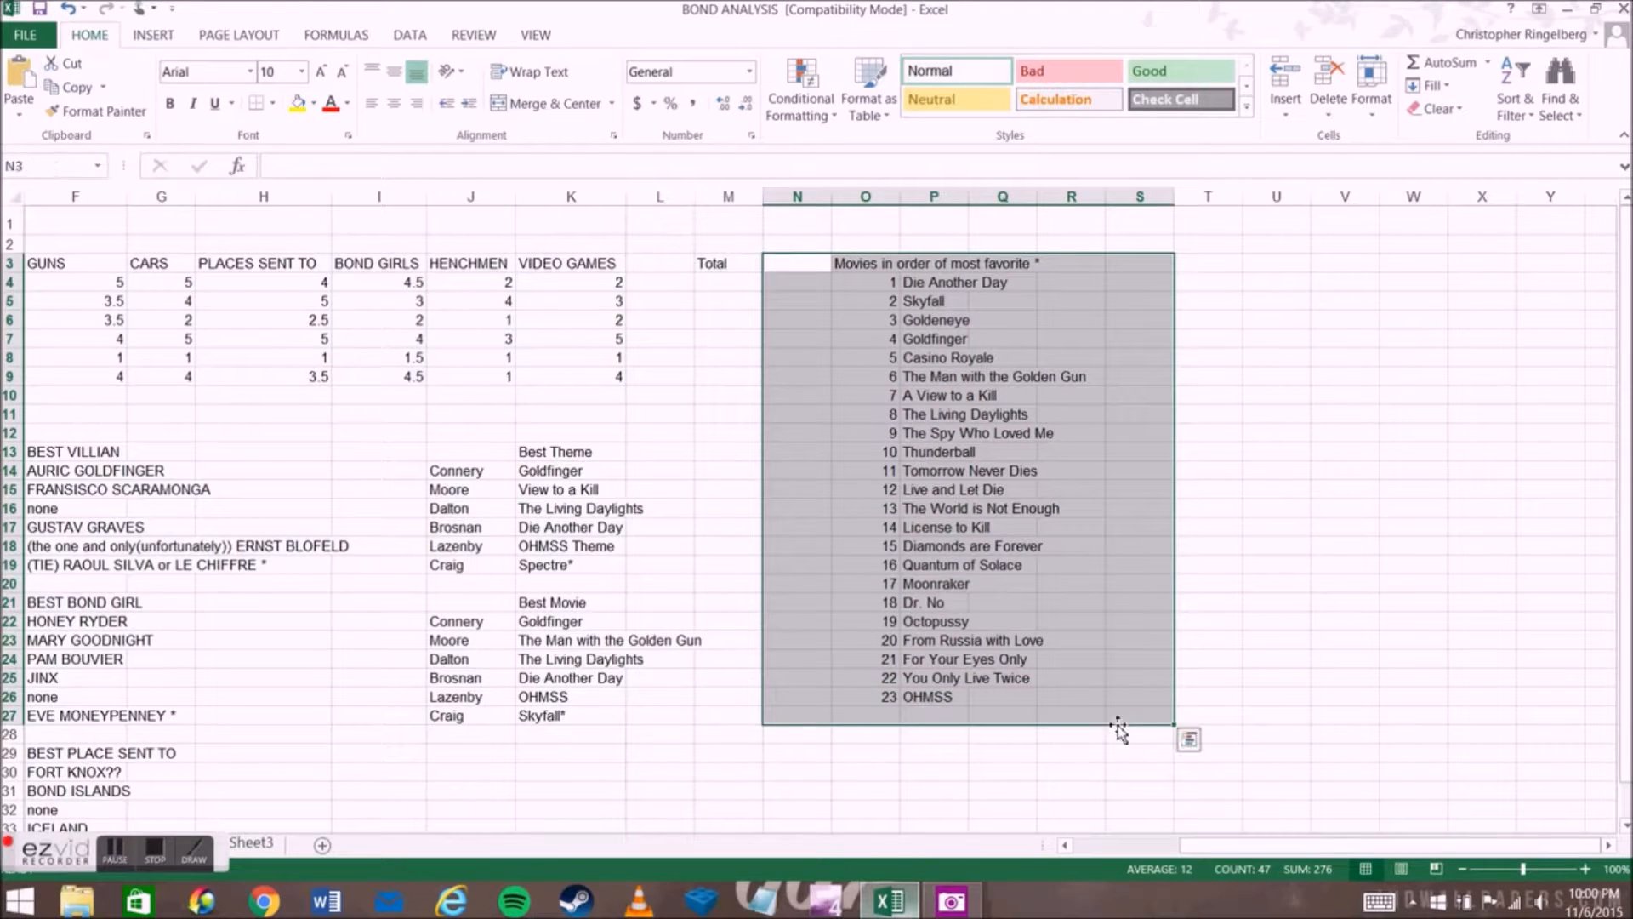
click(1298, 471)
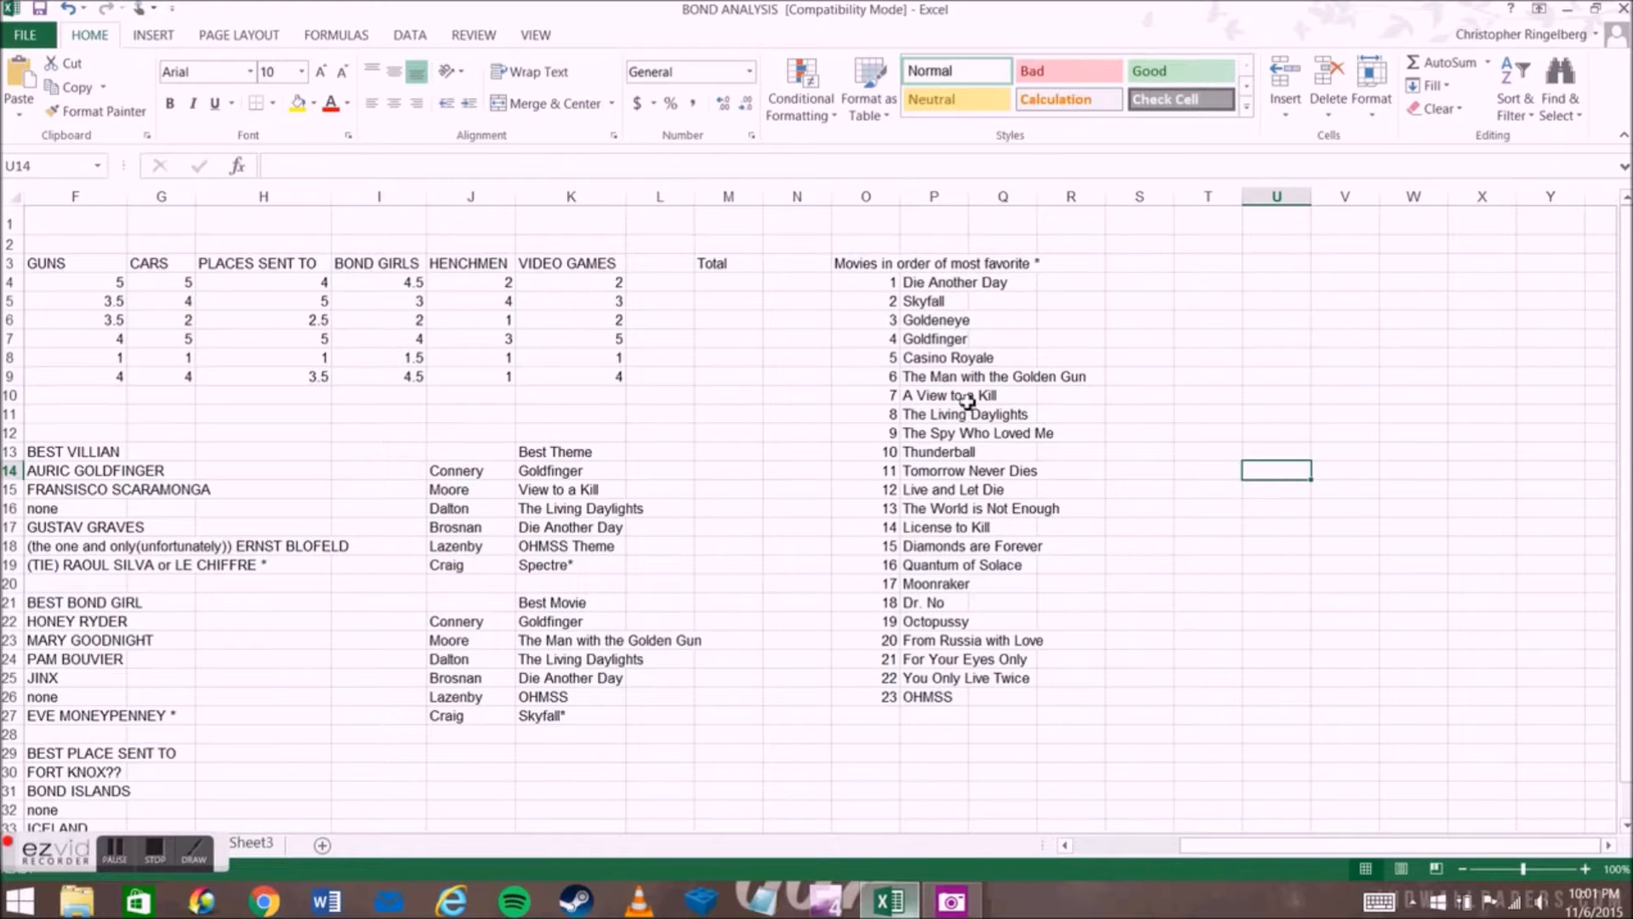
mouse_move(964, 395)
mouse_down()
mouse_move(1051, 614)
mouse_move(1032, 583)
mouse_up()
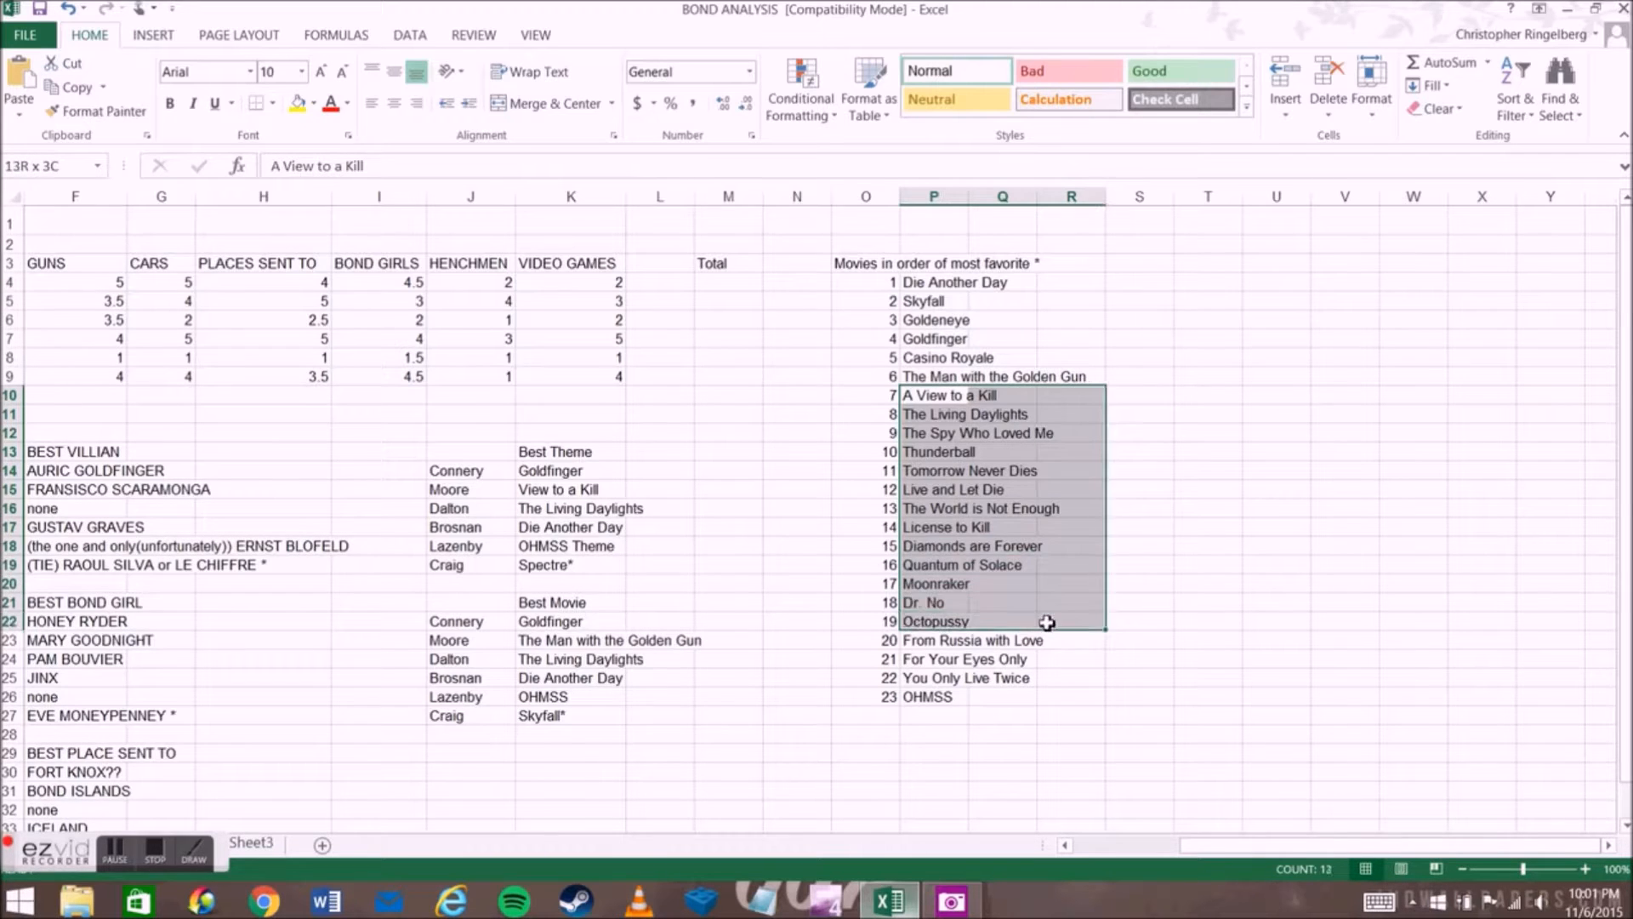
drag(1032, 582, 1072, 454)
mouse_move(924, 292)
mouse_down()
mouse_move(1073, 376)
mouse_move(1082, 413)
mouse_up()
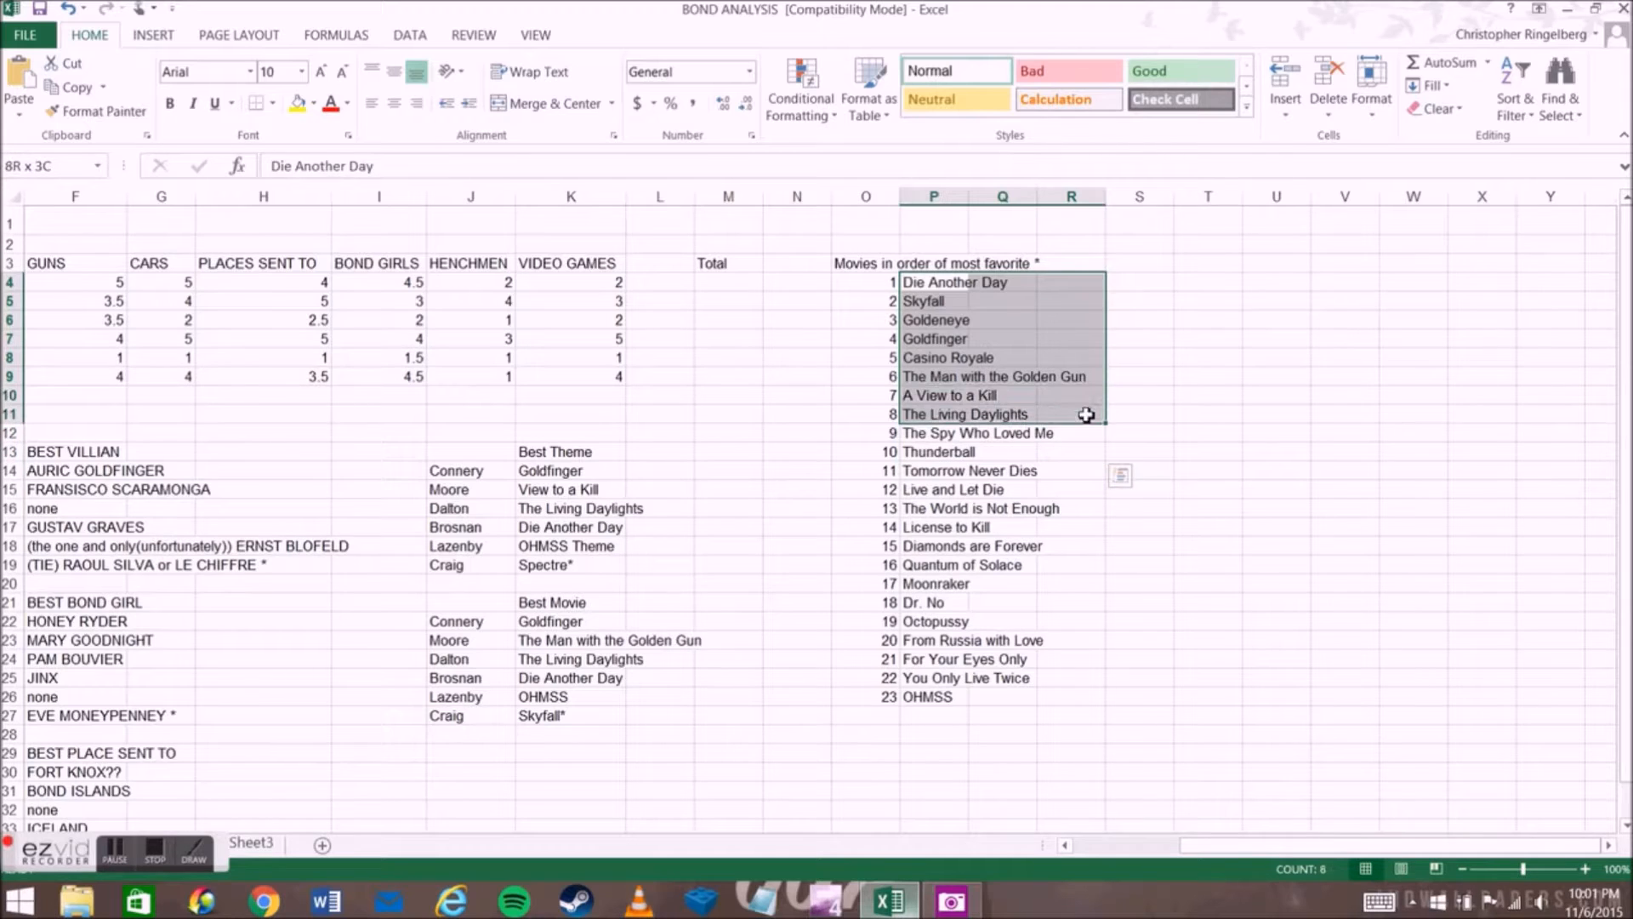
click(1069, 508)
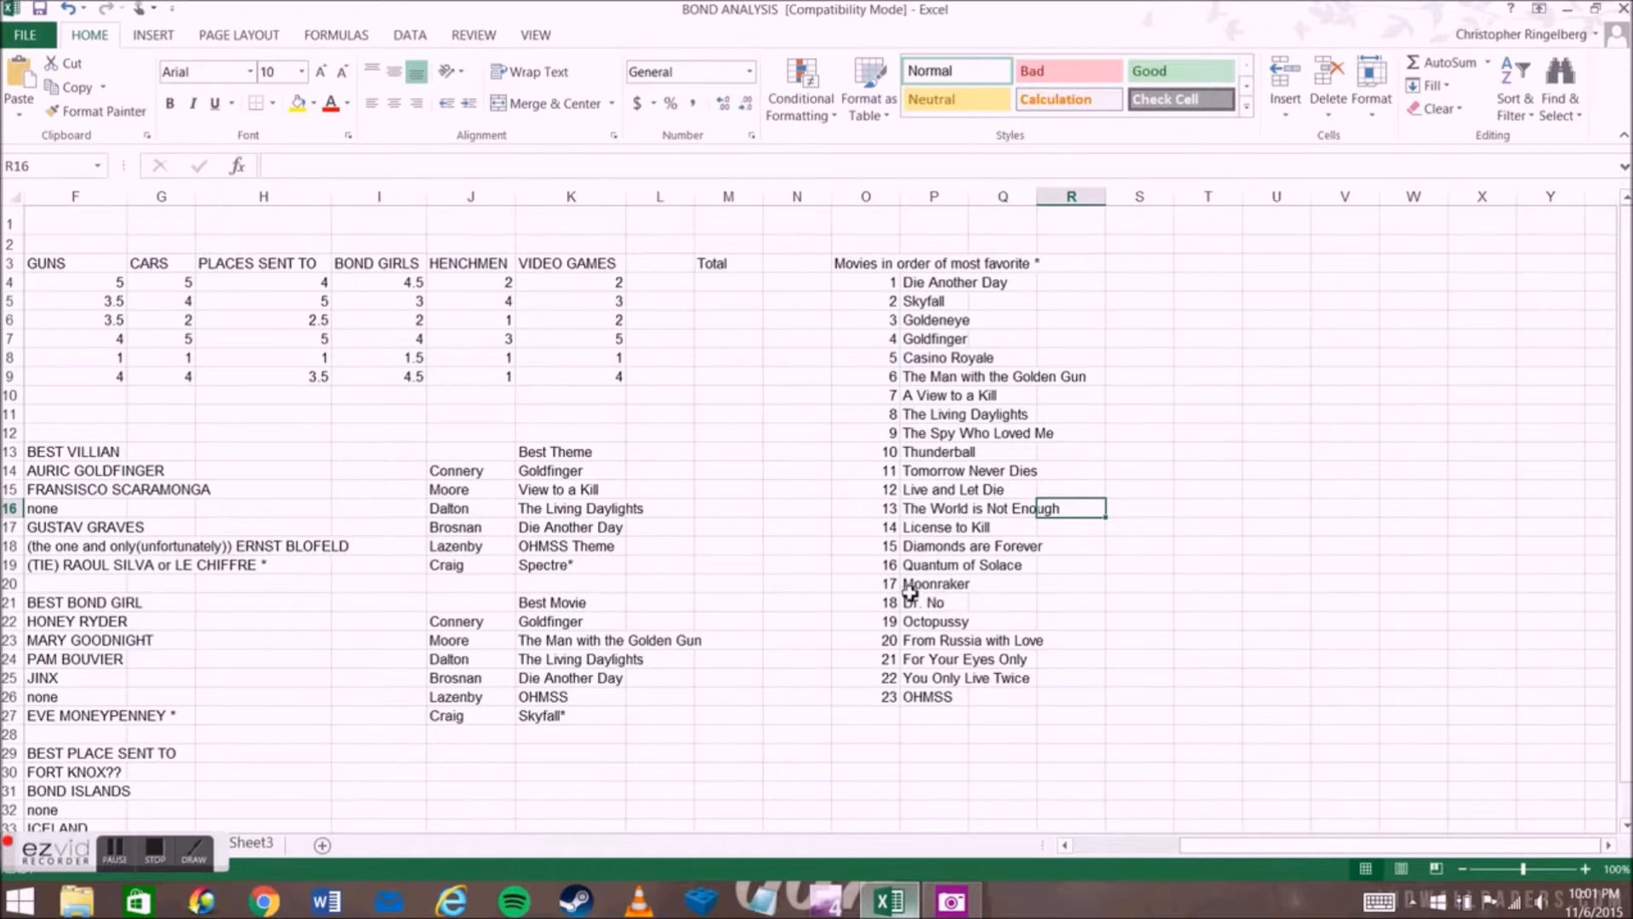
drag(906, 597, 1044, 693)
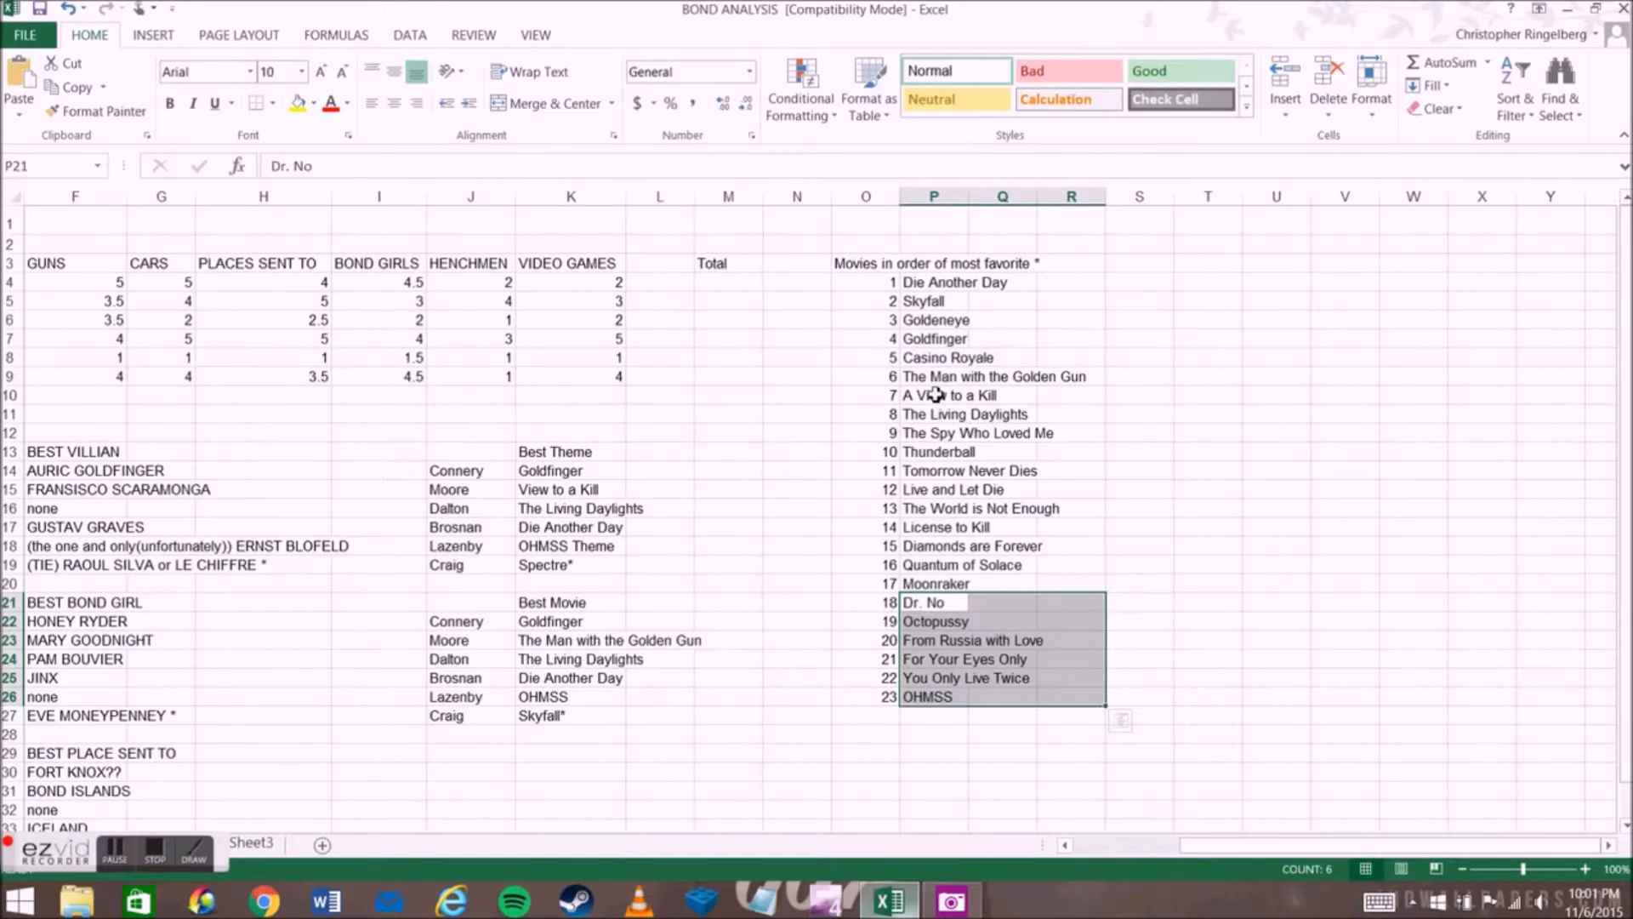
drag(855, 414, 1040, 485)
scroll(1040, 486, down, 1)
double_click(1140, 423)
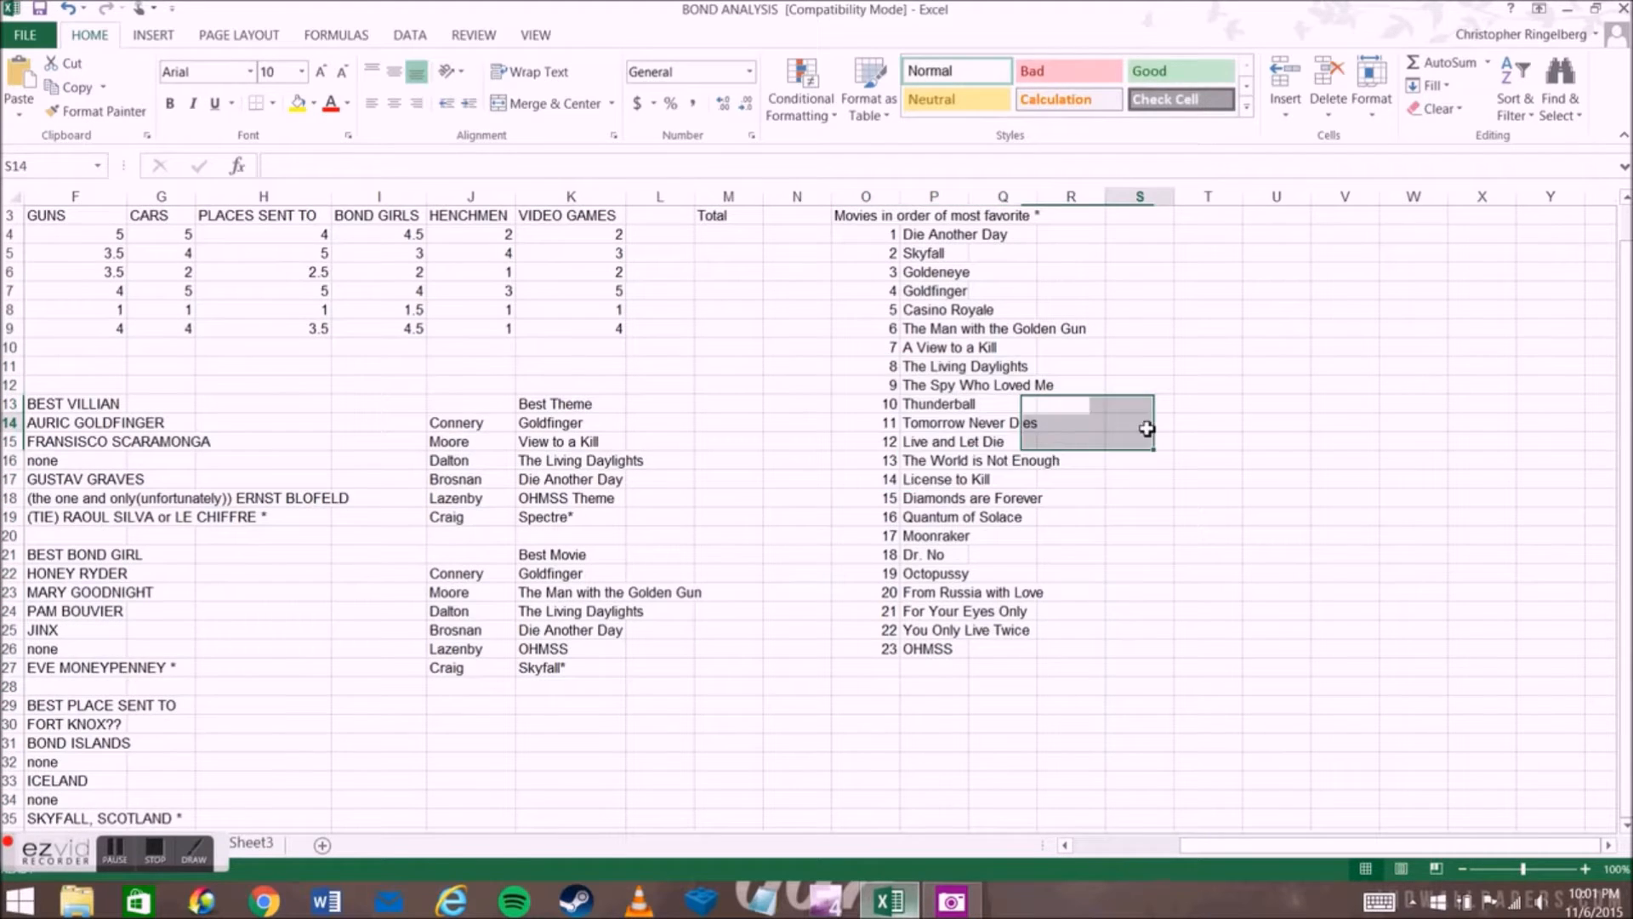
scroll(1142, 383, up, 1)
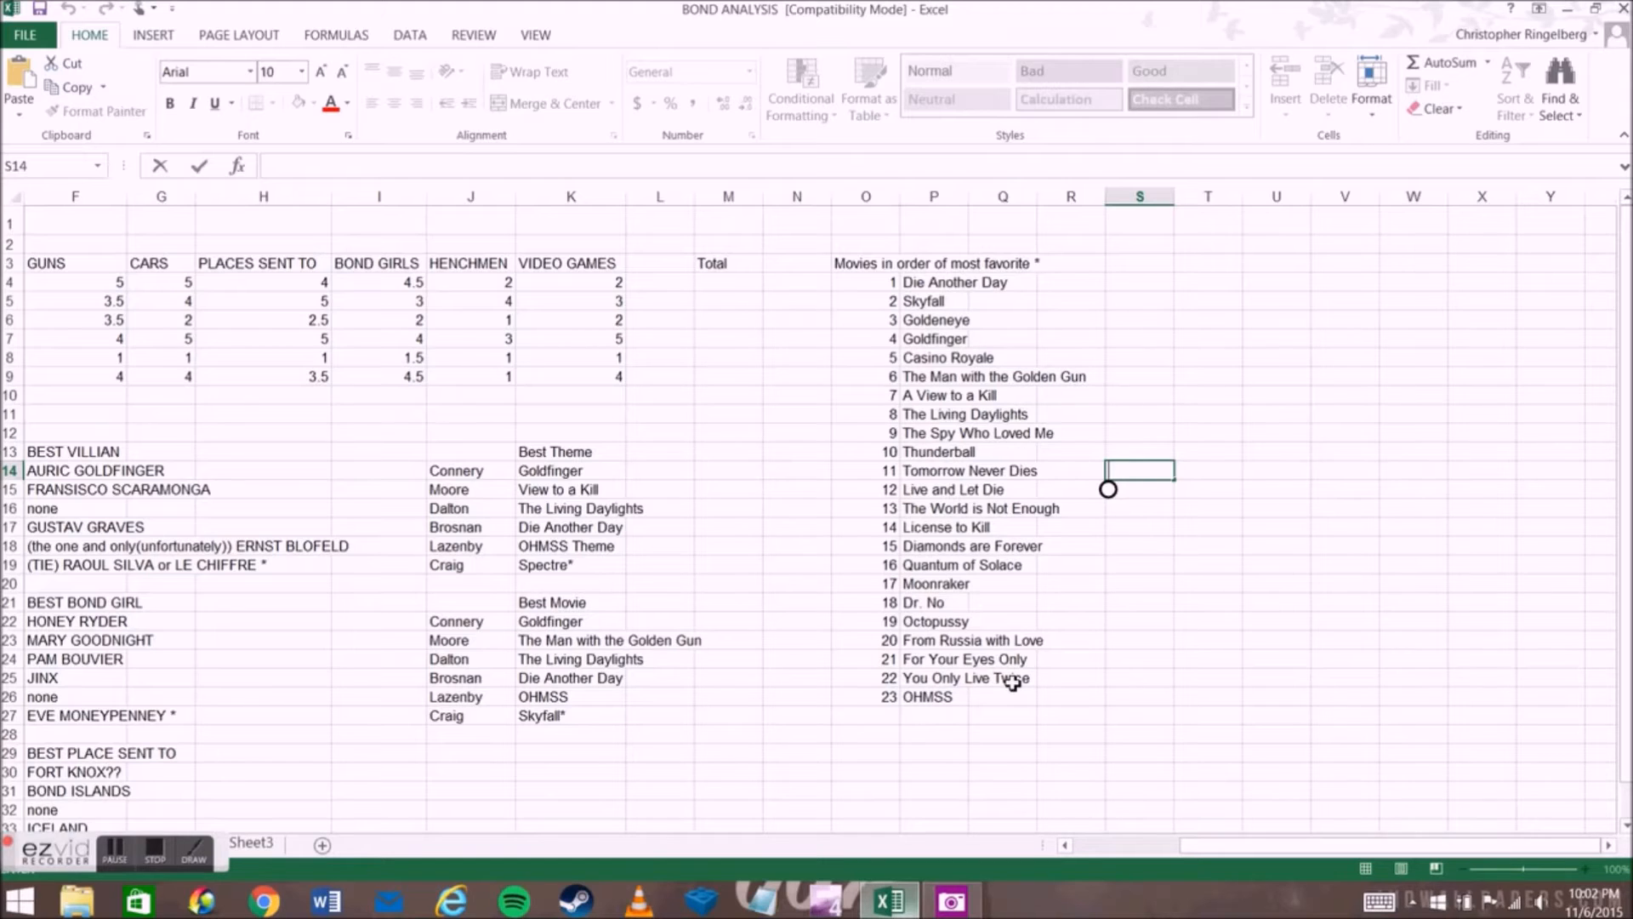
drag(1287, 845, 922, 834)
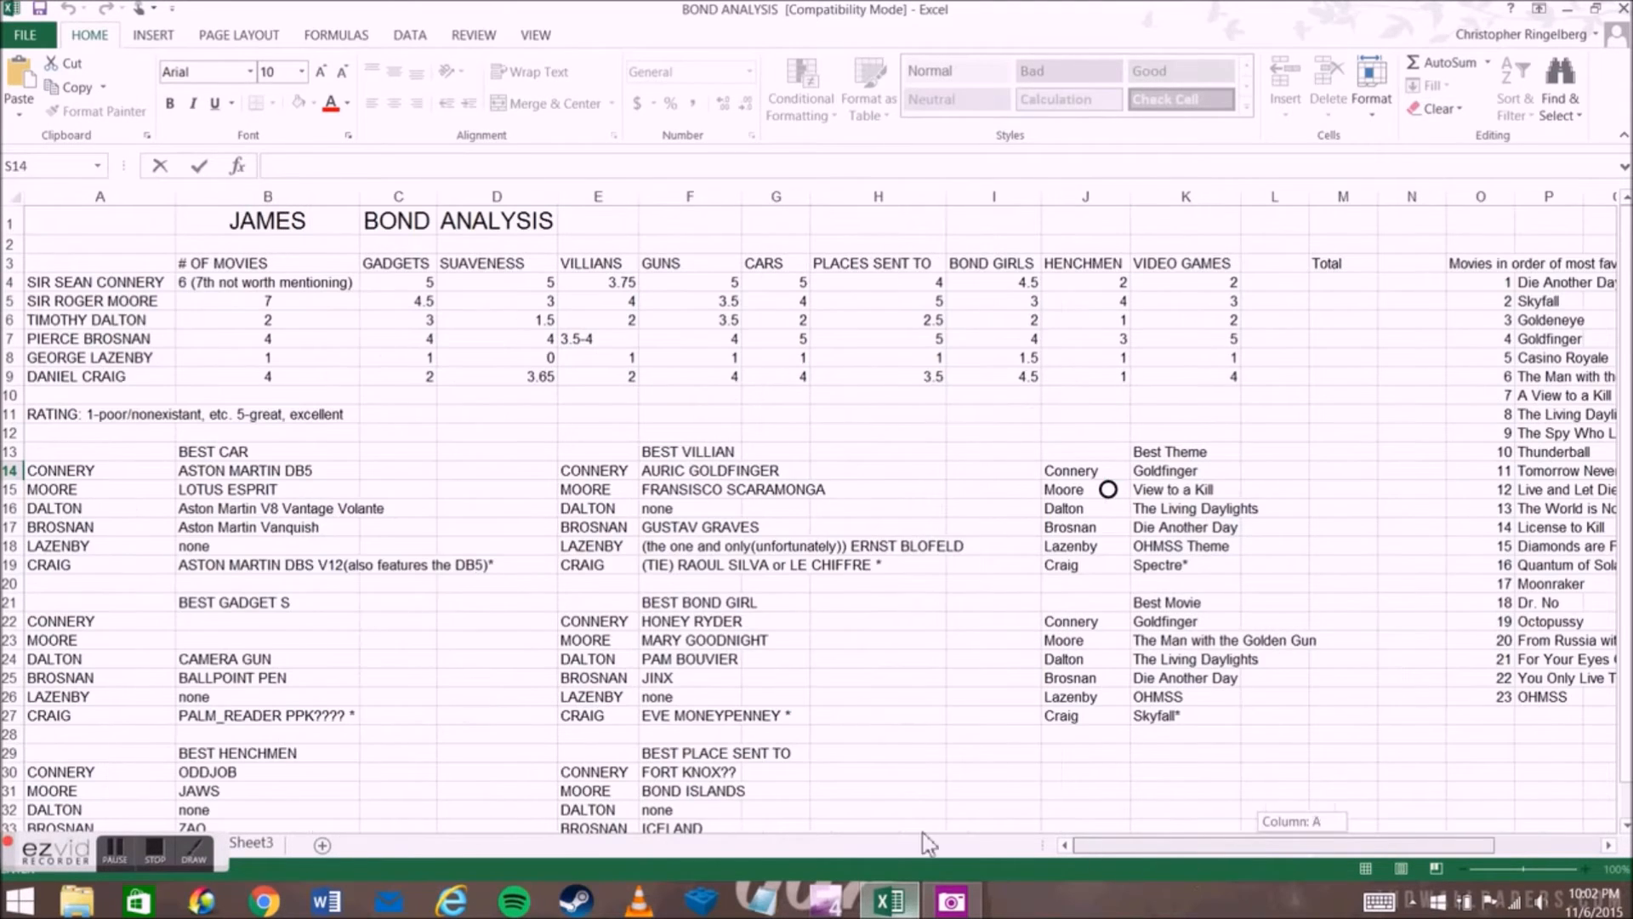